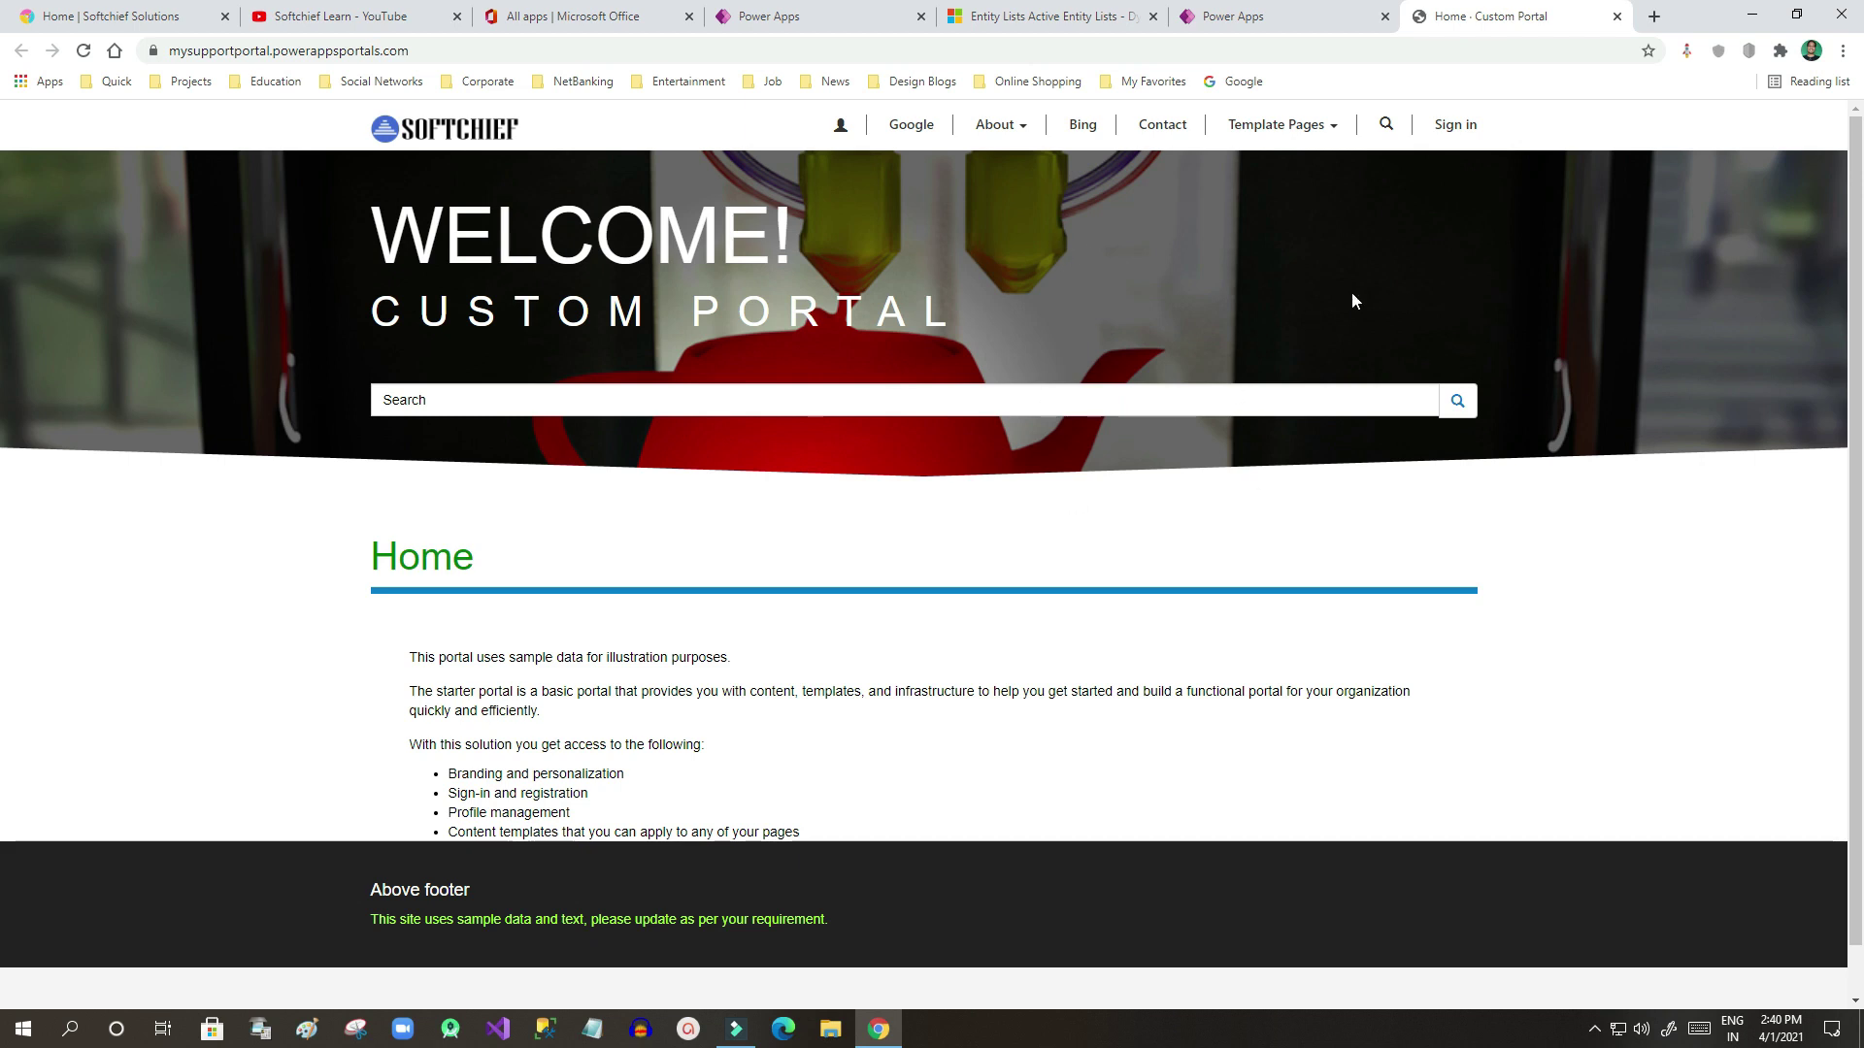
After viewing the portal home page, go to Portal Management's Active Entity Lists view.
{"action": "left_click", "coordinate": [1027, 15]}
Confirm Active Entity Lists is still empty, then open Data > Tables in Power Apps.
{"action": "left_click", "coordinate": [819, 16]}
{"action": "left_click", "coordinate": [970, 17]}
{"action": "left_click", "coordinate": [627, 50]}
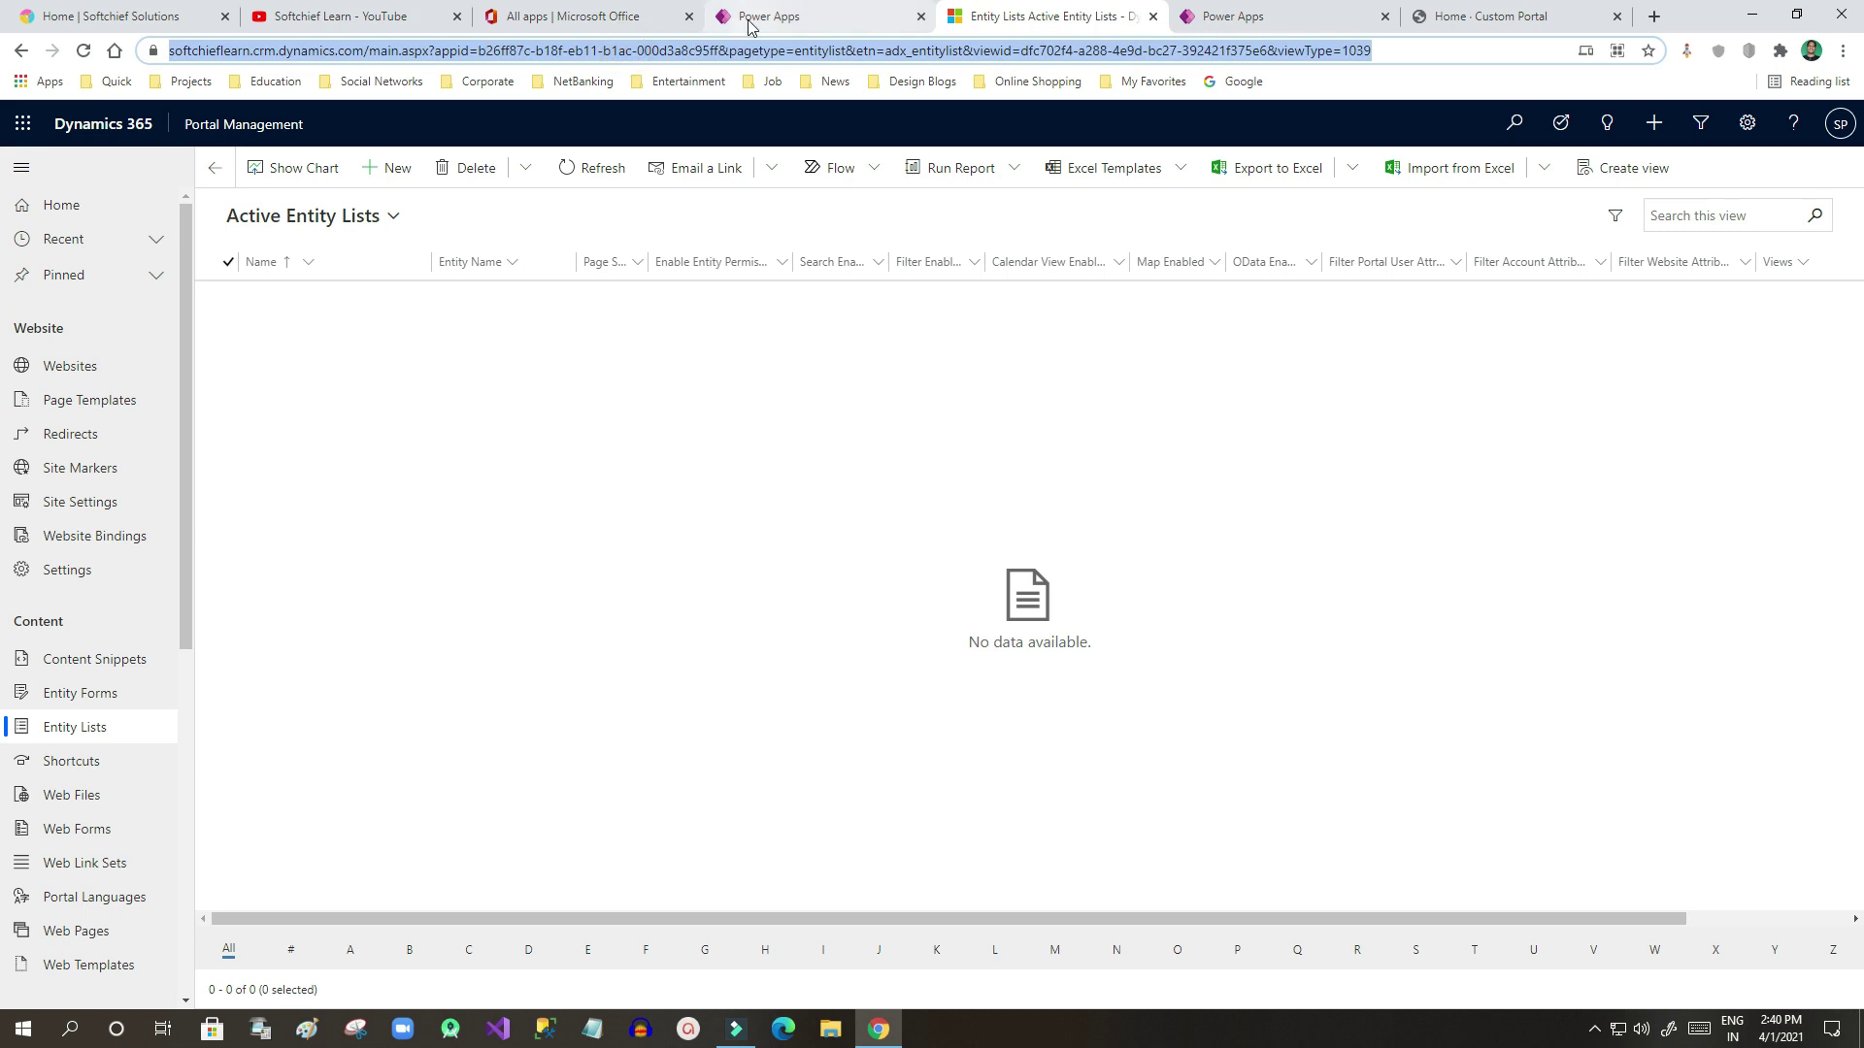
{"action": "left_click", "coordinate": [752, 16]}
{"action": "left_click", "coordinate": [153, 381]}
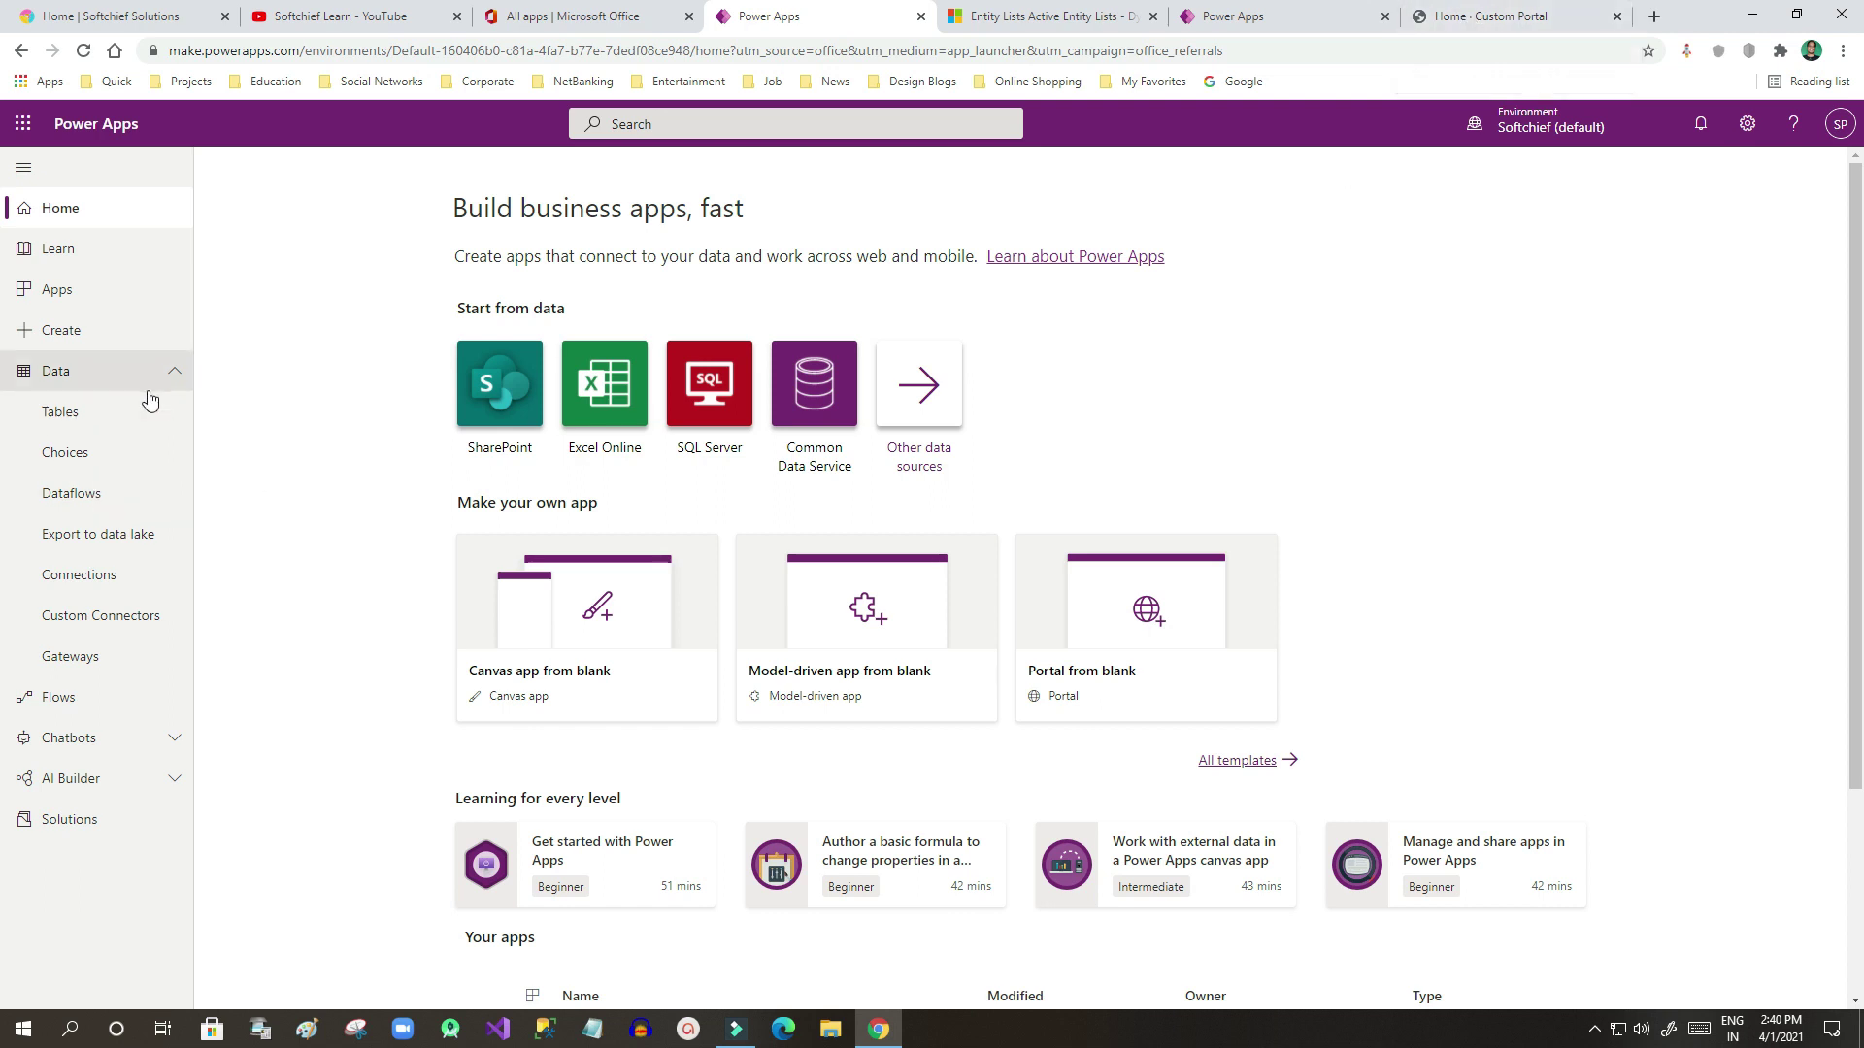
{"action": "left_click", "coordinate": [79, 424]}
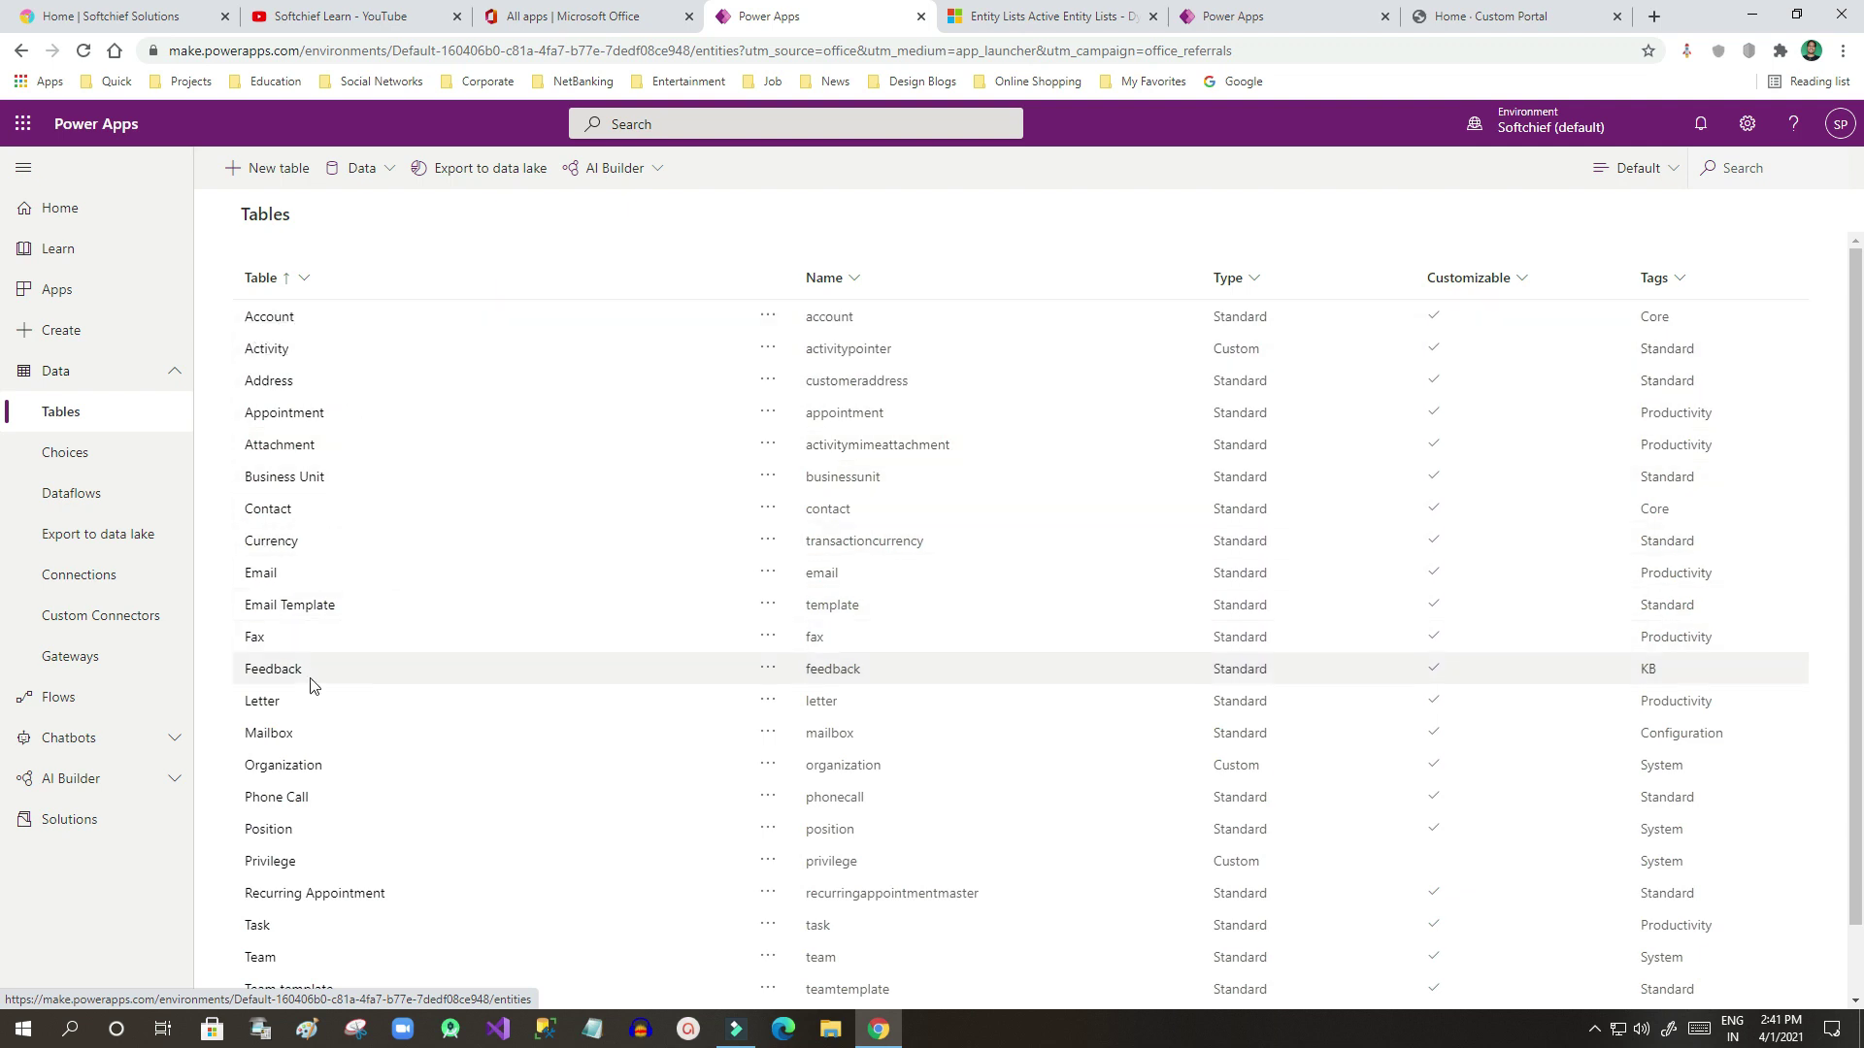
Change the tables view filter from Default to All.
{"action": "scroll", "coordinate": [311, 714], "scroll_direction": "down", "scroll_amount": 1}
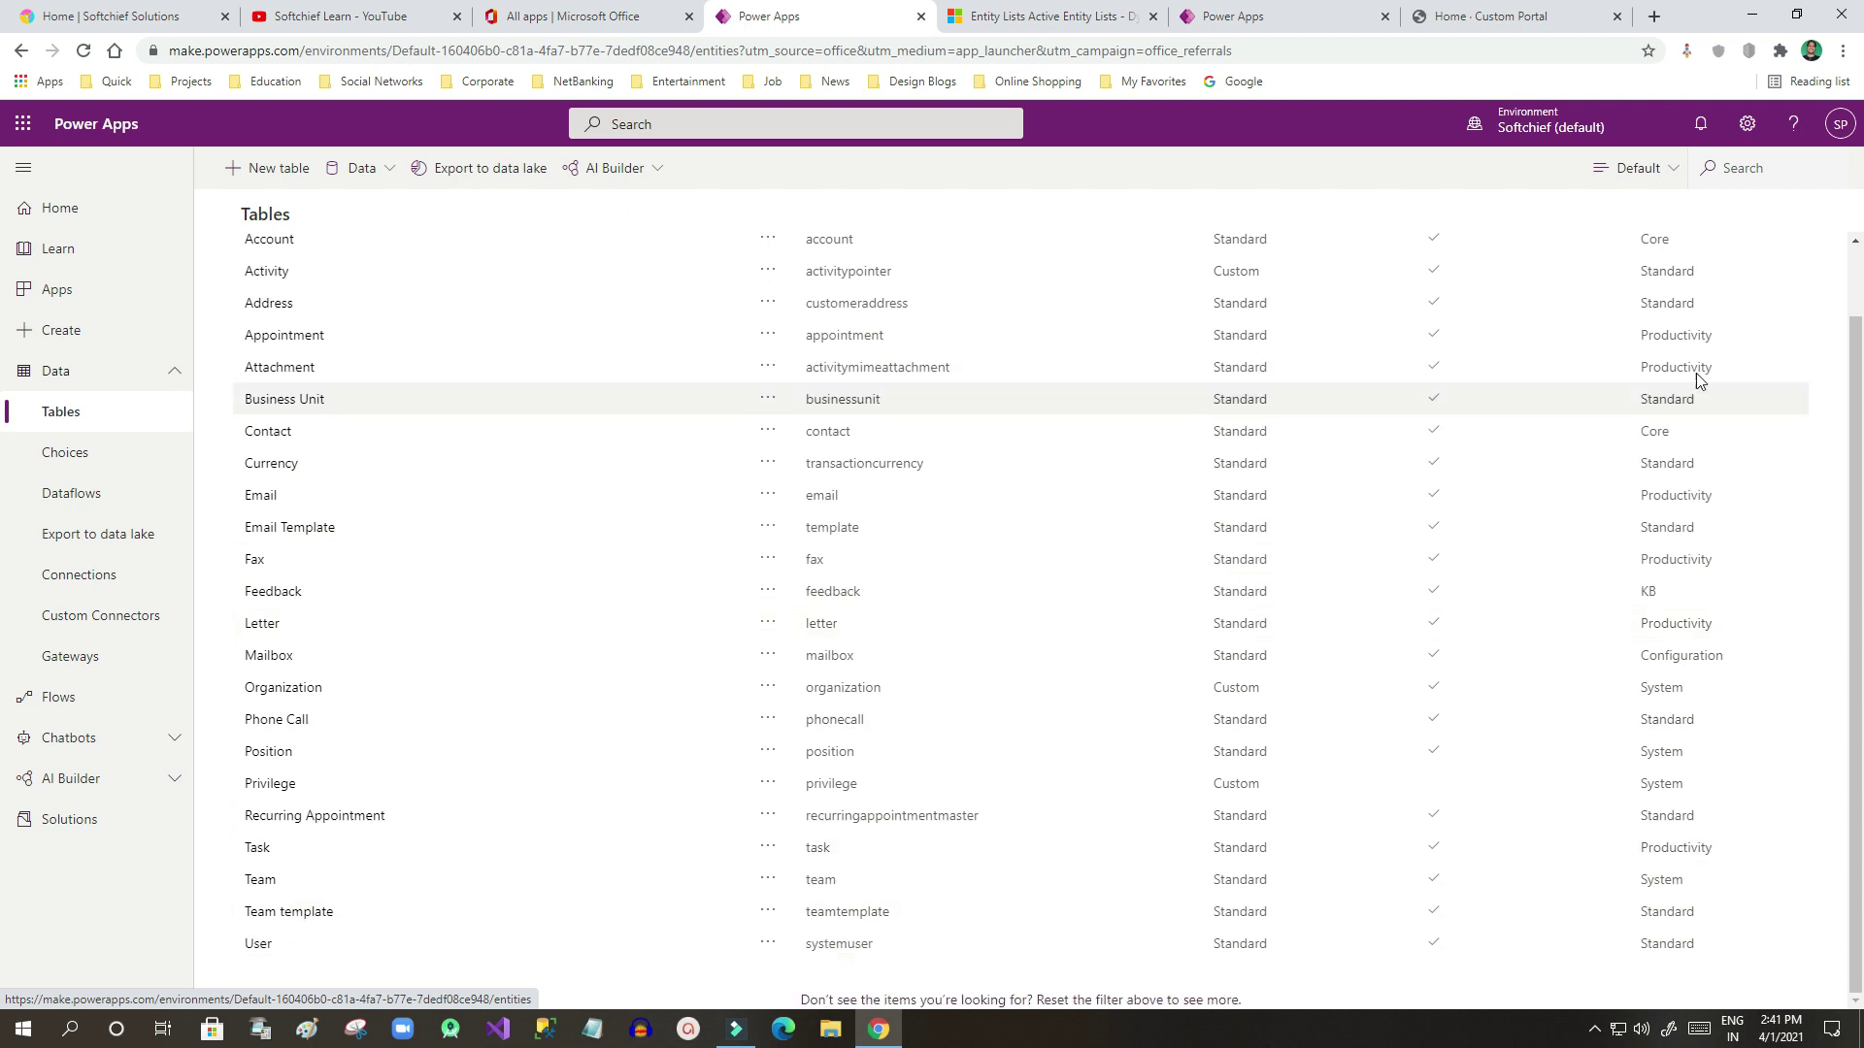
{"action": "left_click", "coordinate": [1638, 177]}
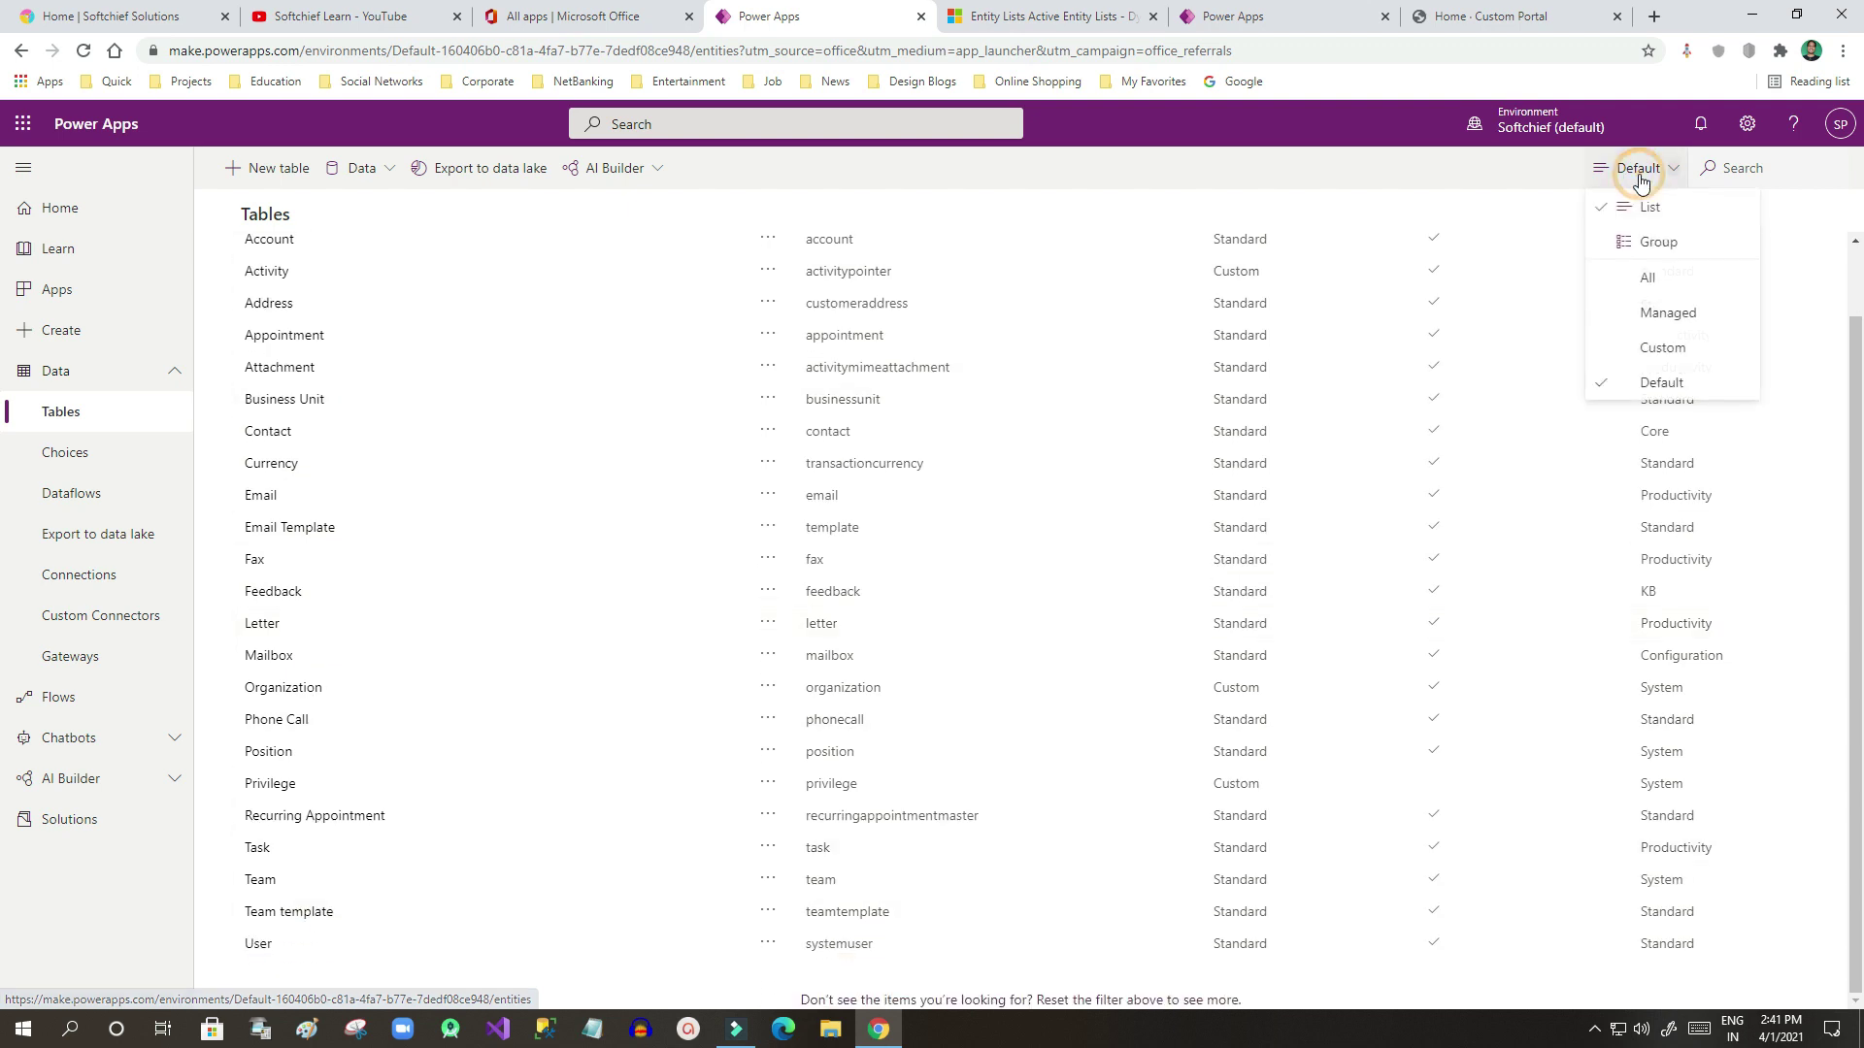
{"action": "left_click", "coordinate": [1650, 282]}
Search tables for 'case', find none, clear the search and switch to the Dev environment.
{"action": "left_click", "coordinate": [1728, 168]}
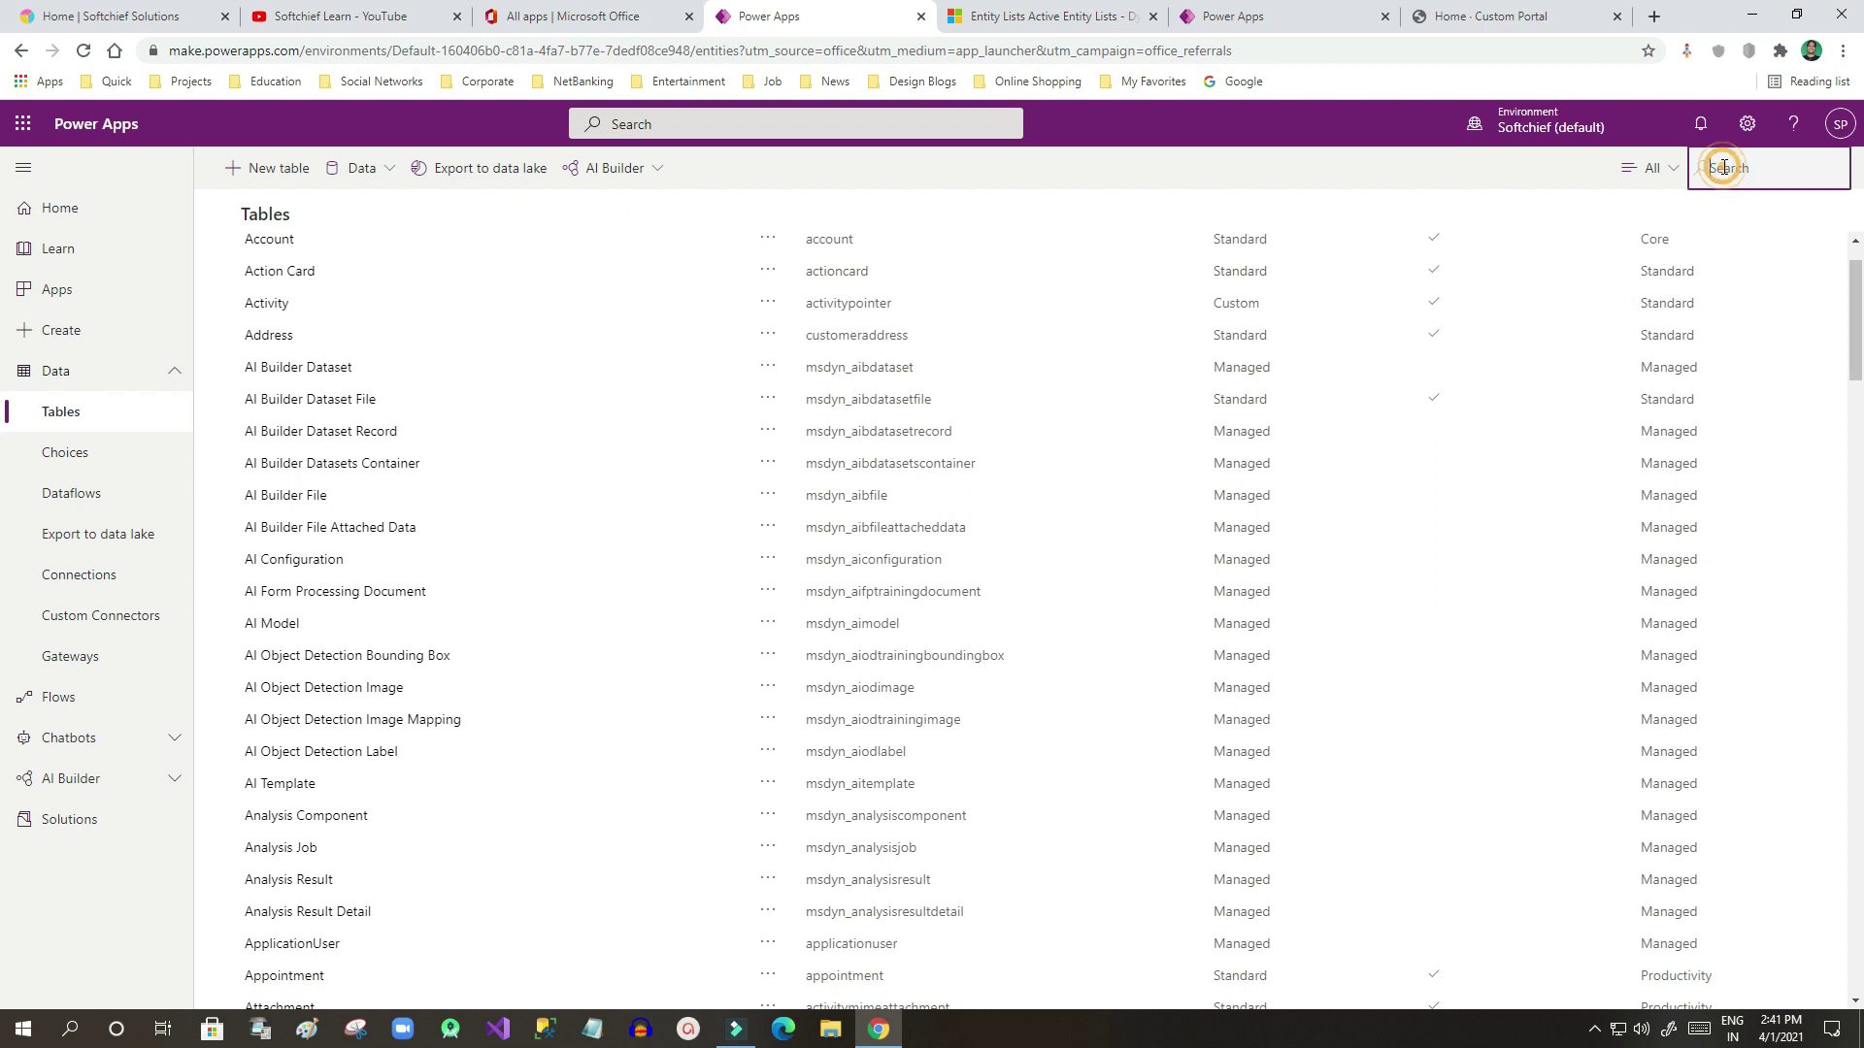
{"action": "type", "text": "cae"}
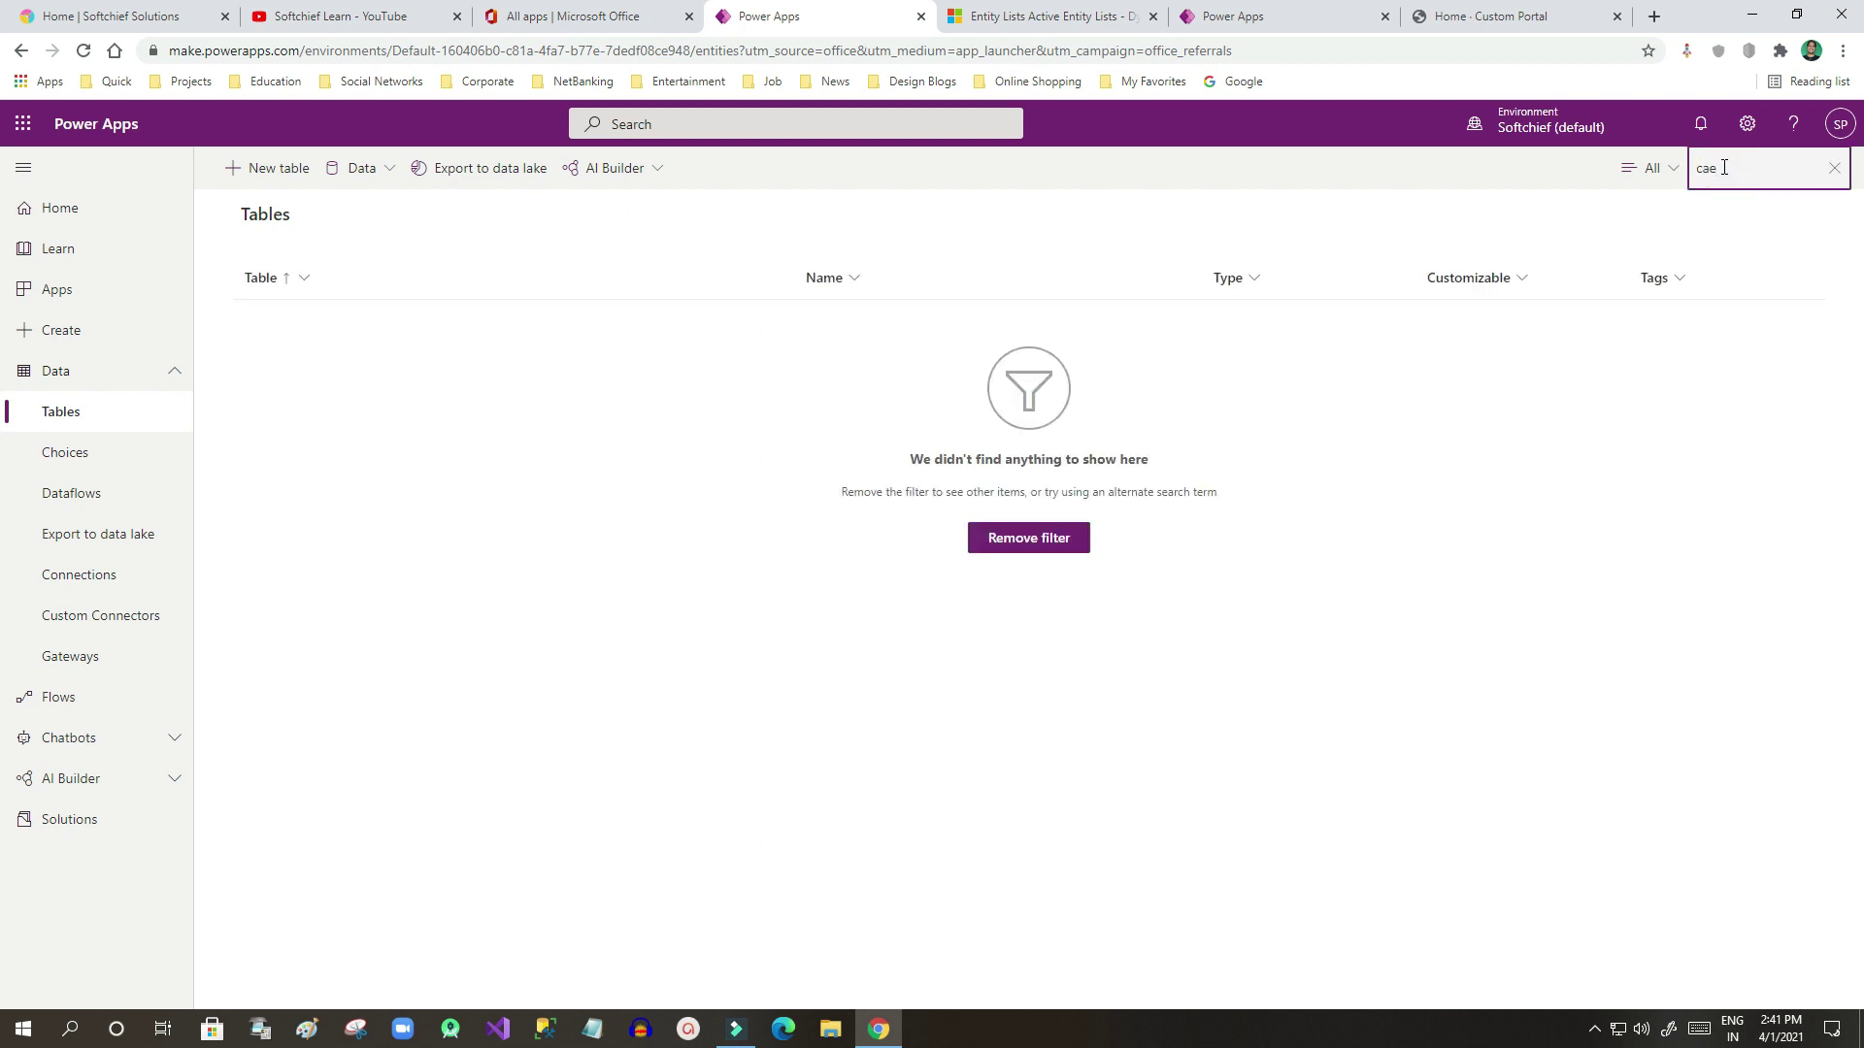
{"action": "type", "text": "se"}
{"action": "double_click", "coordinate": [1716, 167]}
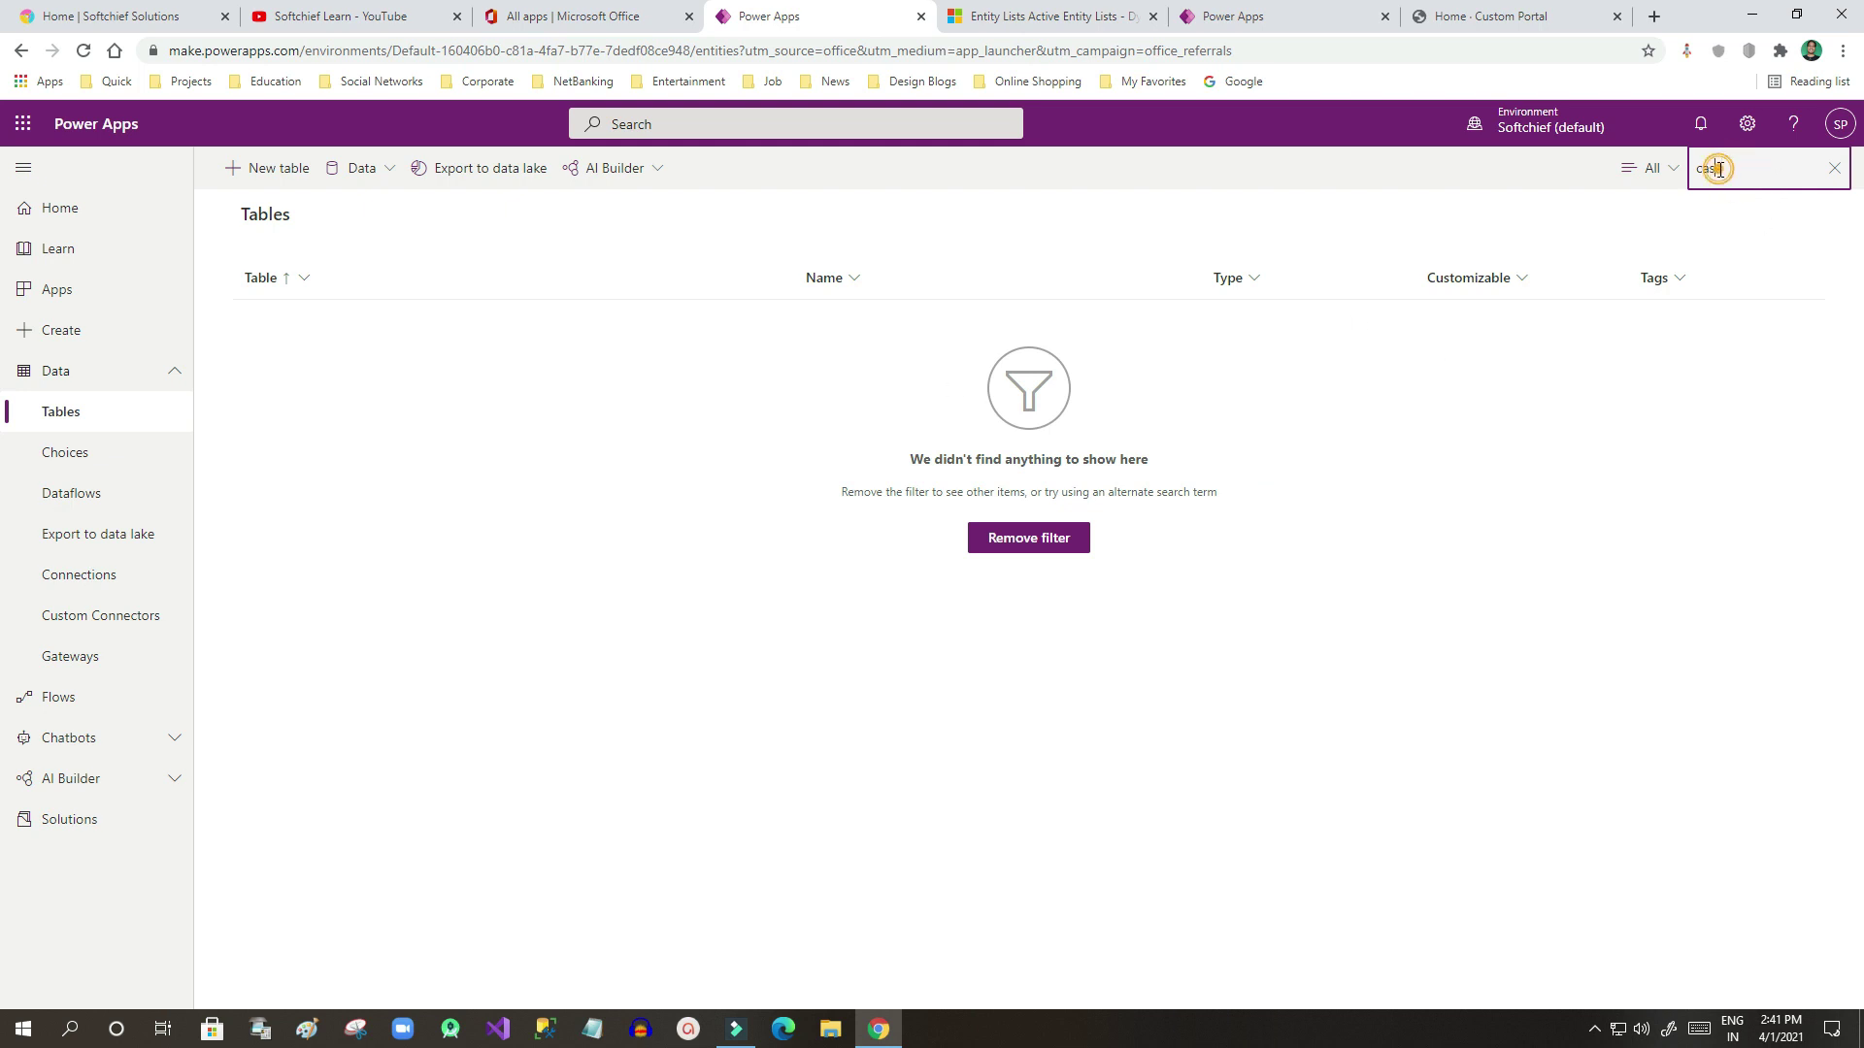
{"action": "left_click", "coordinate": [1834, 168]}
{"action": "scroll", "coordinate": [353, 640], "scroll_direction": "down", "scroll_amount": 10}
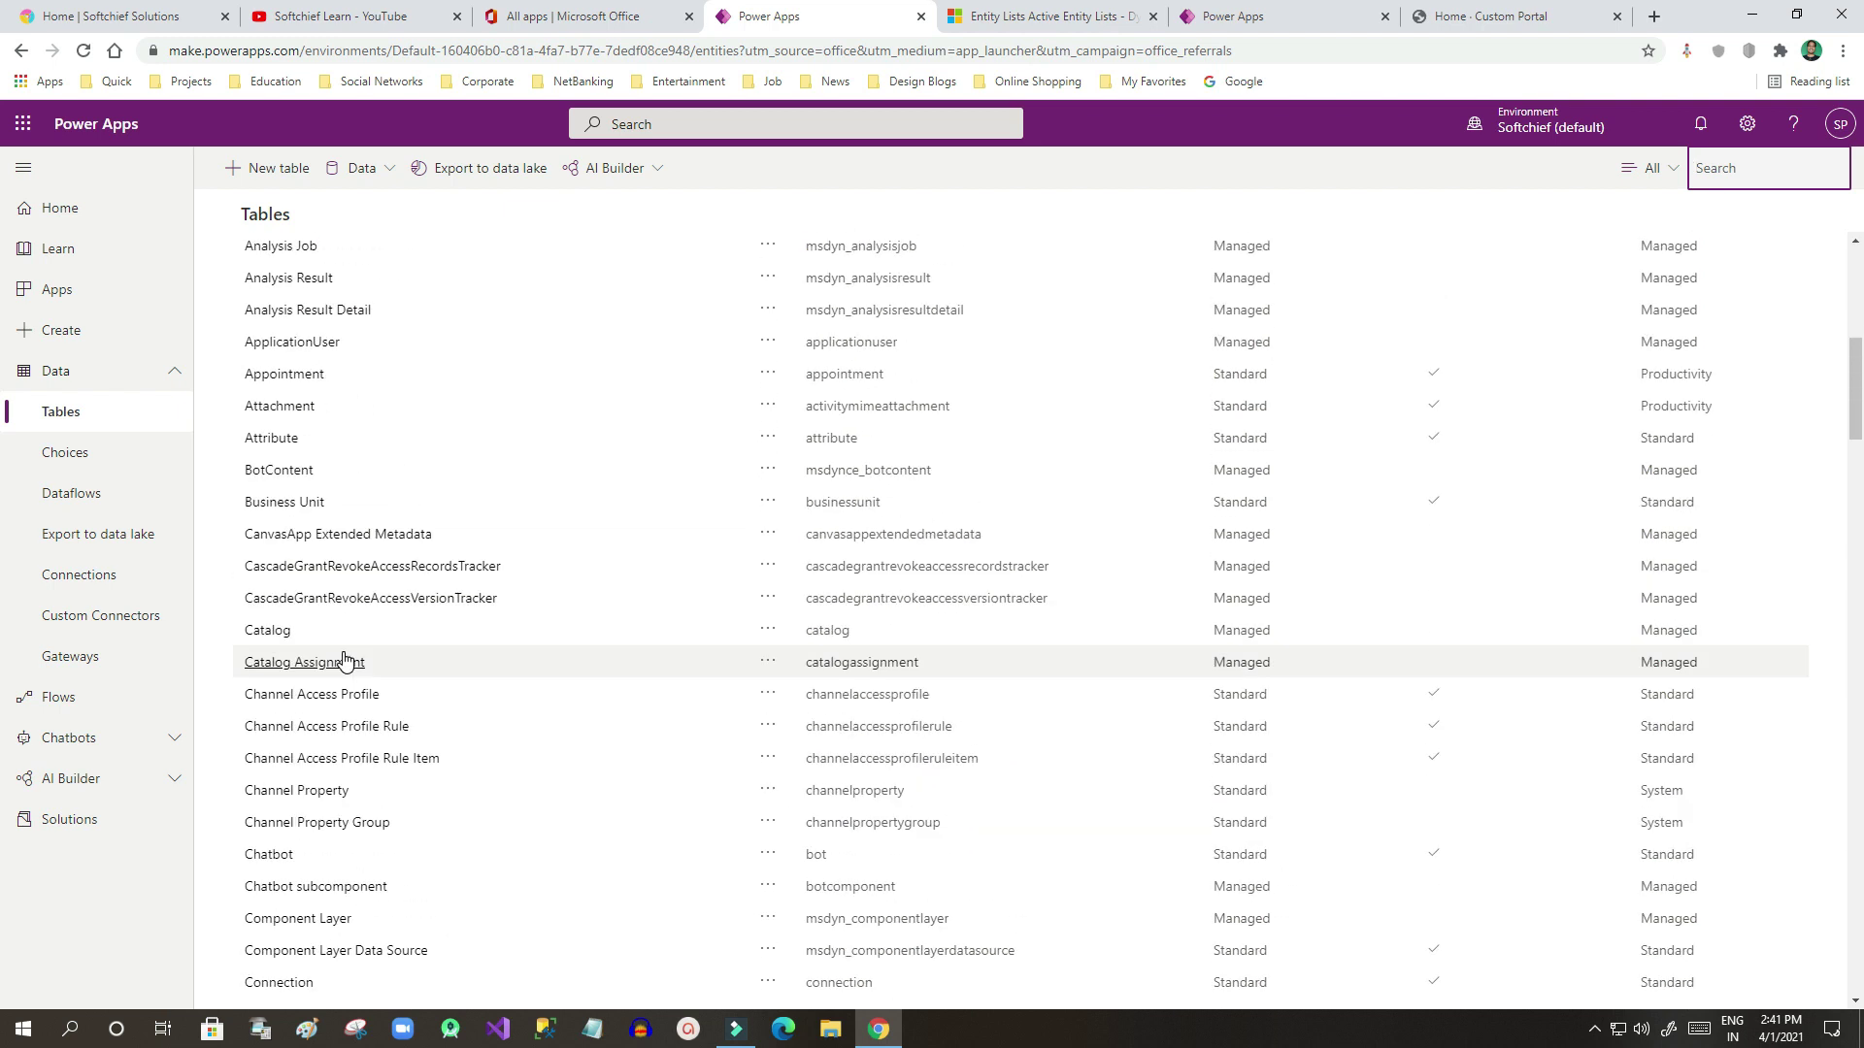
{"action": "scroll", "coordinate": [350, 603], "scroll_direction": "down", "scroll_amount": 2}
{"action": "scroll", "coordinate": [321, 609], "scroll_direction": "up", "scroll_amount": 5}
{"action": "scroll", "coordinate": [299, 708], "scroll_direction": "down", "scroll_amount": 3}
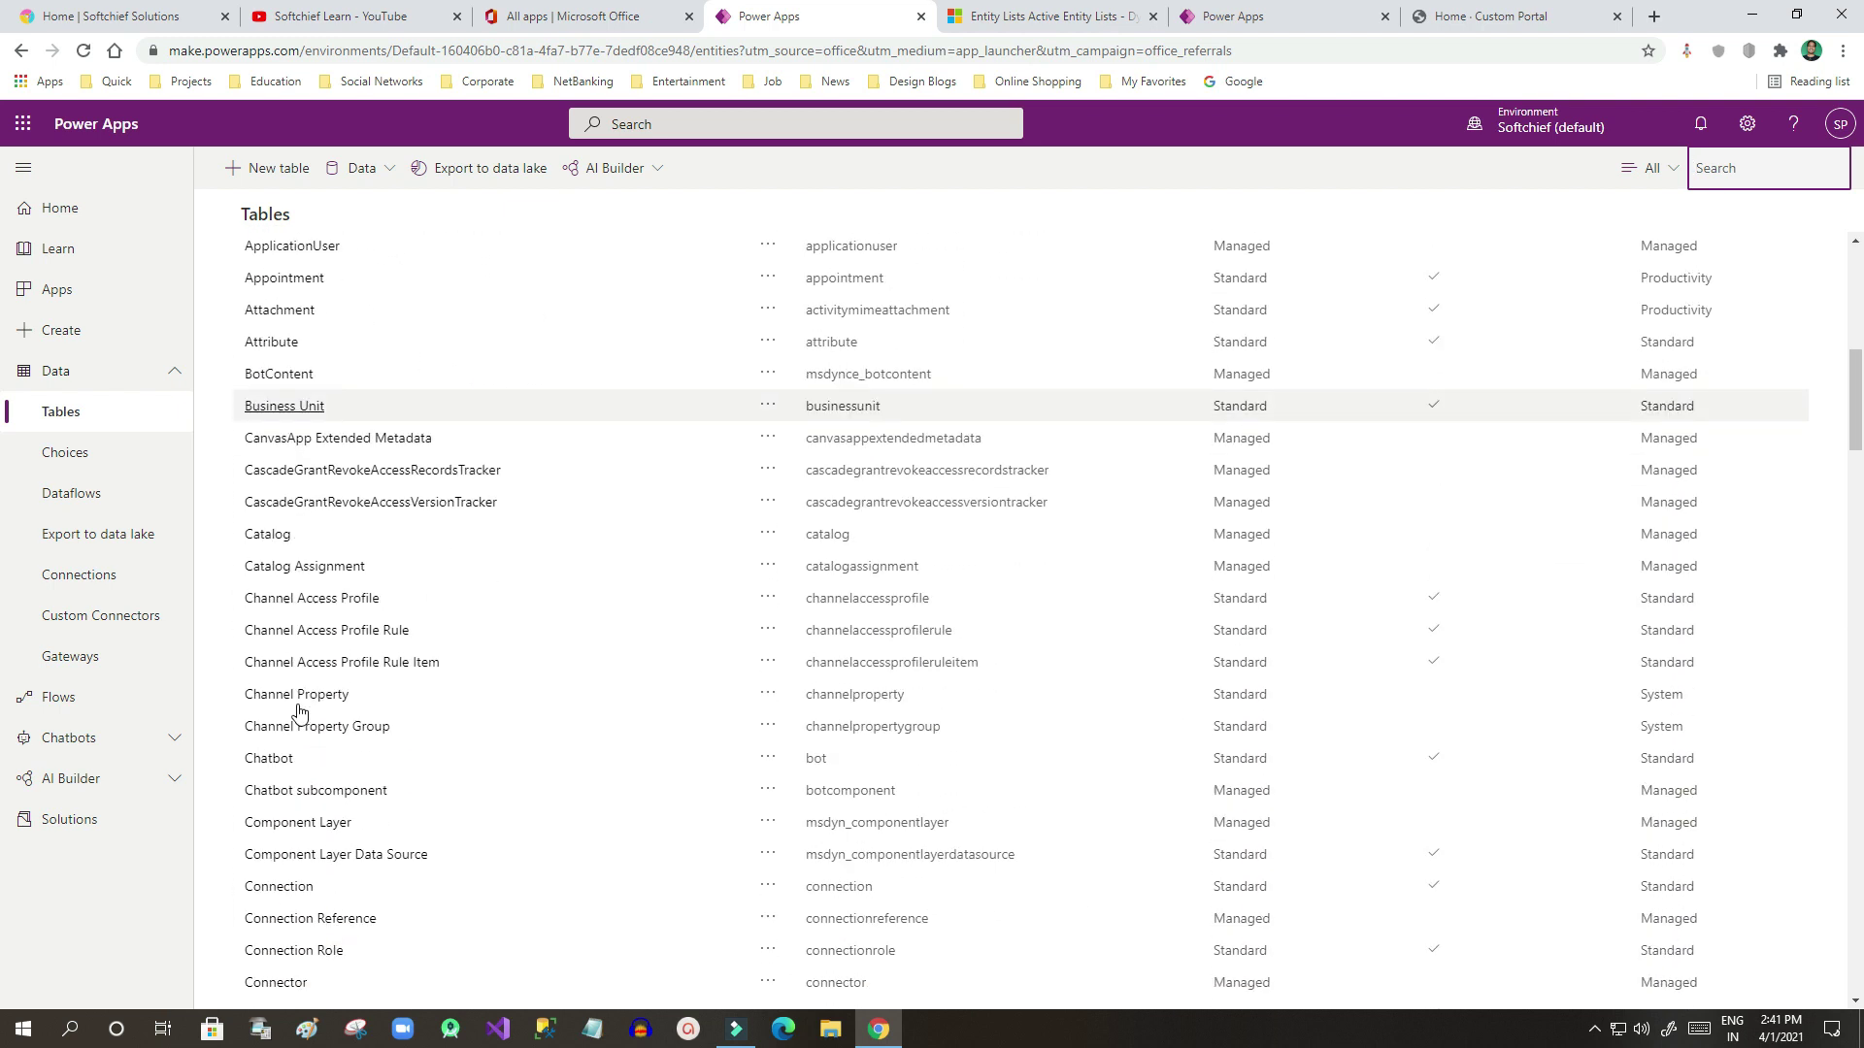
{"action": "left_click", "coordinate": [1481, 126]}
{"action": "left_click", "coordinate": [1635, 288]}
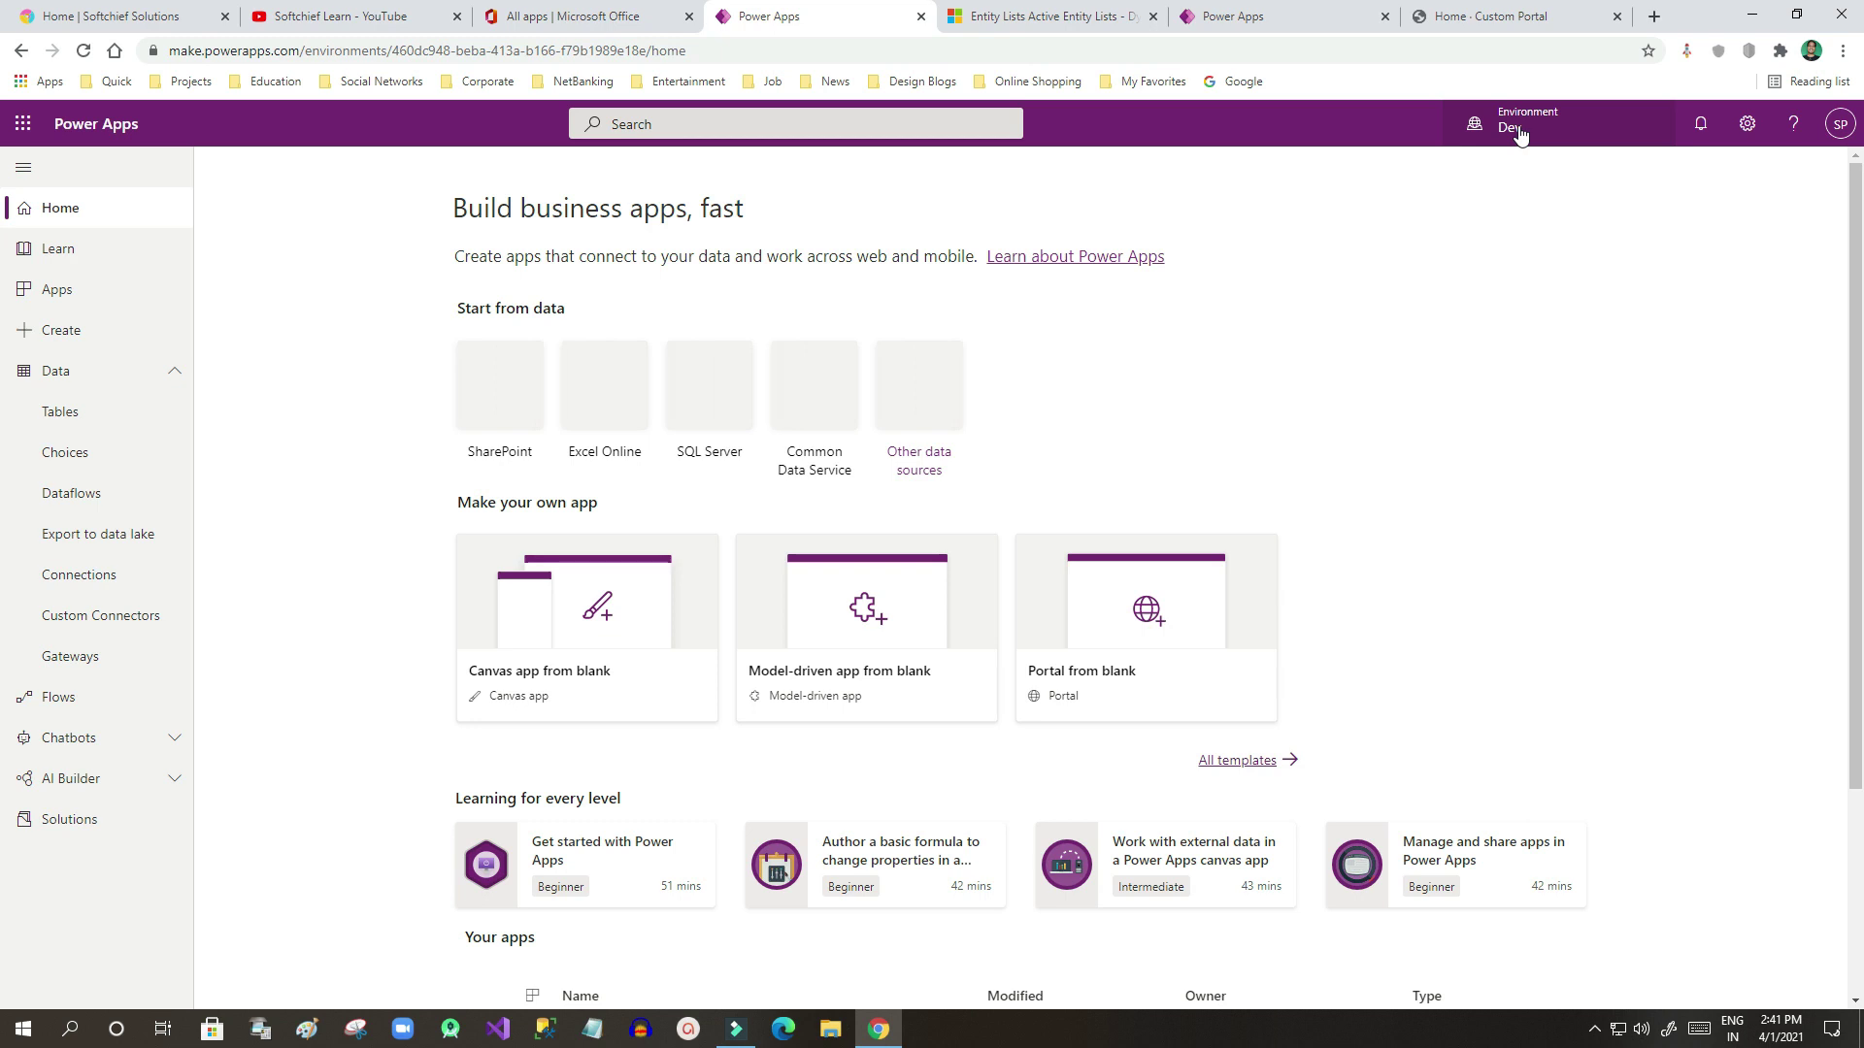
In Dev, search tables for 'case', open the Case table and show its views.
{"action": "left_click", "coordinate": [76, 427]}
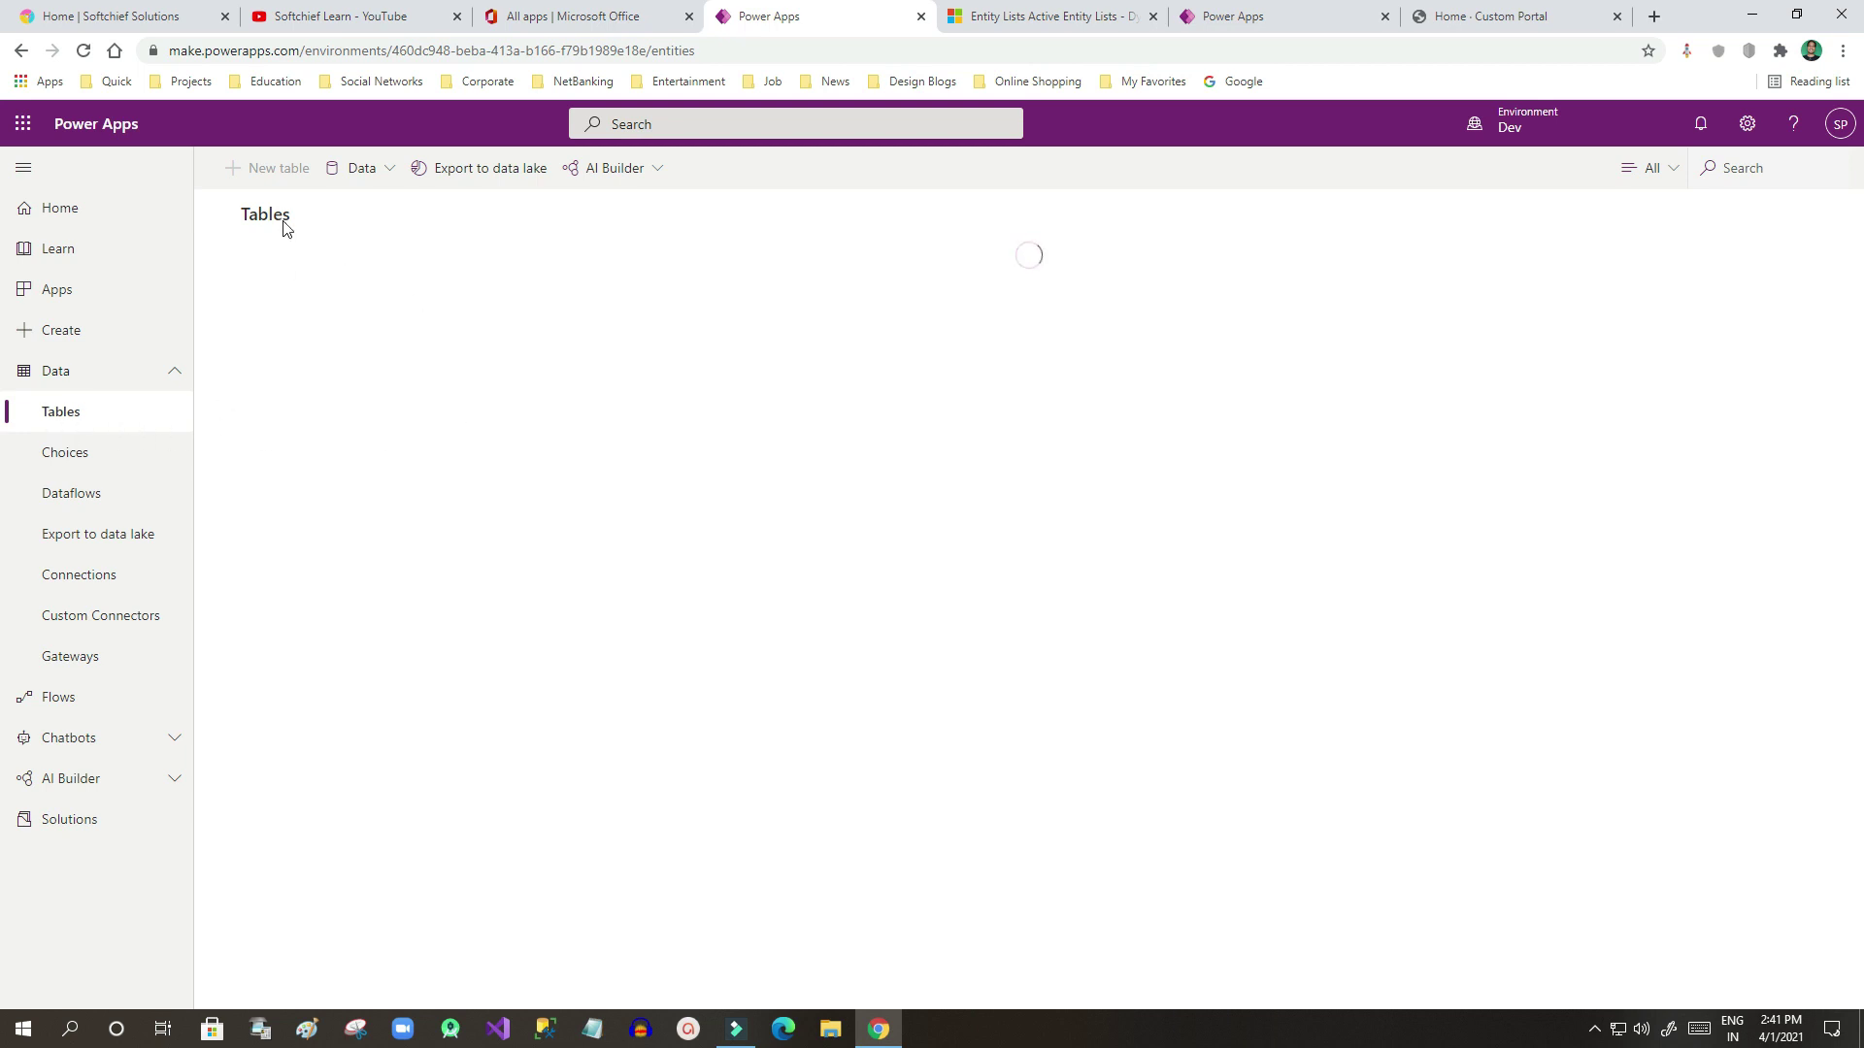
{"action": "left_click", "coordinate": [1718, 171]}
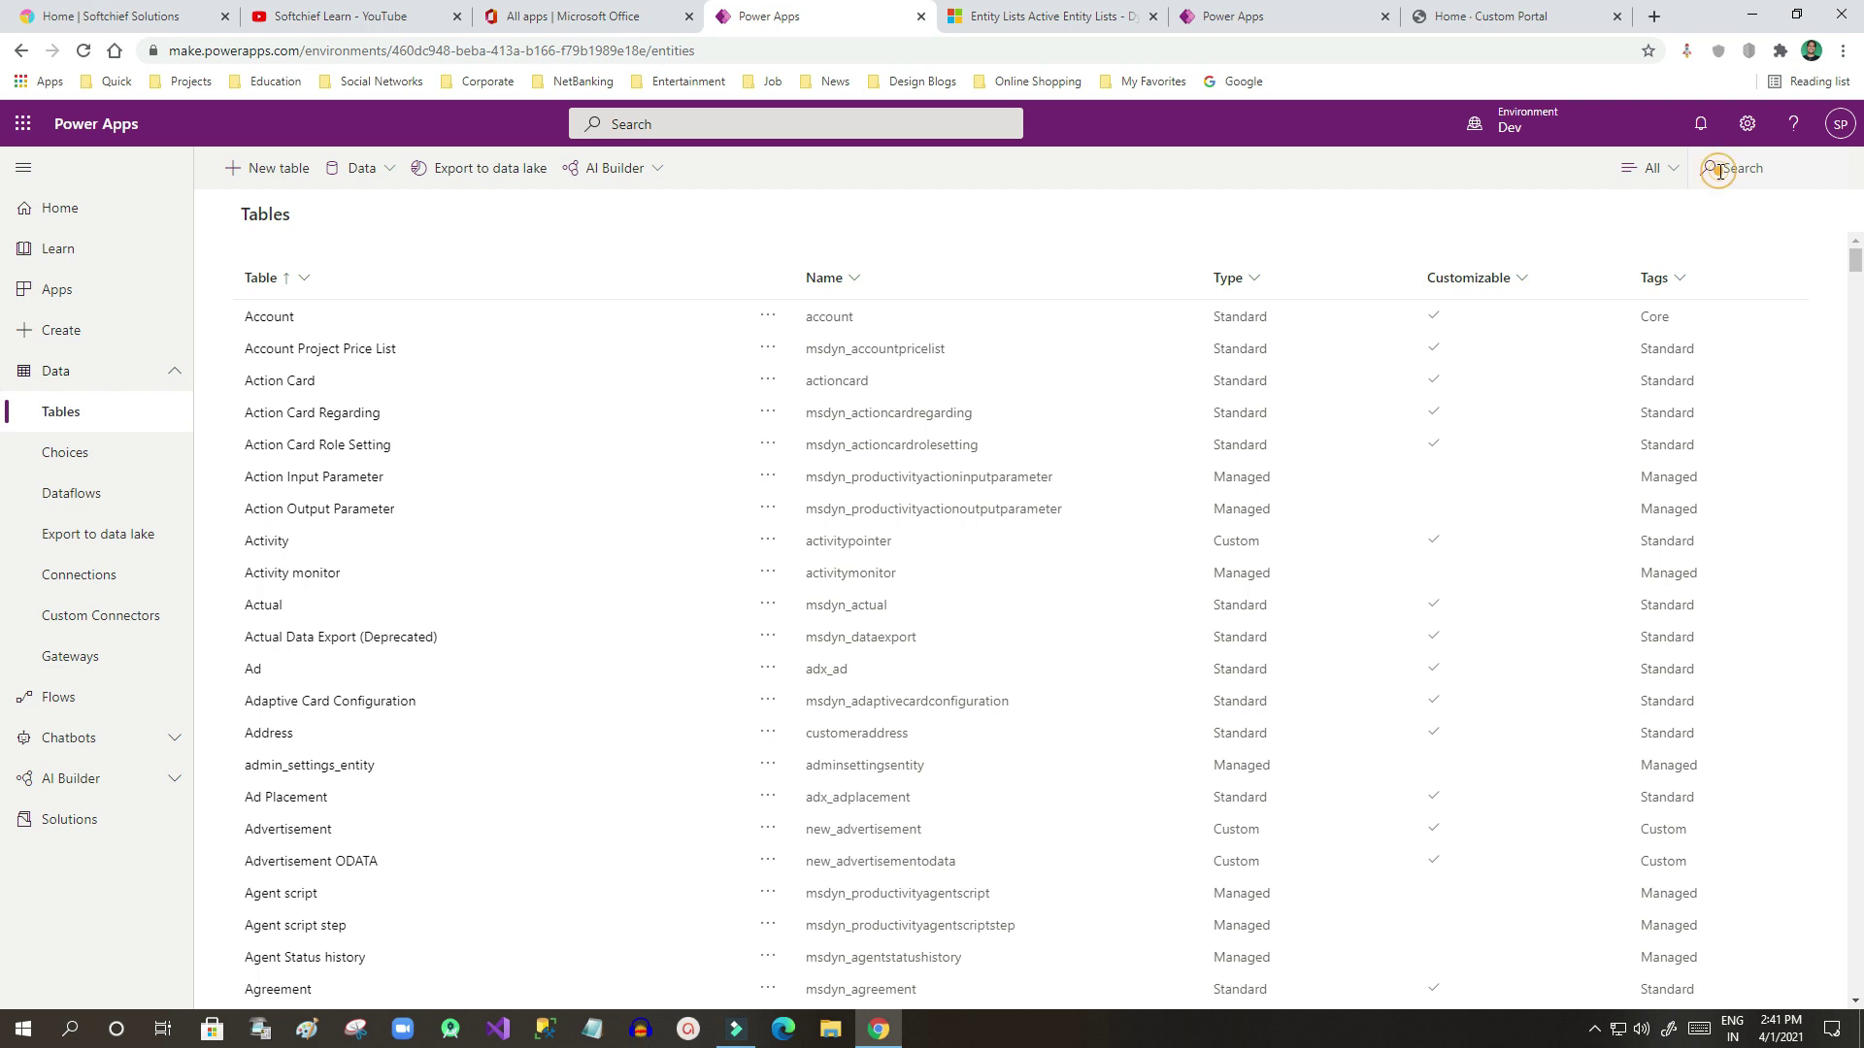
{"action": "type", "text": "case"}
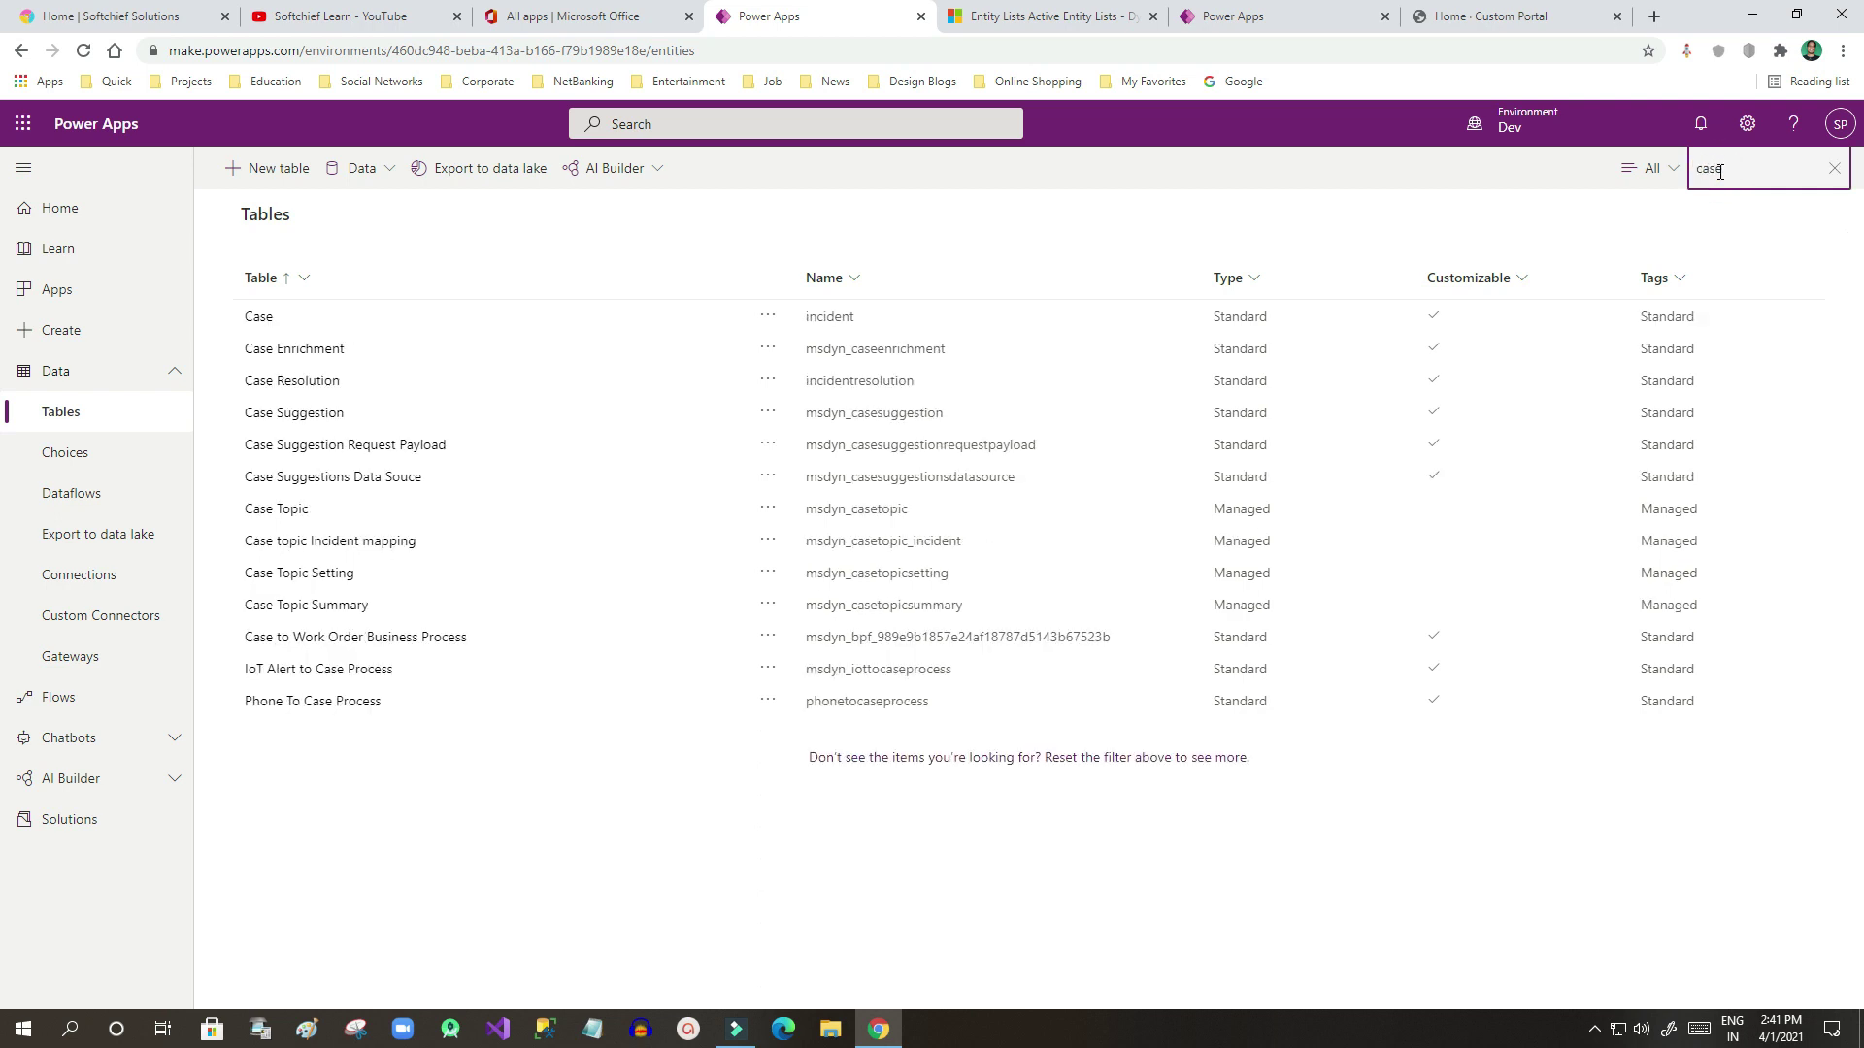
{"action": "left_click", "coordinate": [264, 318]}
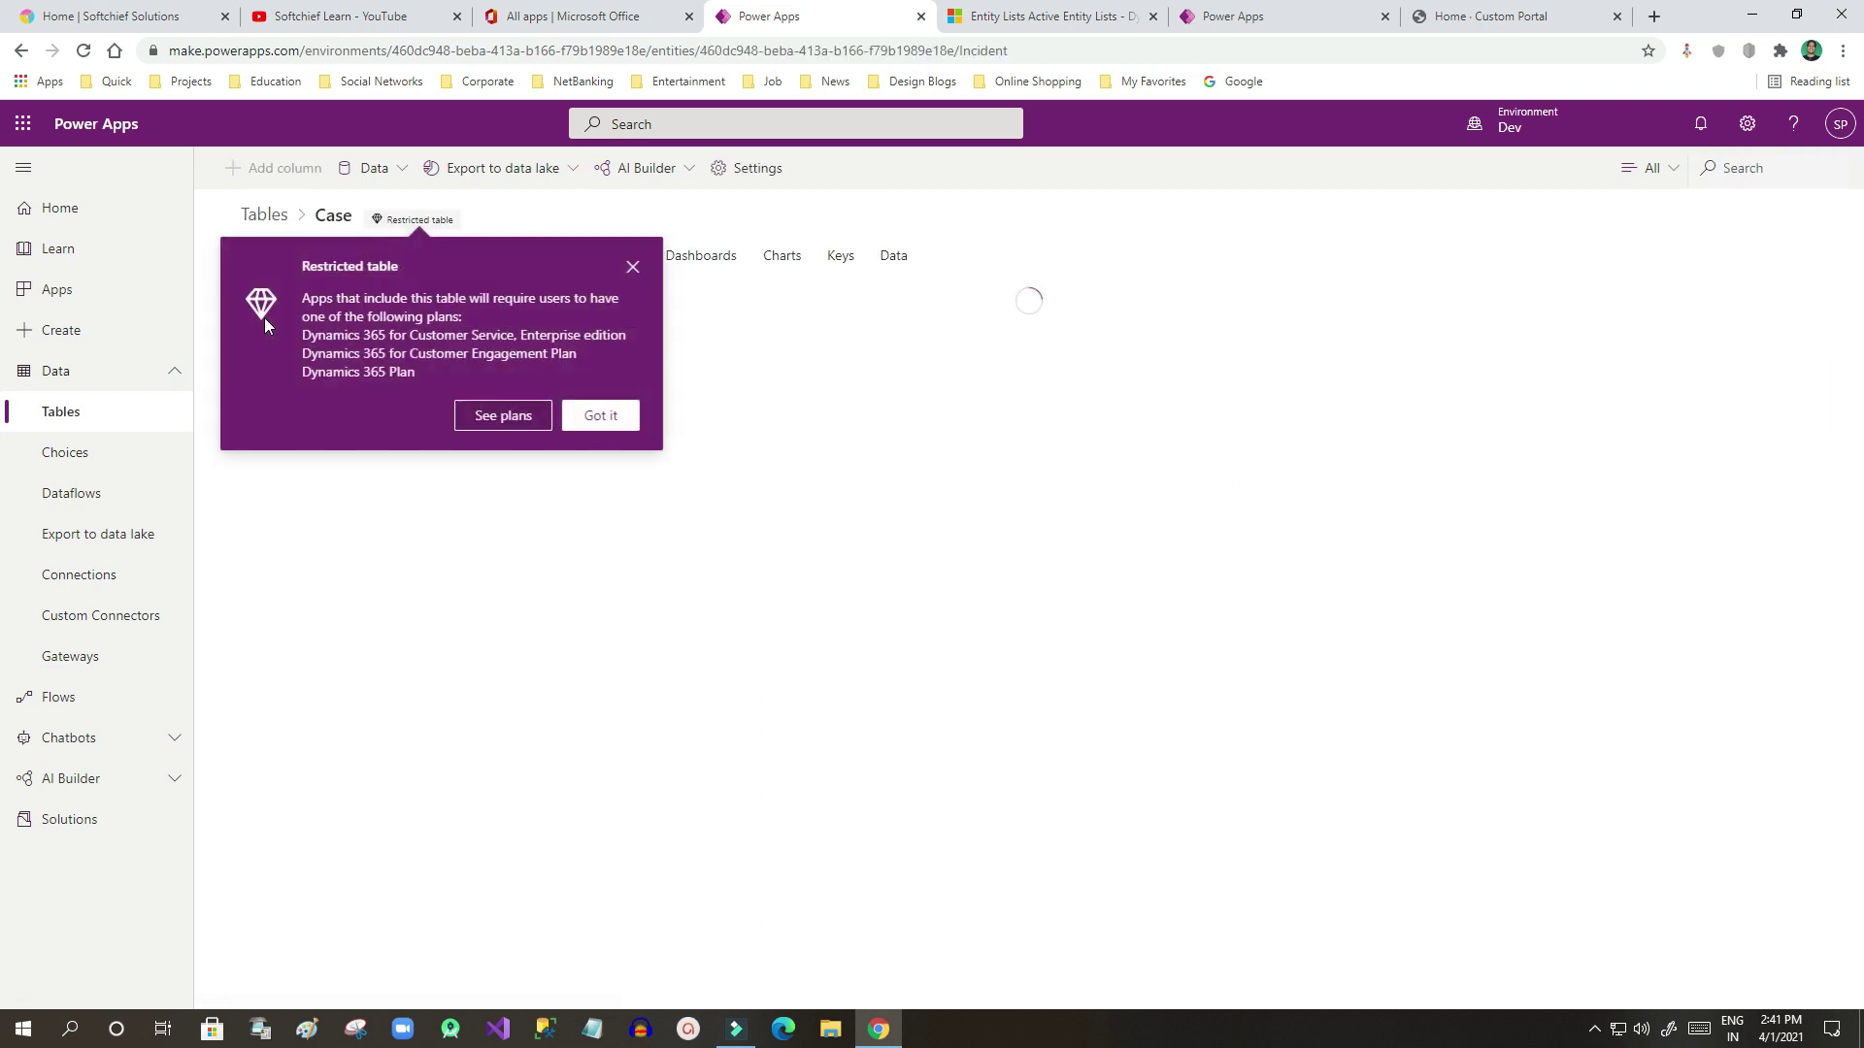
{"action": "left_click", "coordinate": [611, 412]}
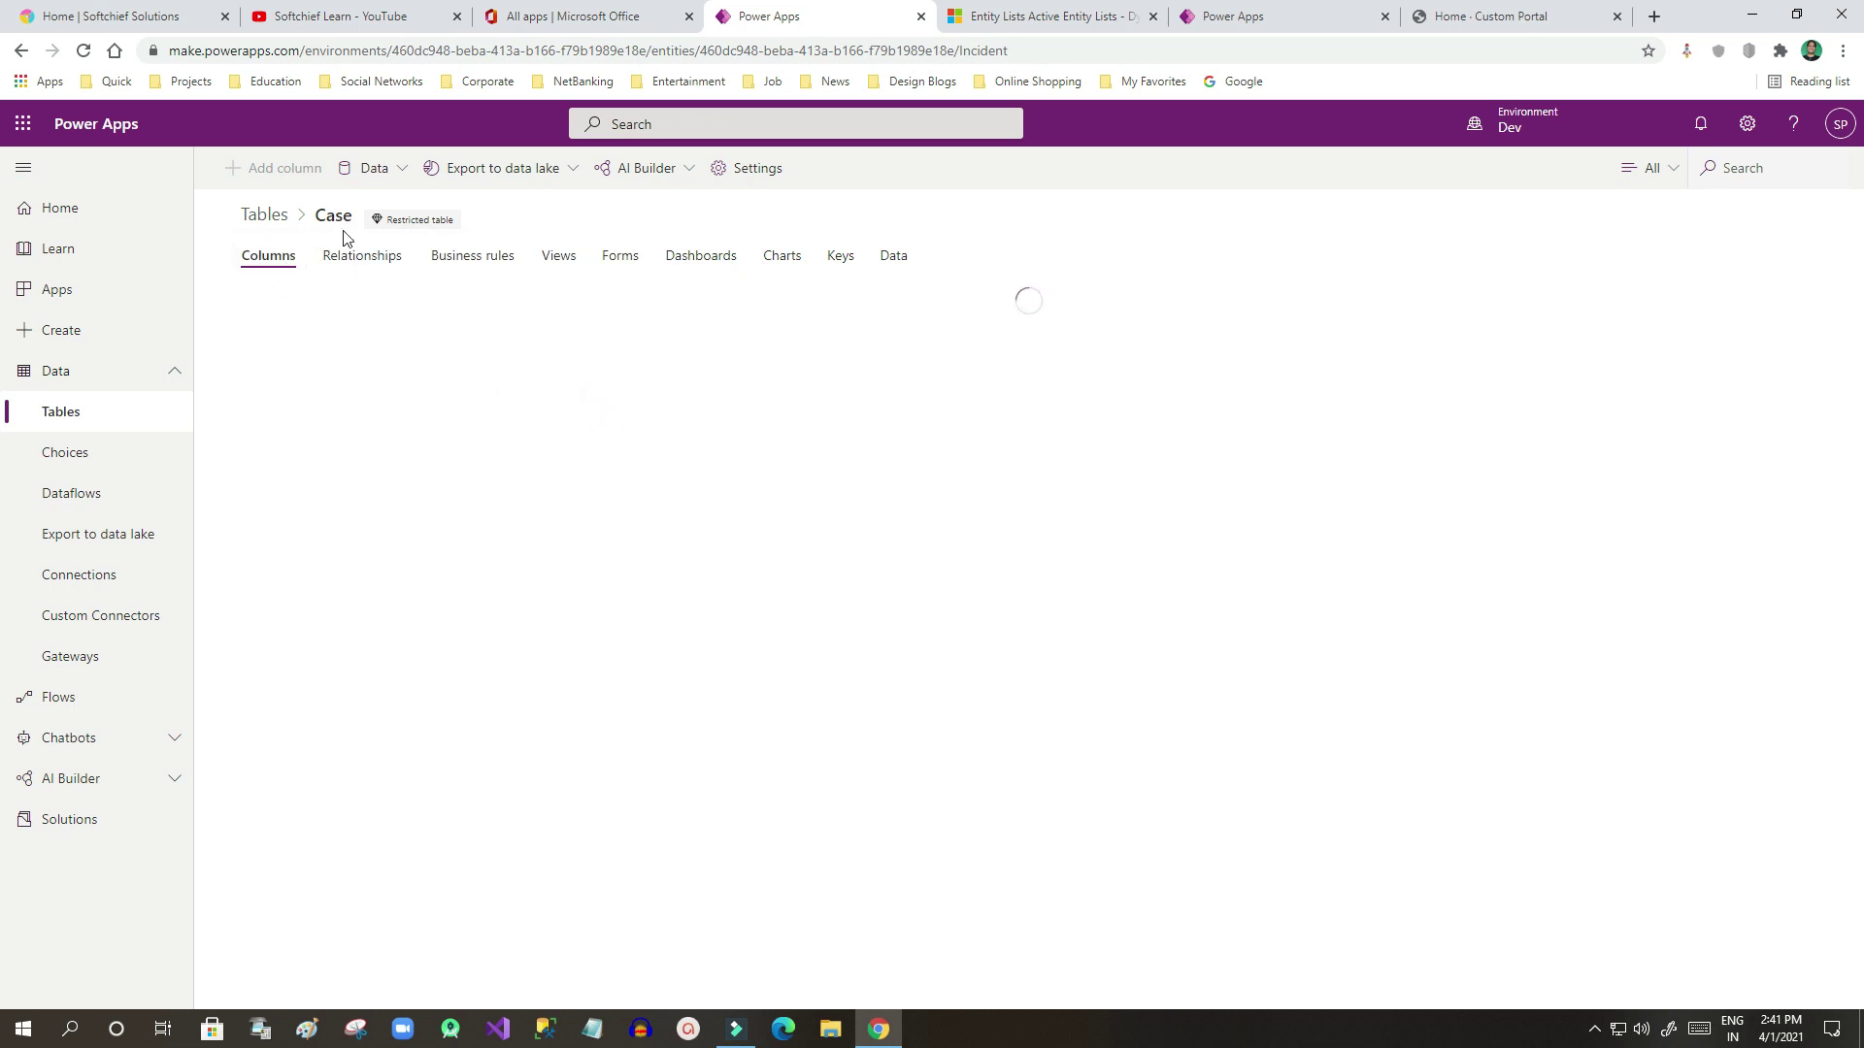
{"action": "left_click", "coordinate": [568, 267]}
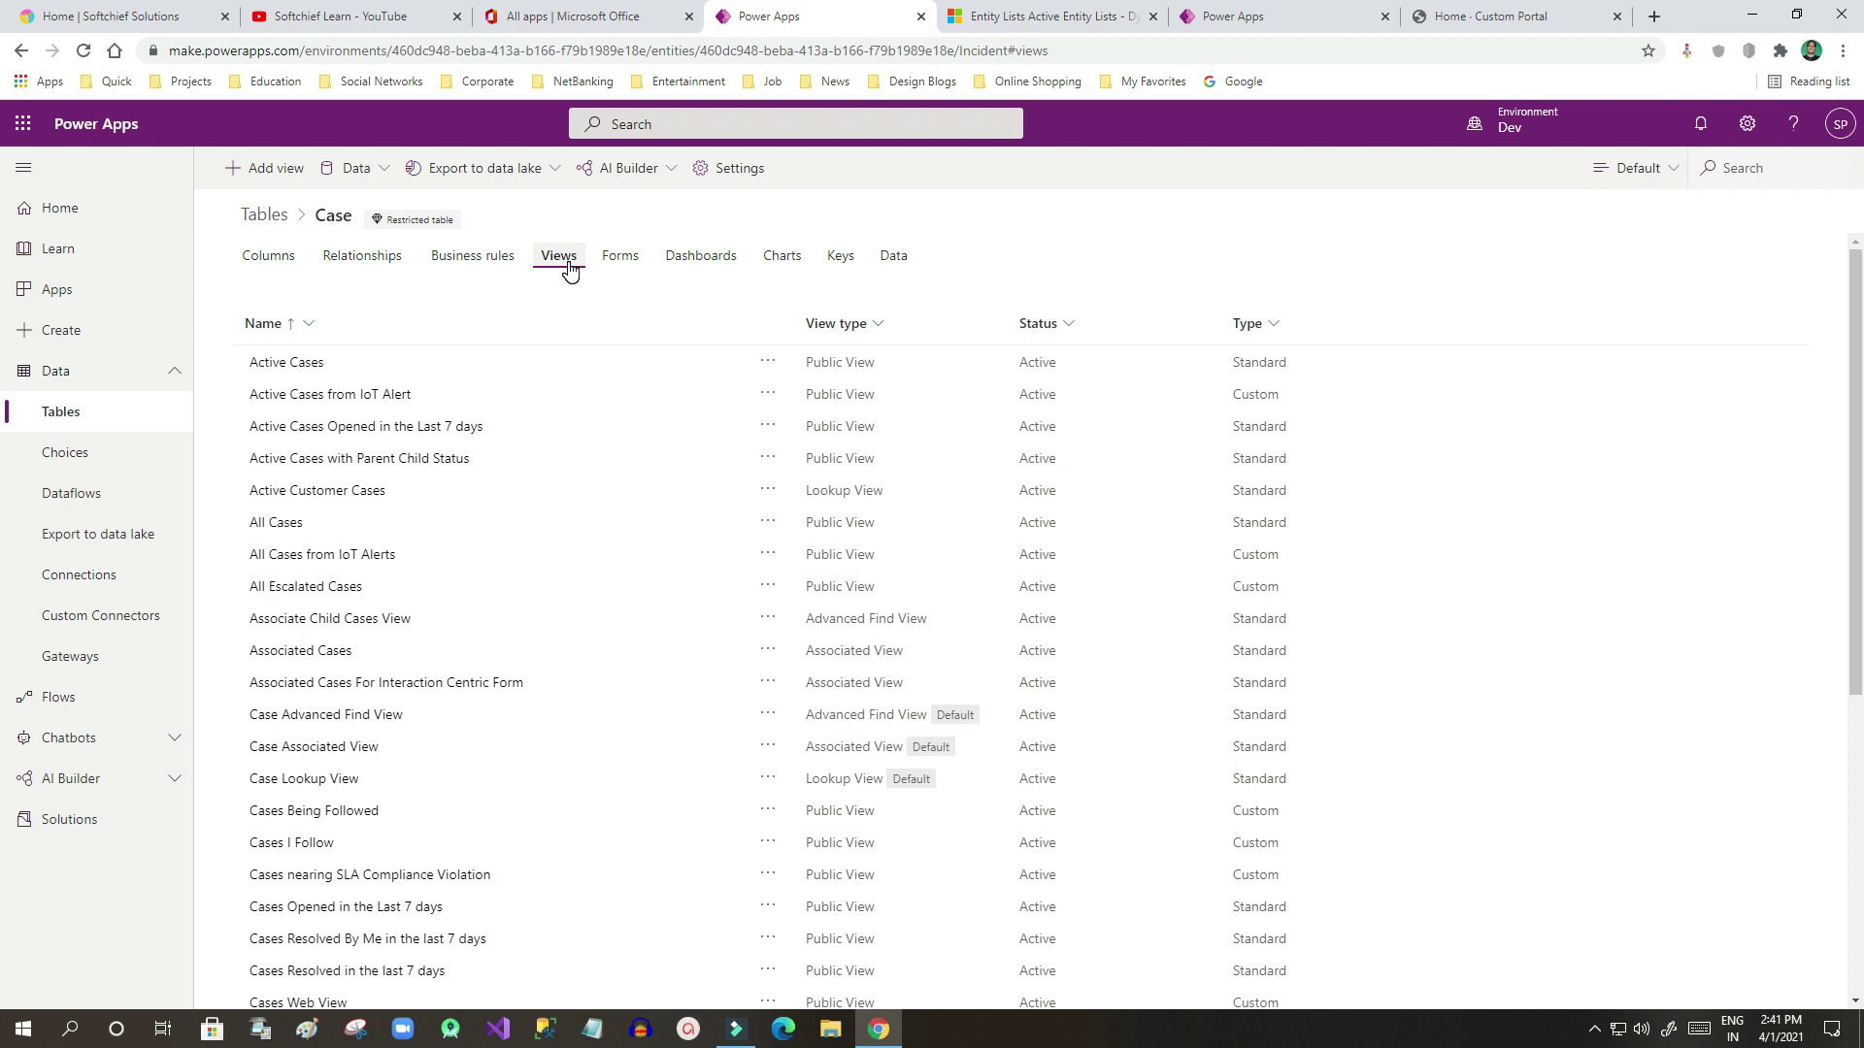
Create a Case view named 'My Portal View' with description 'This view will be used'.
{"action": "left_click", "coordinate": [293, 172]}
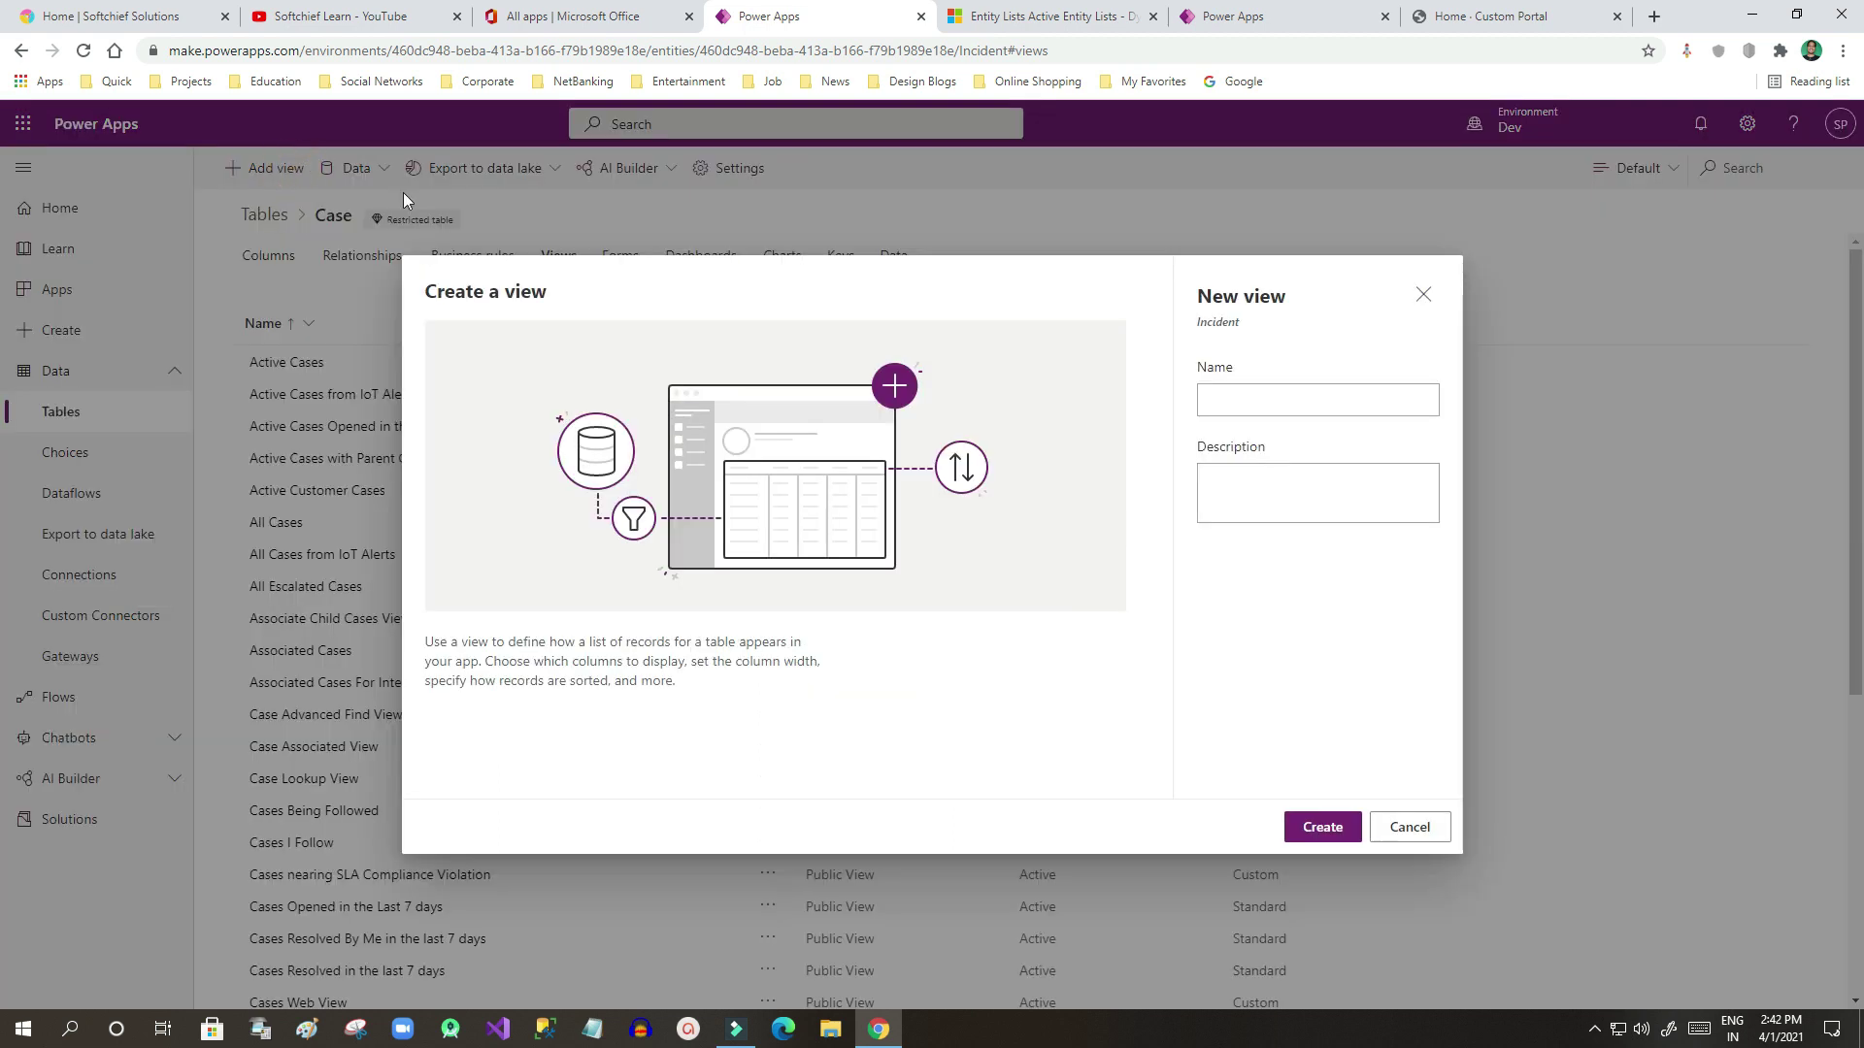
{"action": "left_click", "coordinate": [1231, 398]}
{"action": "type", "text": "My Portal View"}
{"action": "left_click", "coordinate": [1272, 501]}
{"action": "type", "text": "This view"}
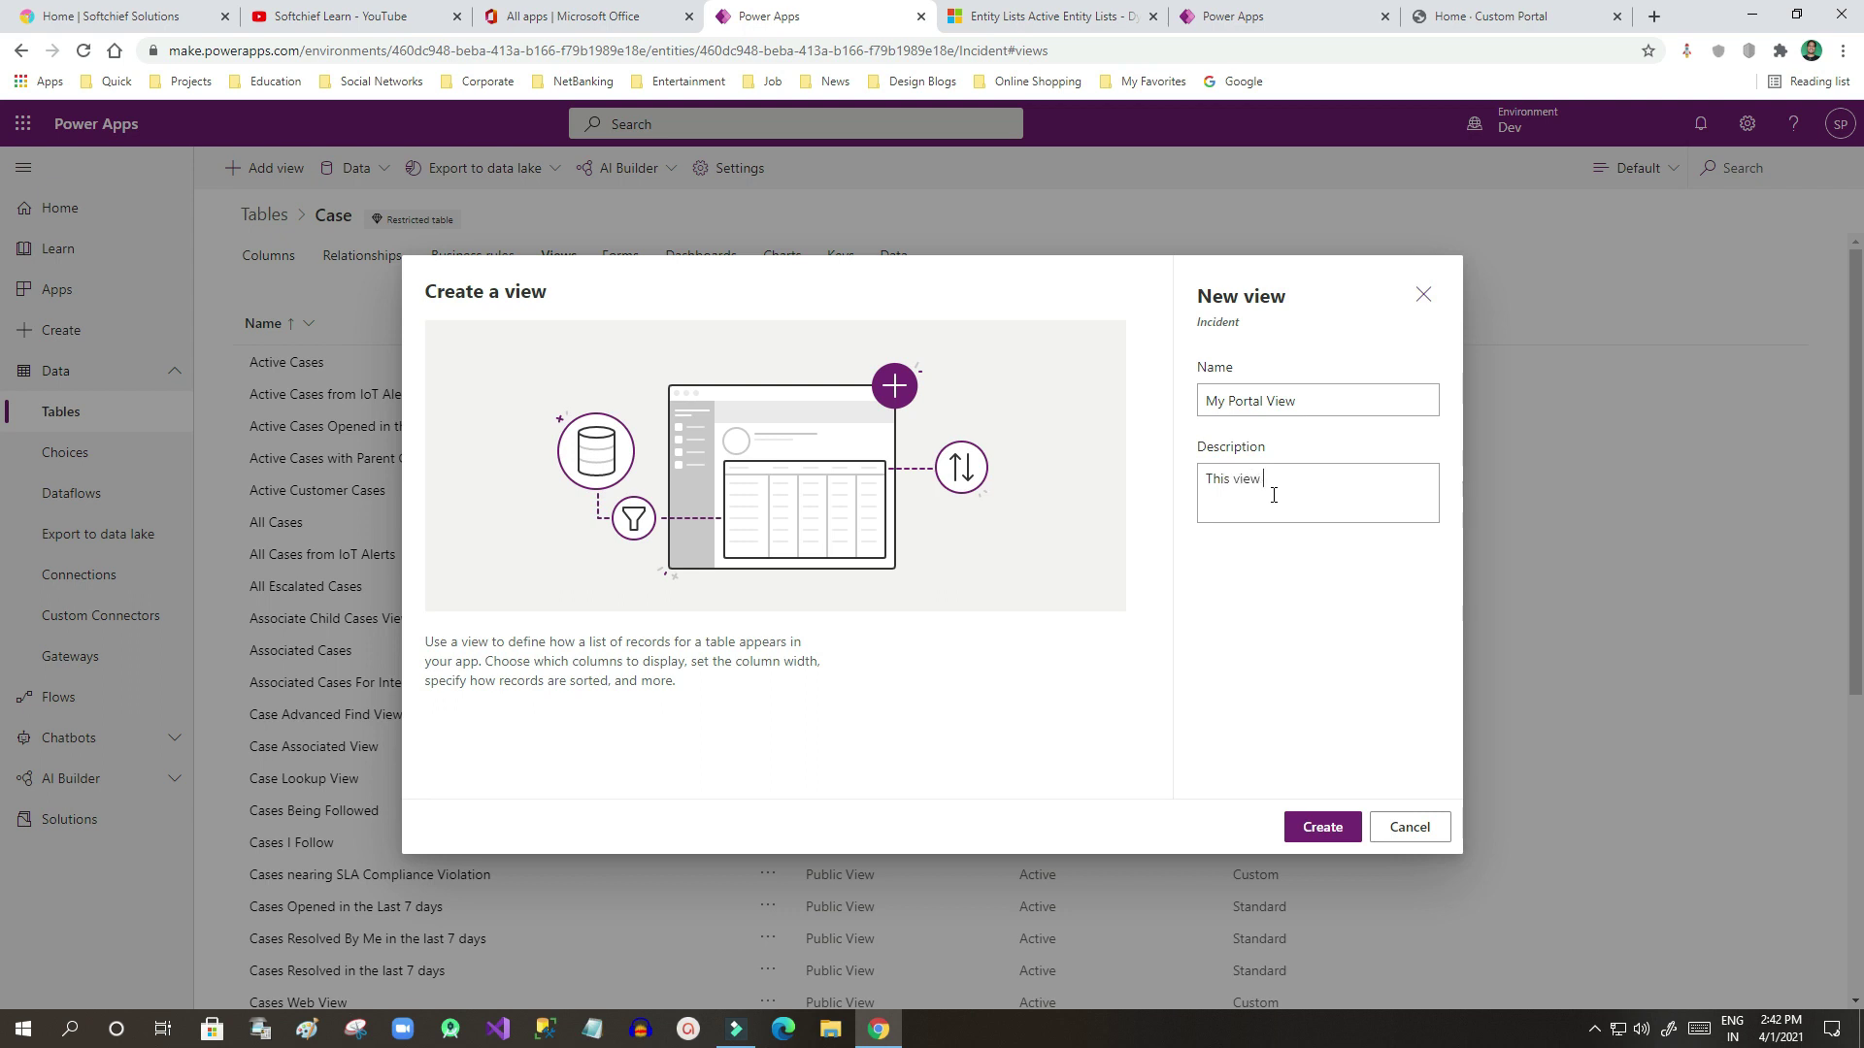
{"action": "type", "text": " will be usesd"}
{"action": "key", "text": "BackSpace"}
{"action": "left_click", "coordinate": [1318, 826]}
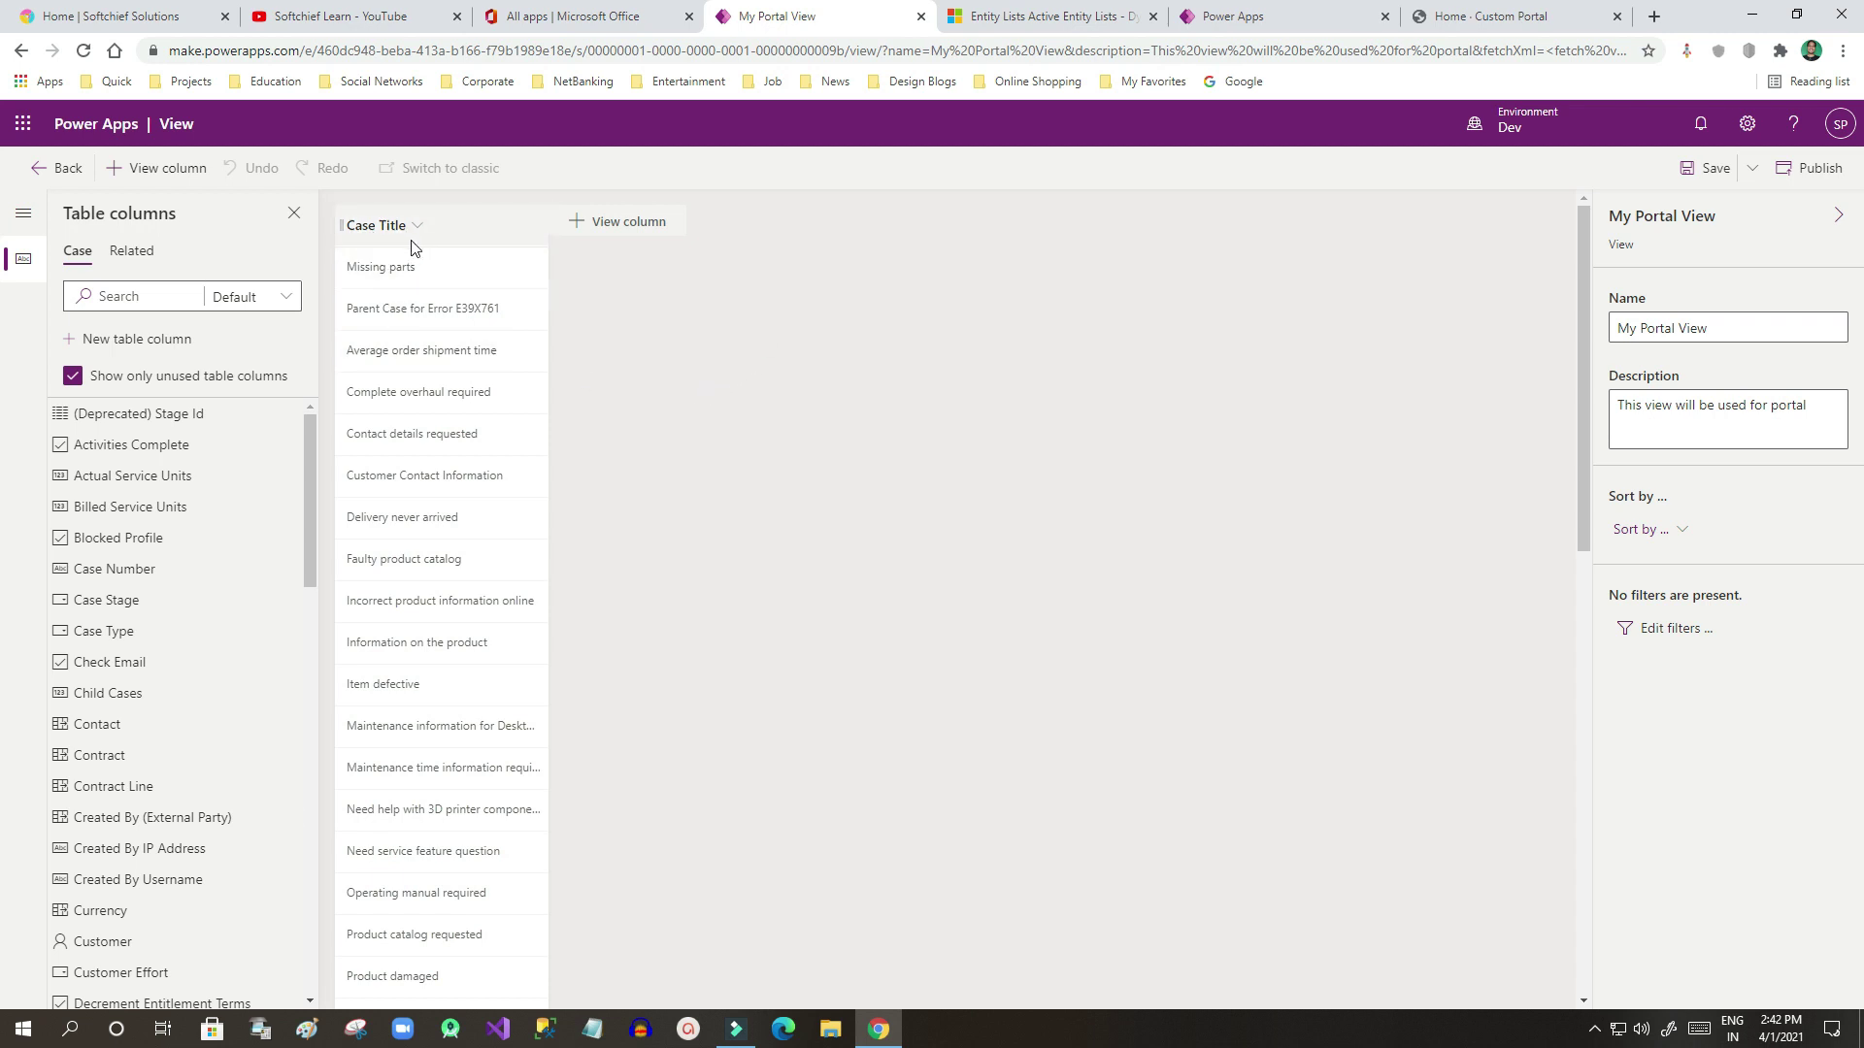
Add Case Number and Customer as the first columns of My Portal View.
{"action": "left_click", "coordinate": [146, 297]}
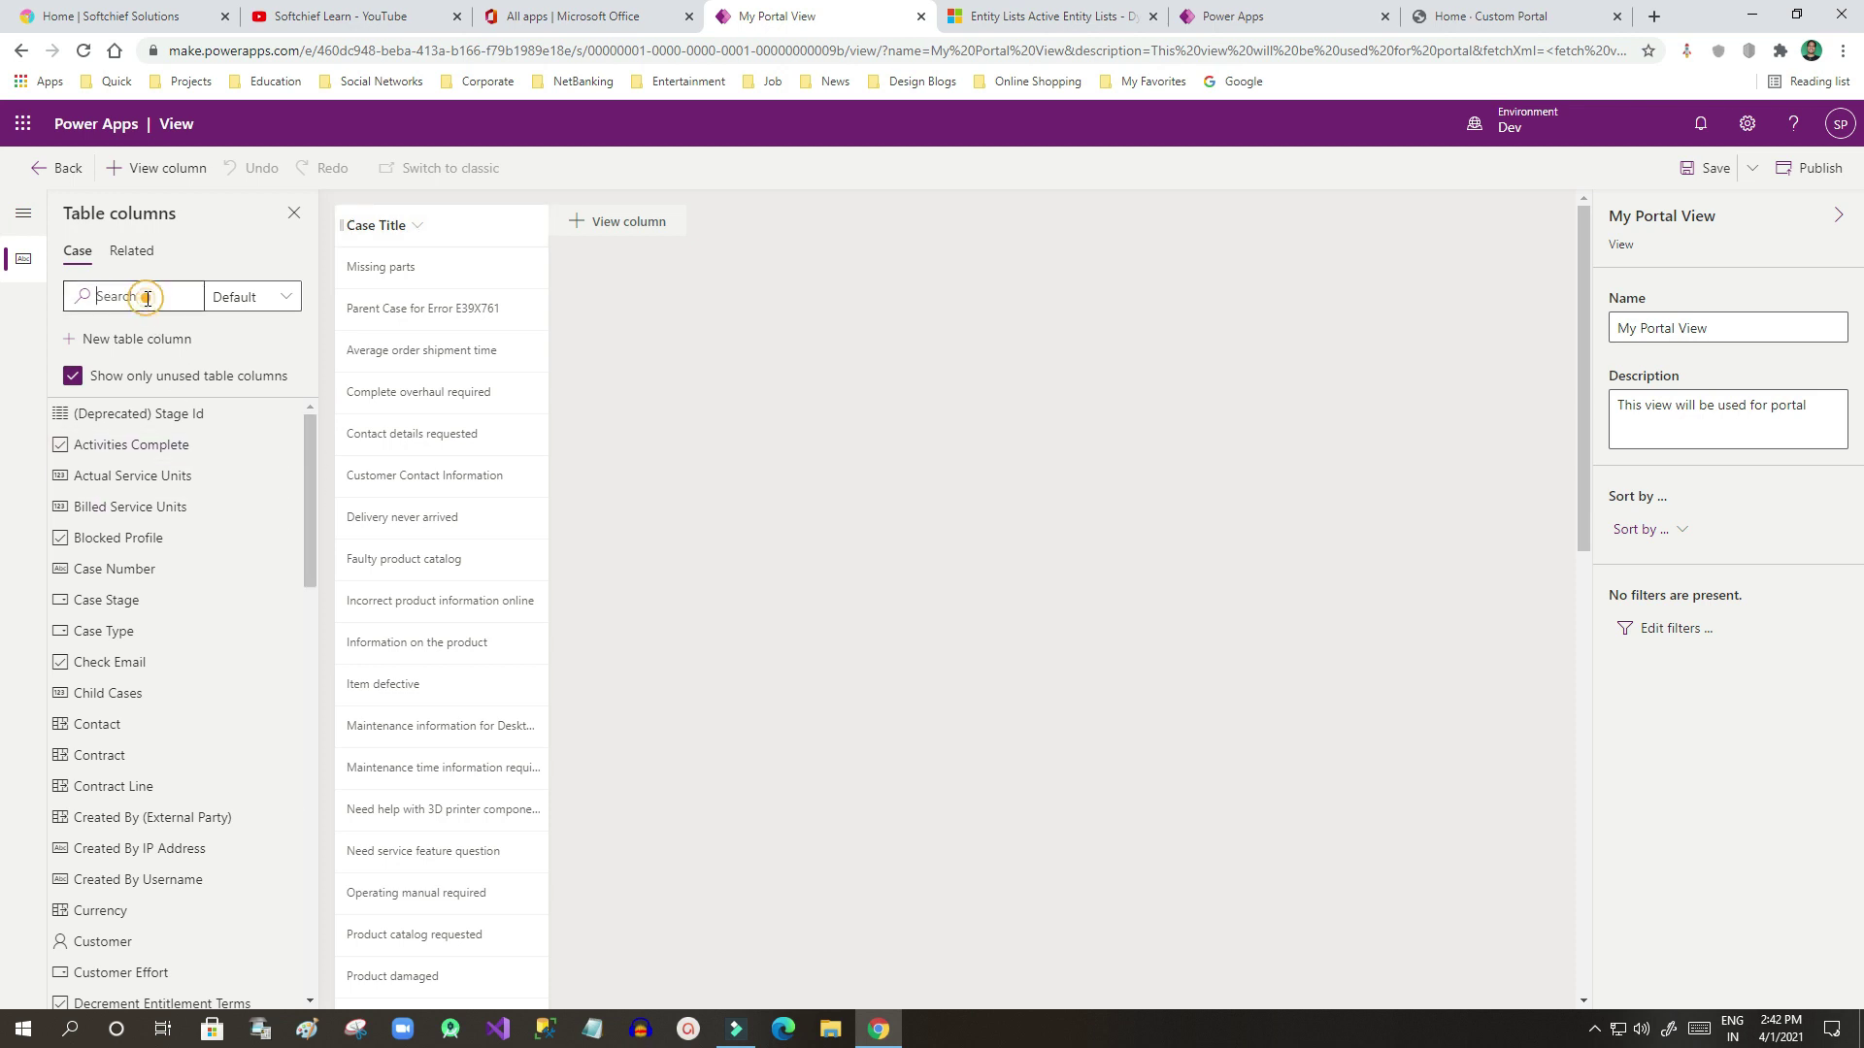
{"action": "type", "text": "case"}
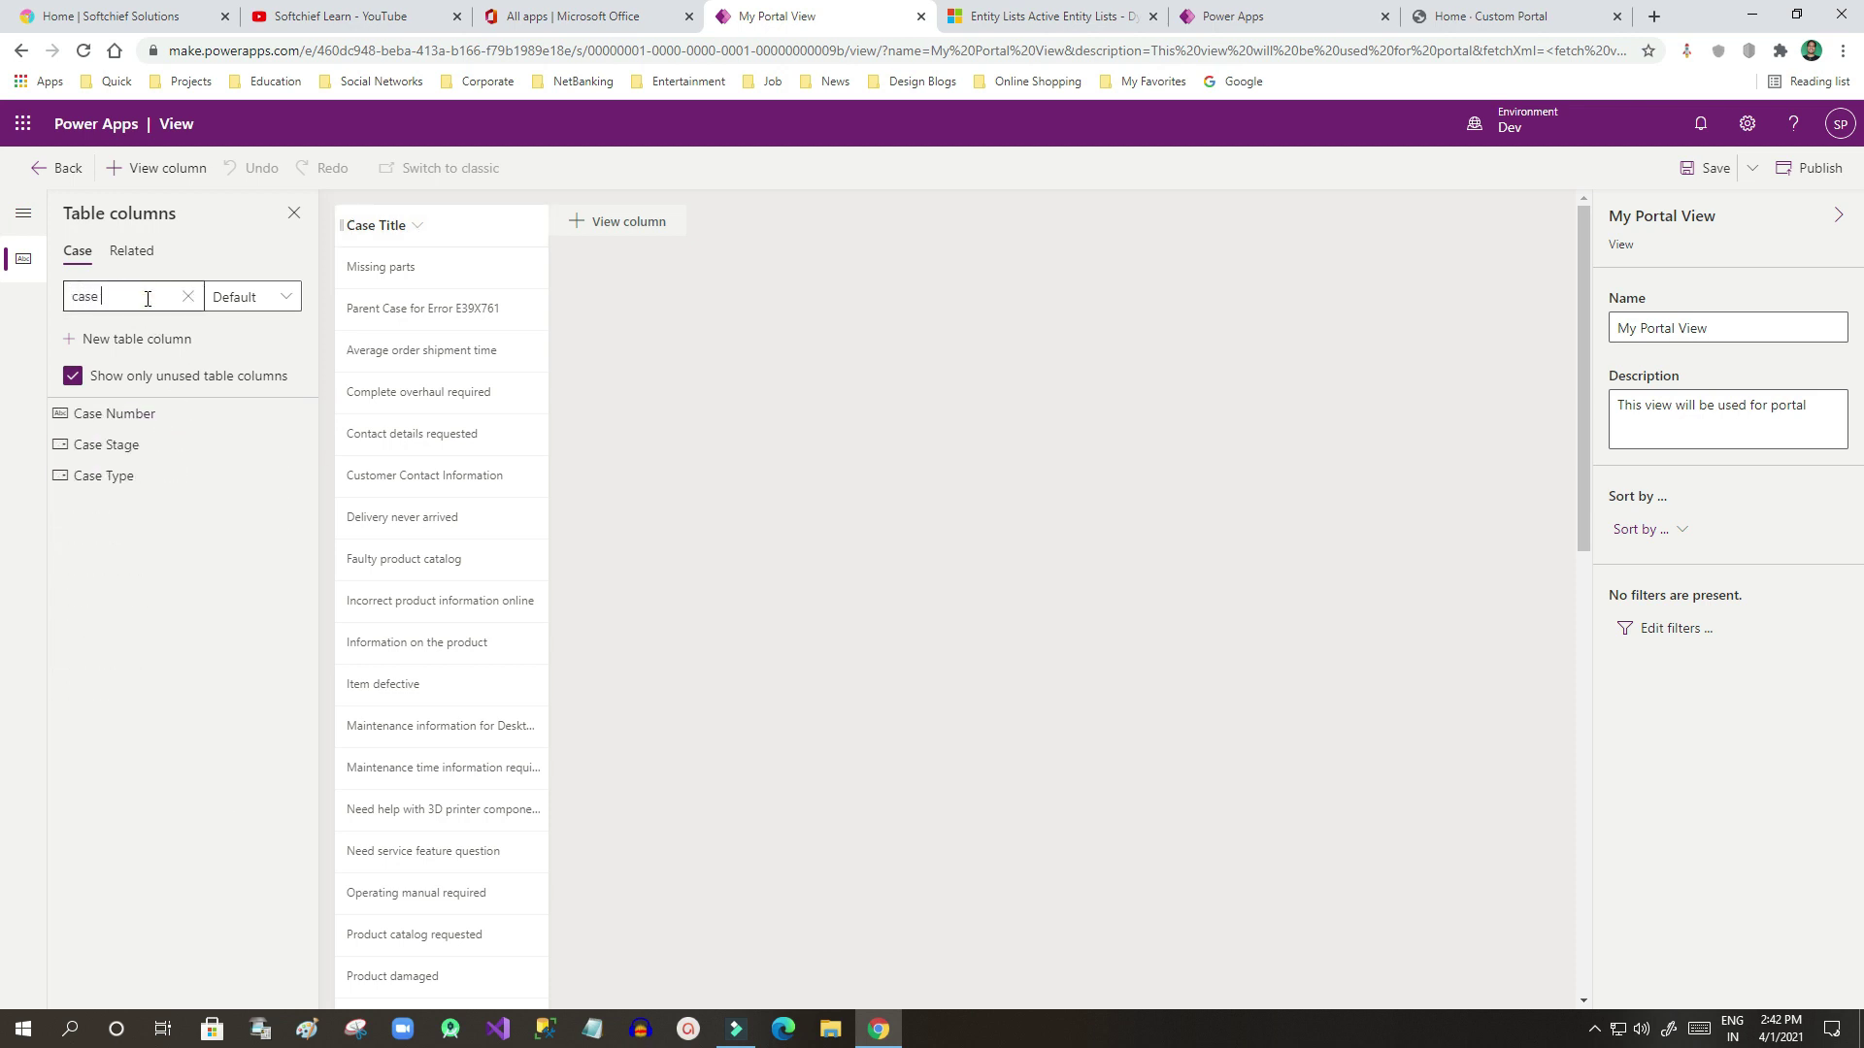
{"action": "left_click_drag", "start_coordinate": [79, 415], "coordinate": [525, 233]}
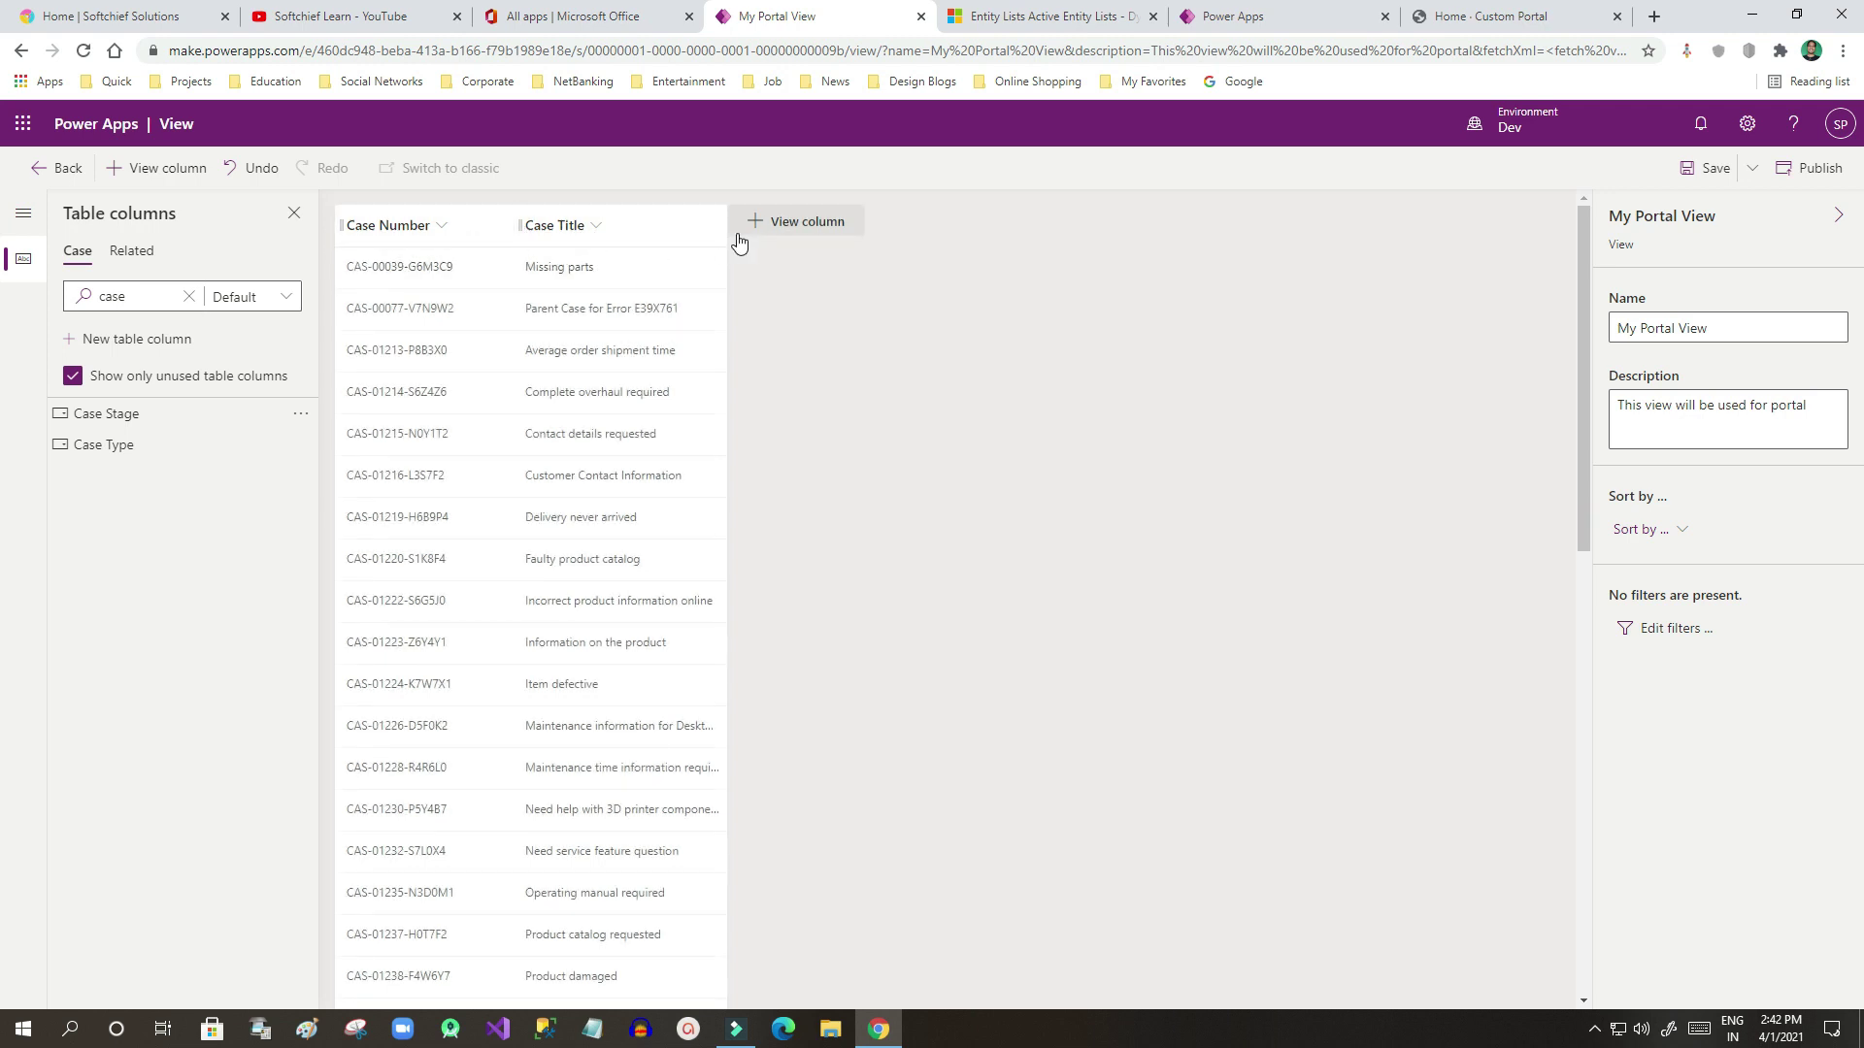
{"action": "left_click_drag", "start_coordinate": [115, 295], "coordinate": [76, 299]}
{"action": "type", "text": "custom"}
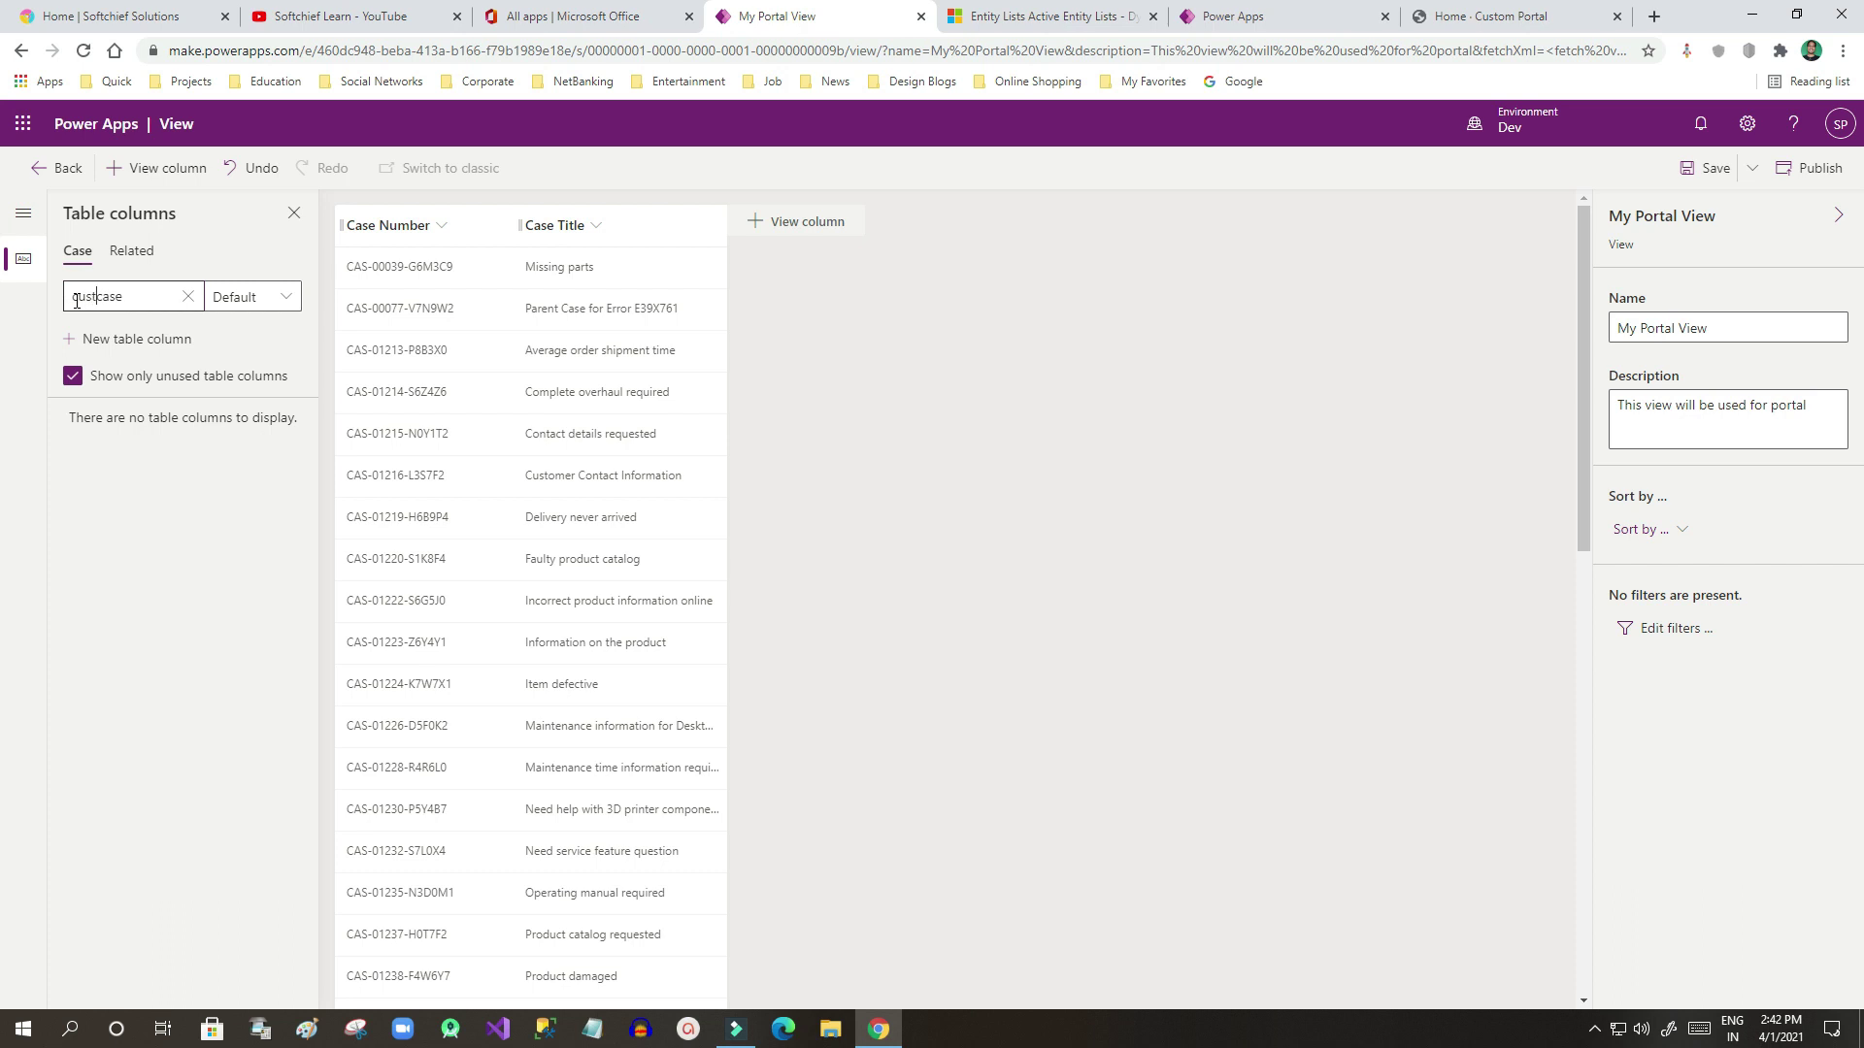
{"action": "type", "text": "er"}
{"action": "double_click", "coordinate": [146, 297]}
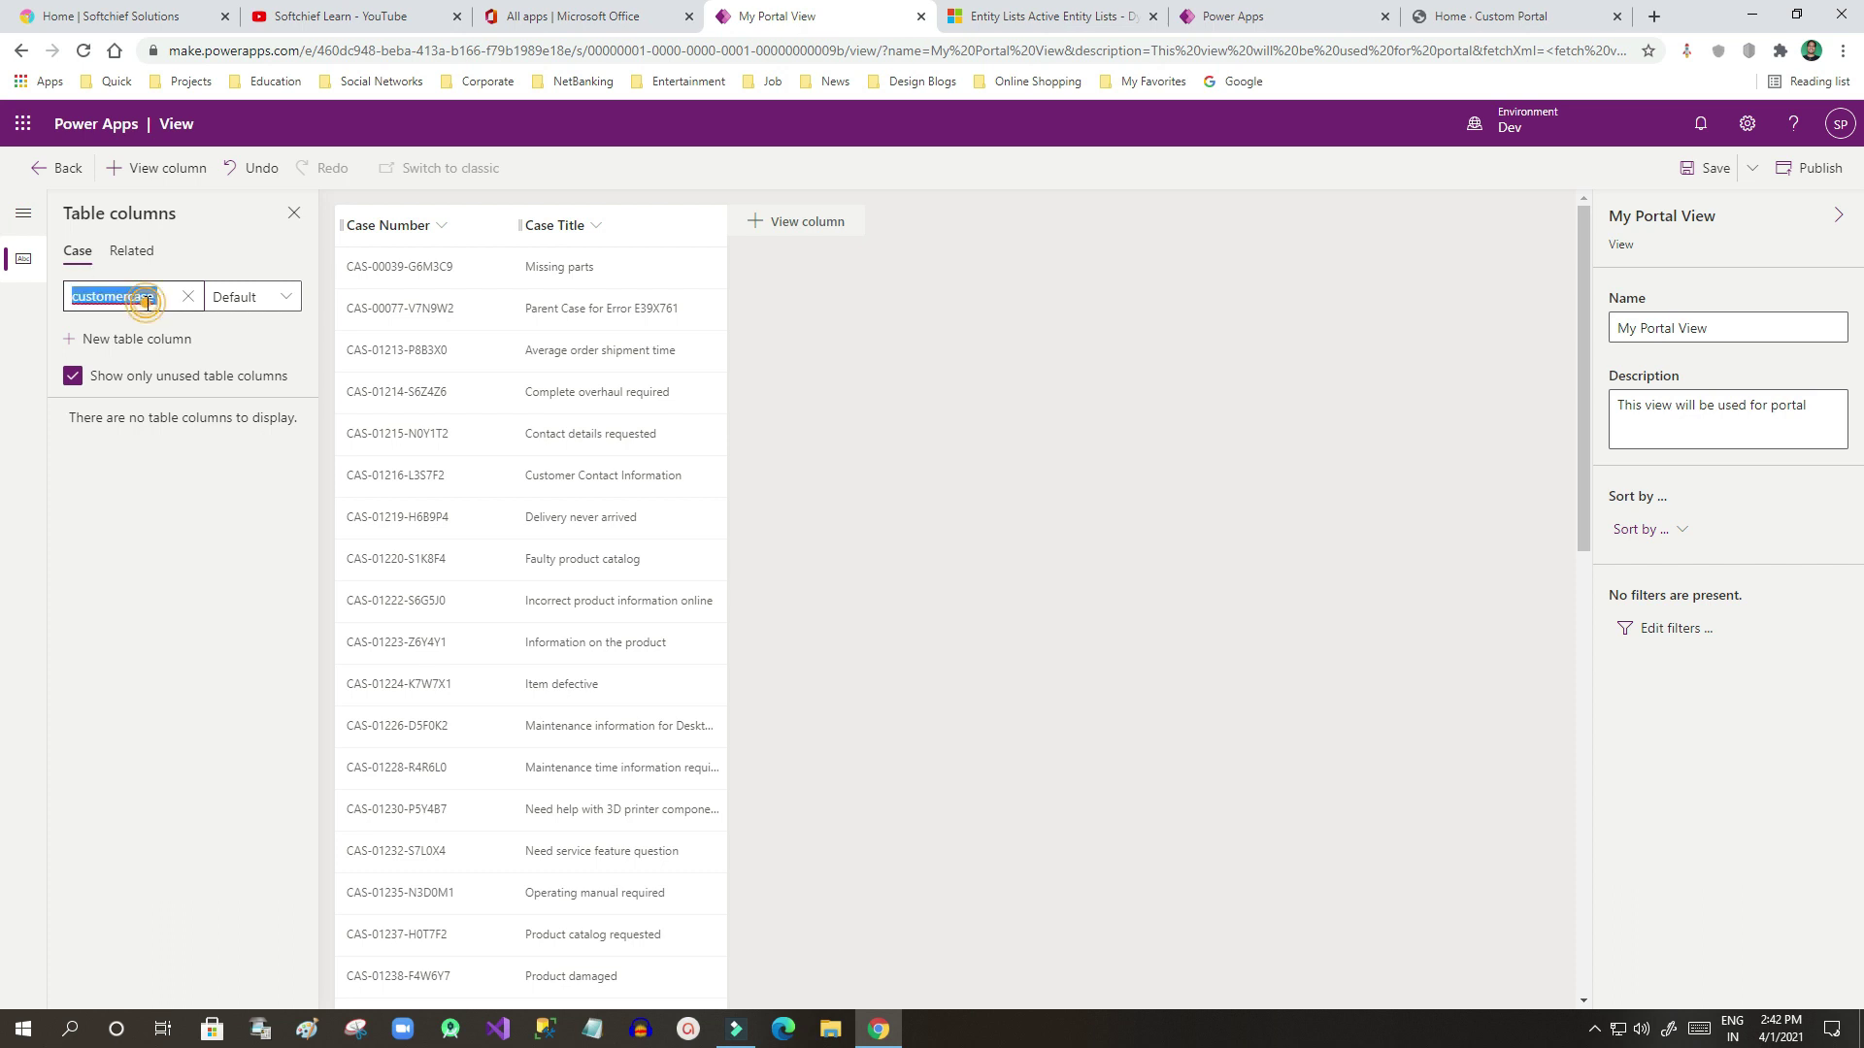
{"action": "type", "text": "custo"}
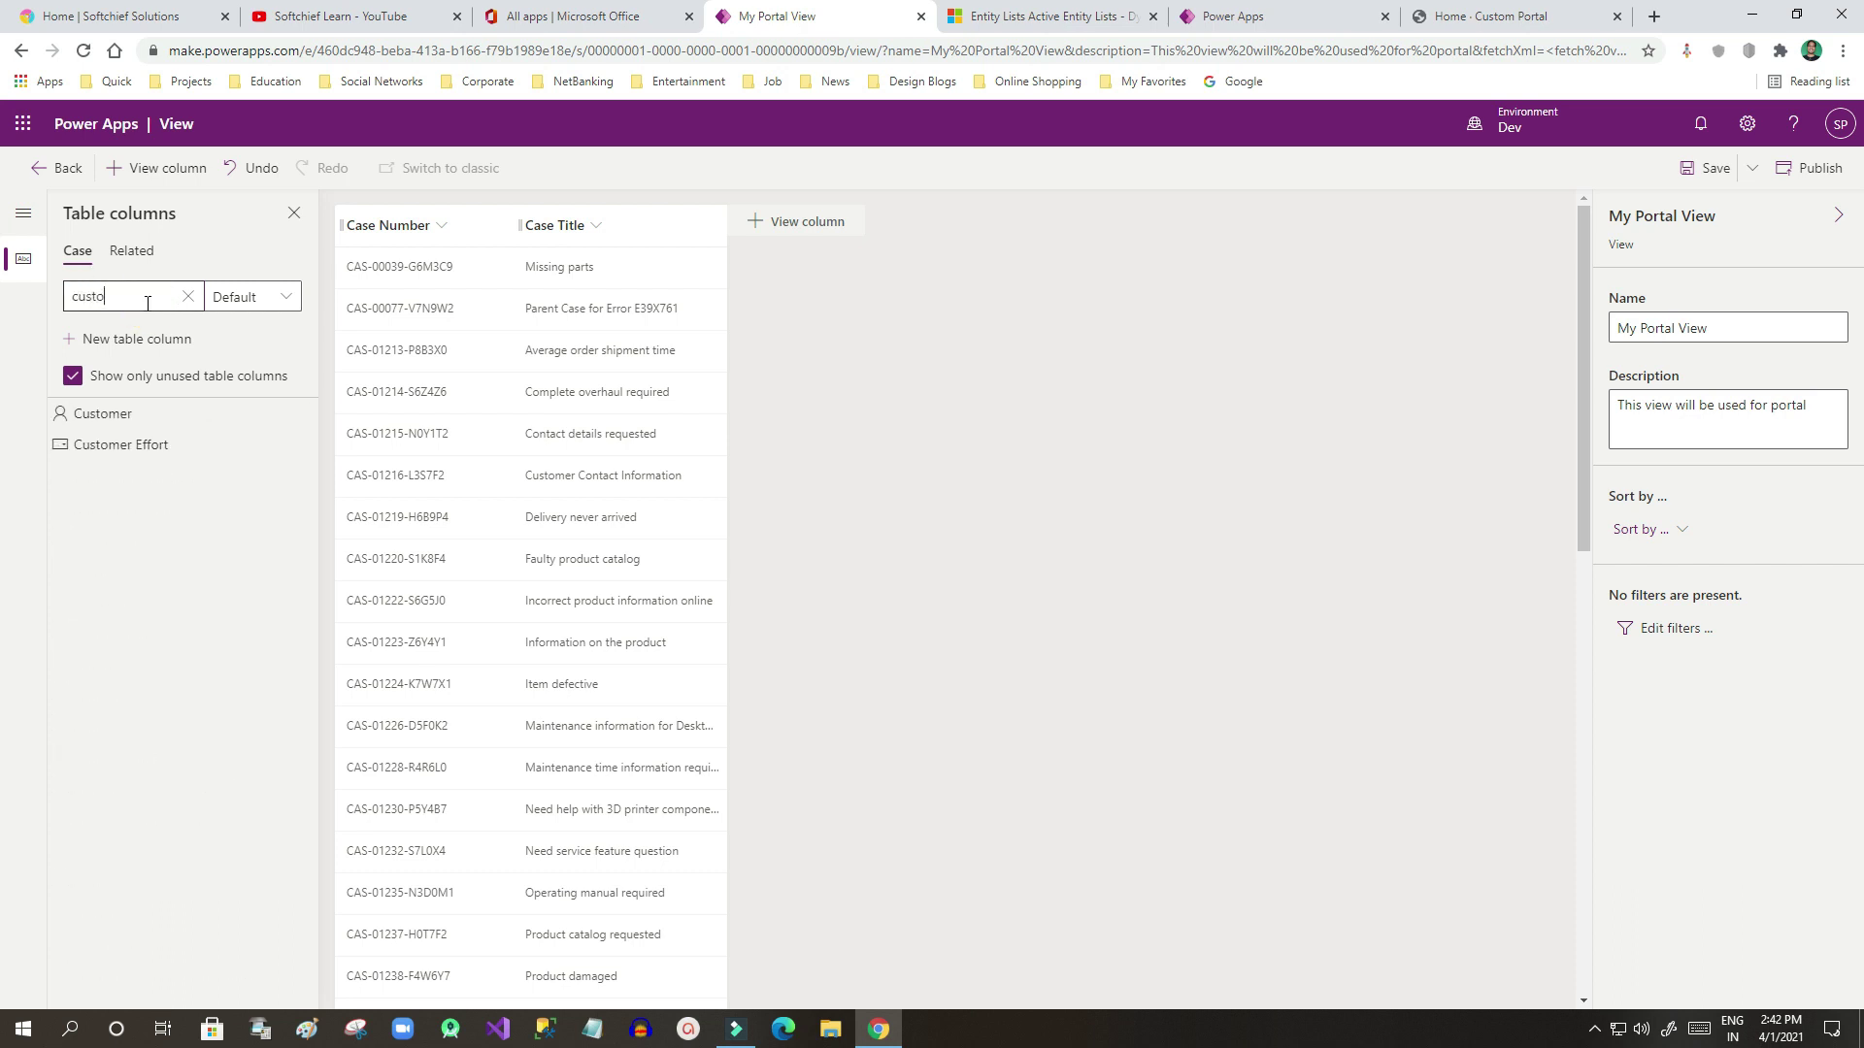
{"action": "left_click_drag", "start_coordinate": [84, 414], "coordinate": [522, 231]}
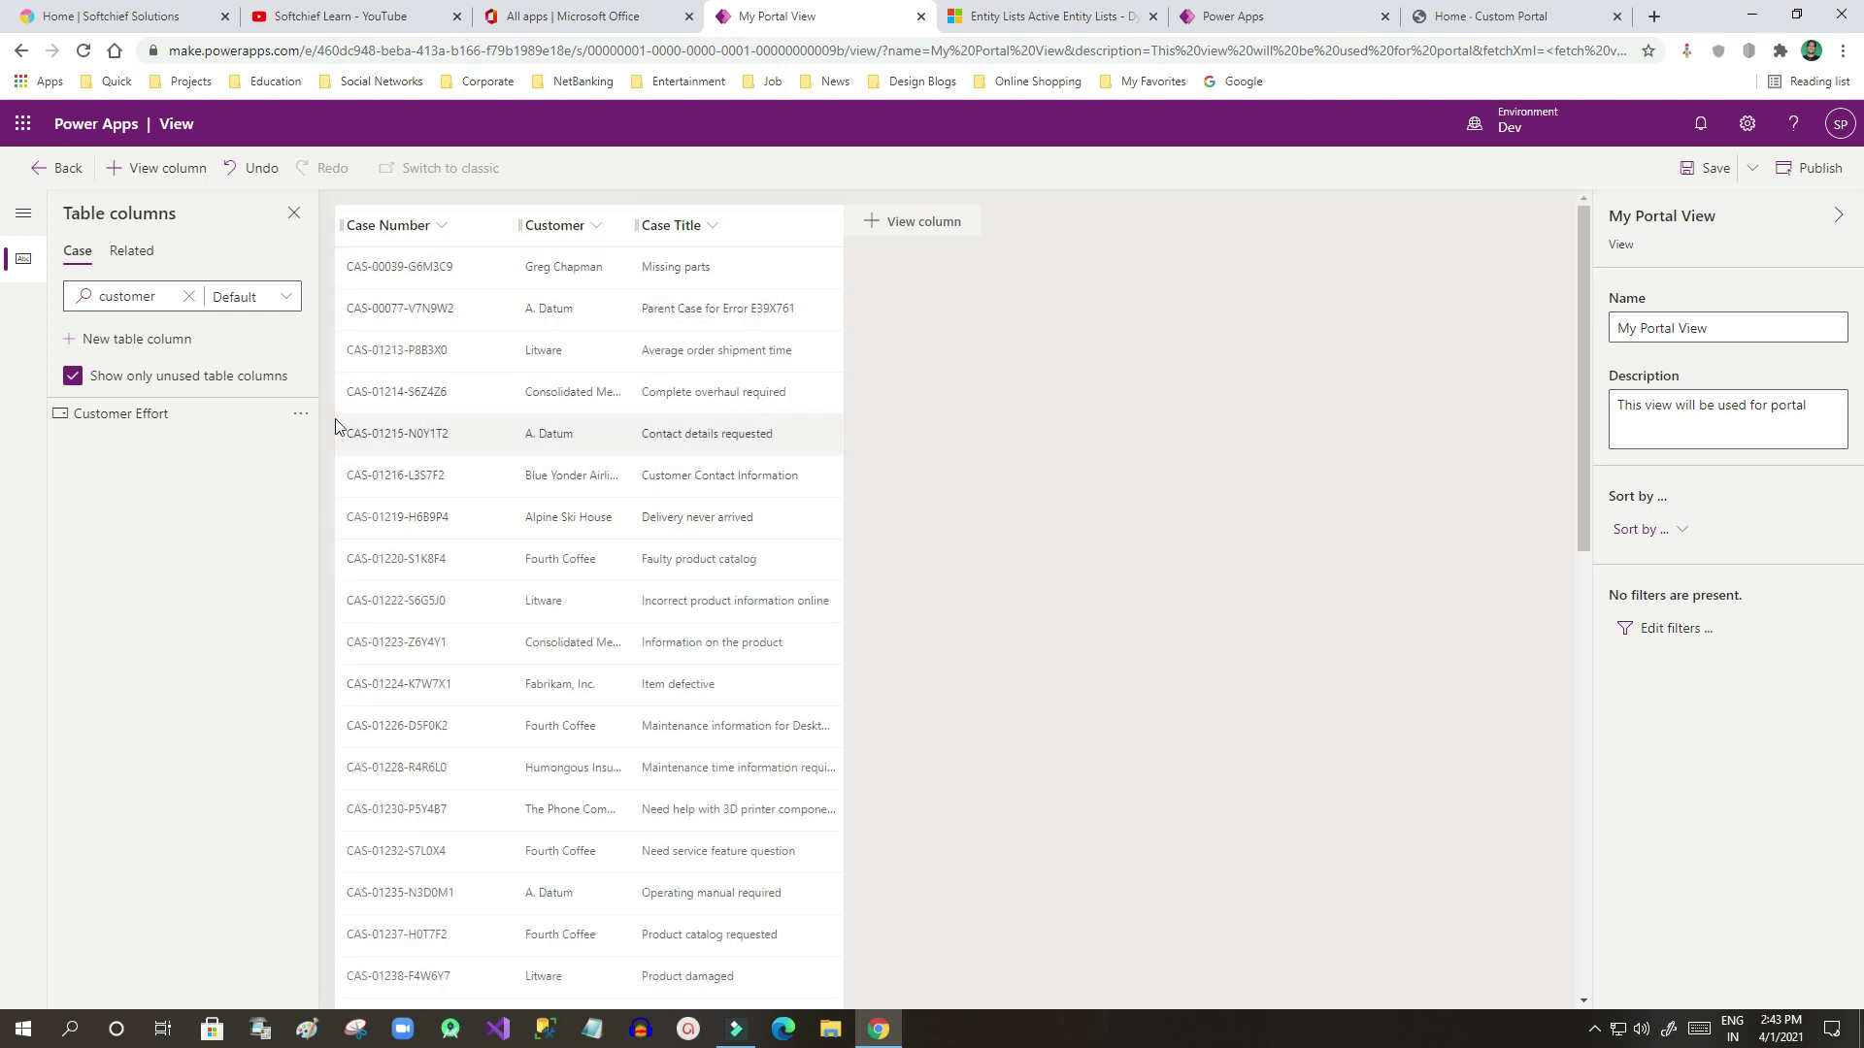
Add the Case Stage column after Case Title.
{"action": "double_click", "coordinate": [141, 297]}
{"action": "type", "text": "stat"}
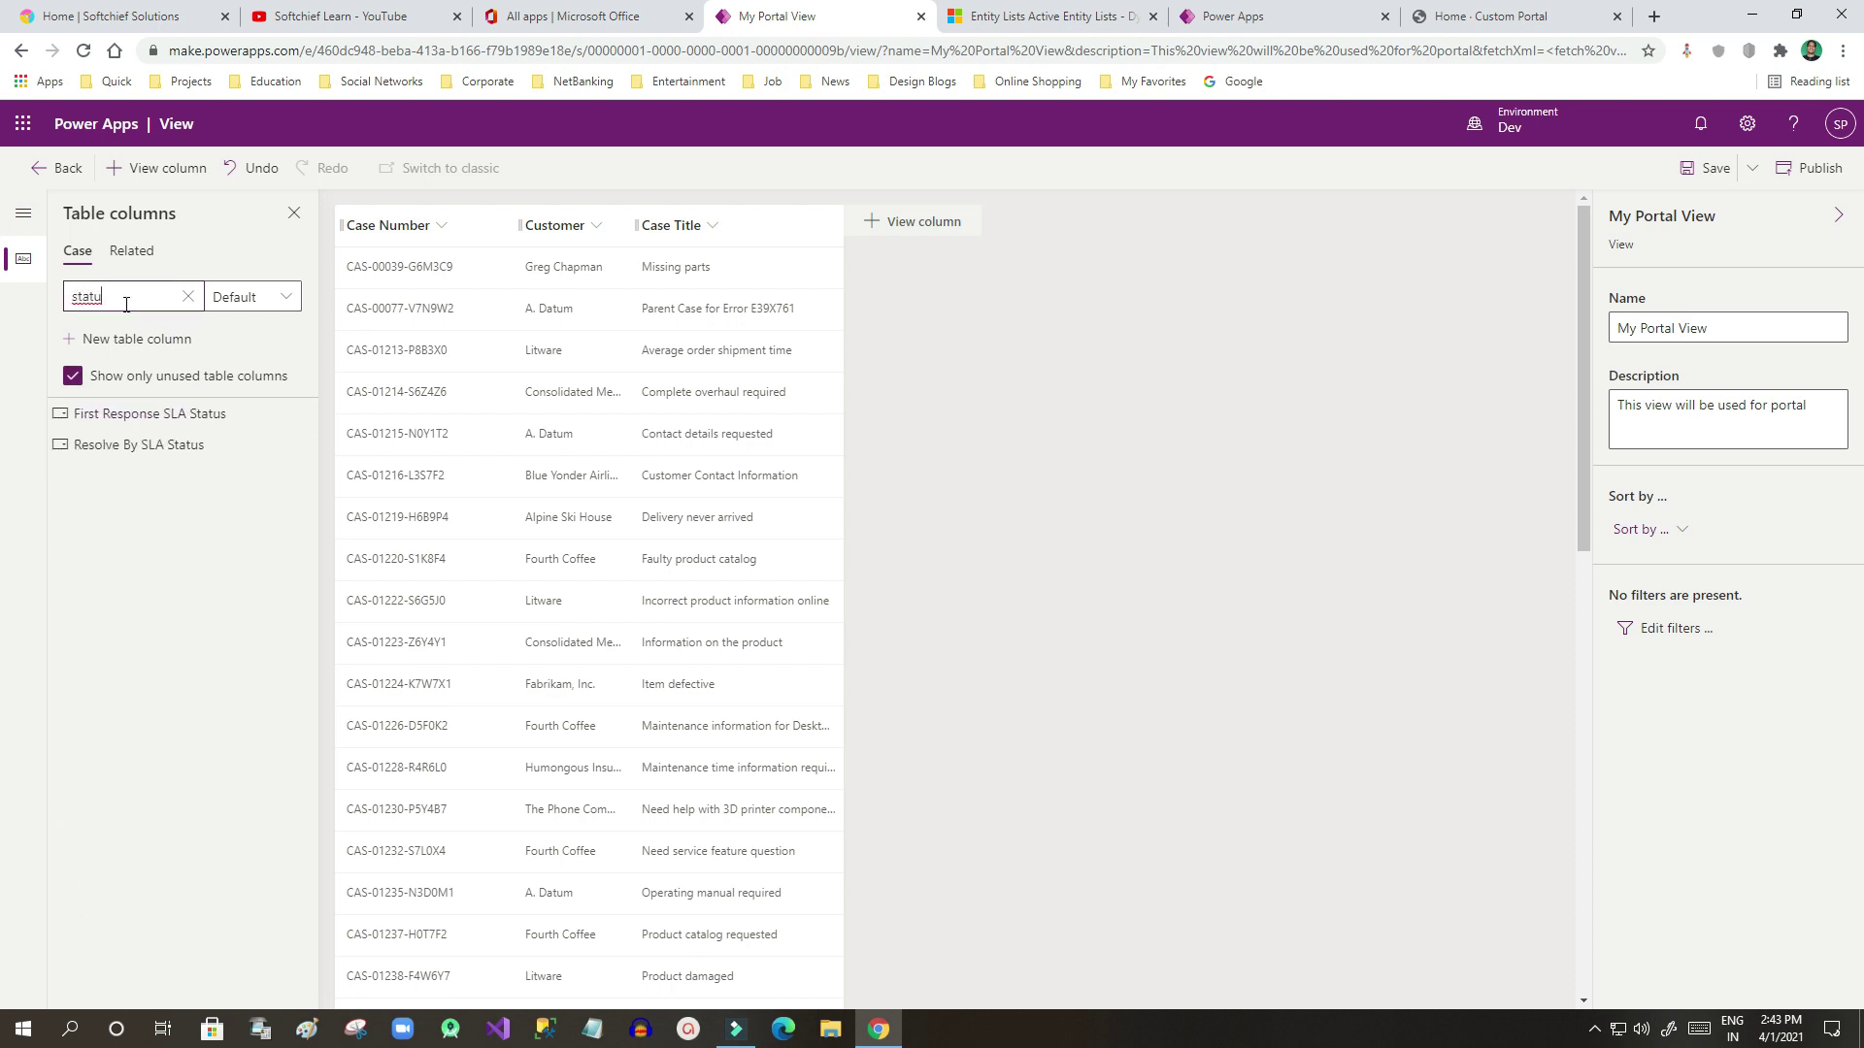
{"action": "key", "text": "BackSpace"}
{"action": "type", "text": "st"}
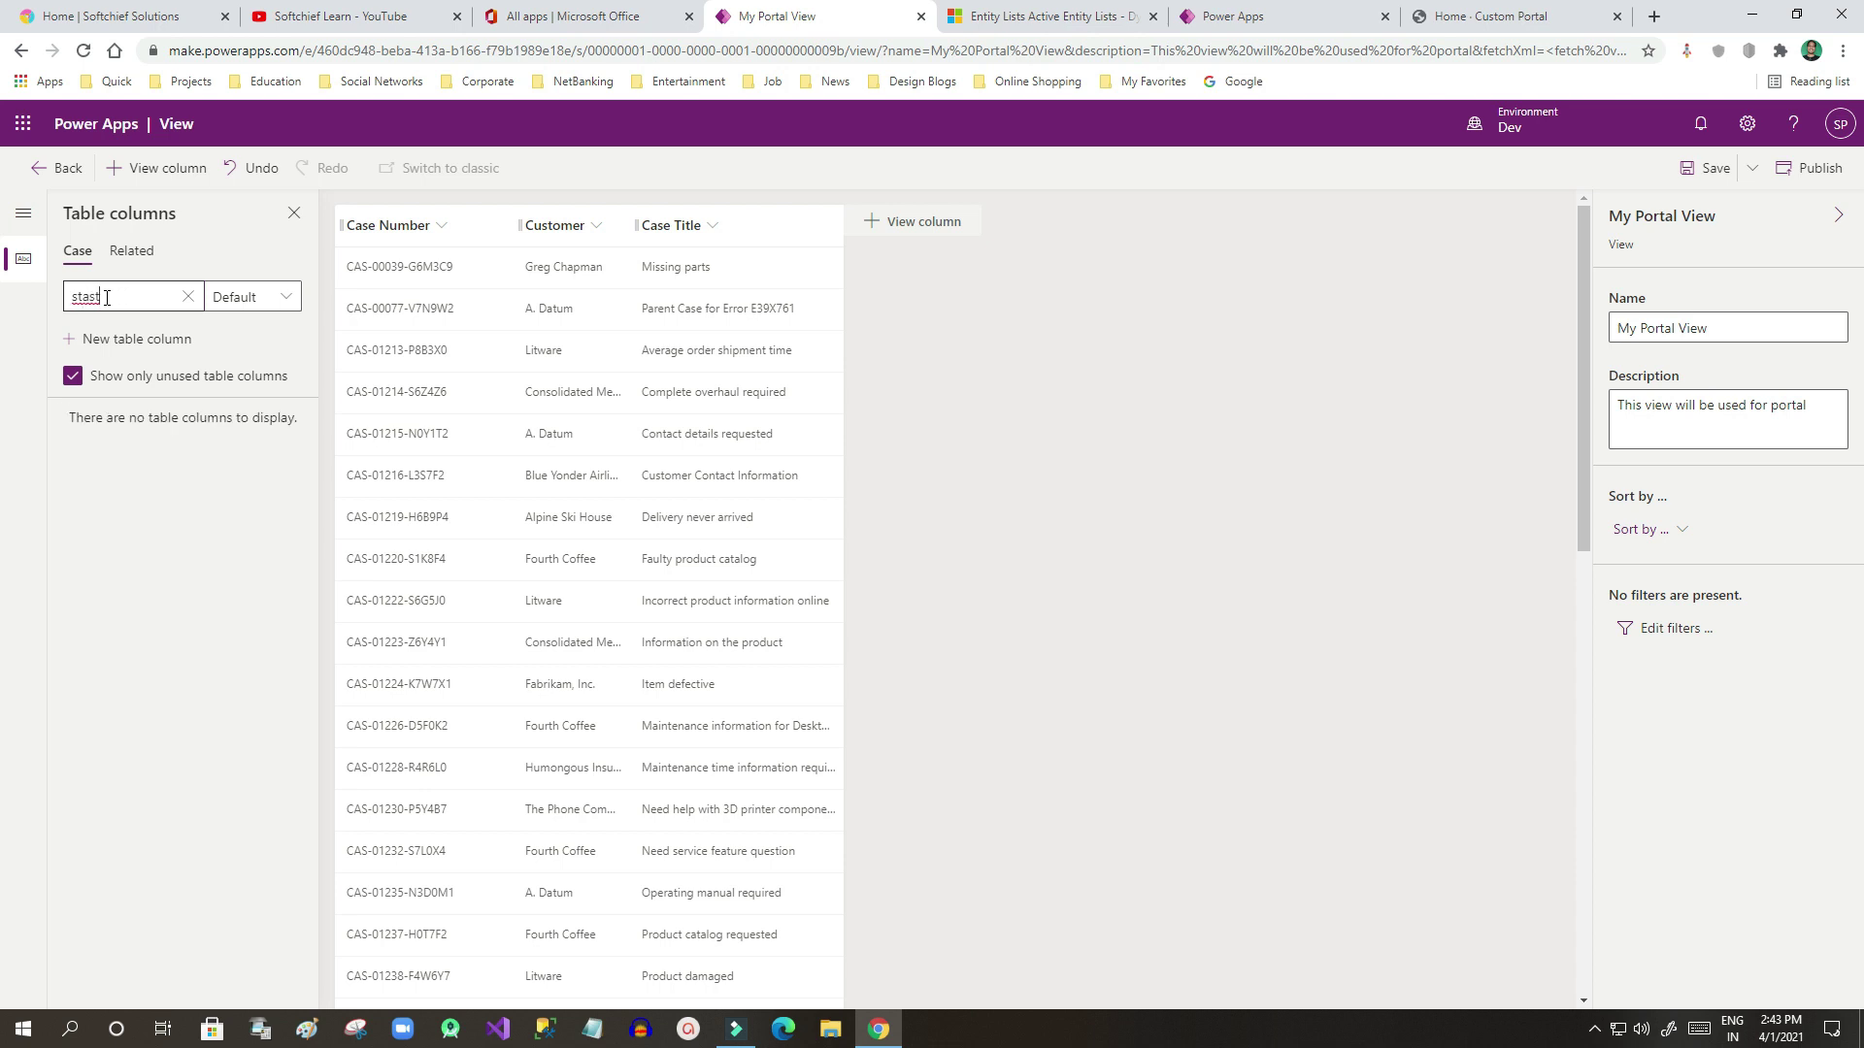
{"action": "key", "text": "BackSpace"}
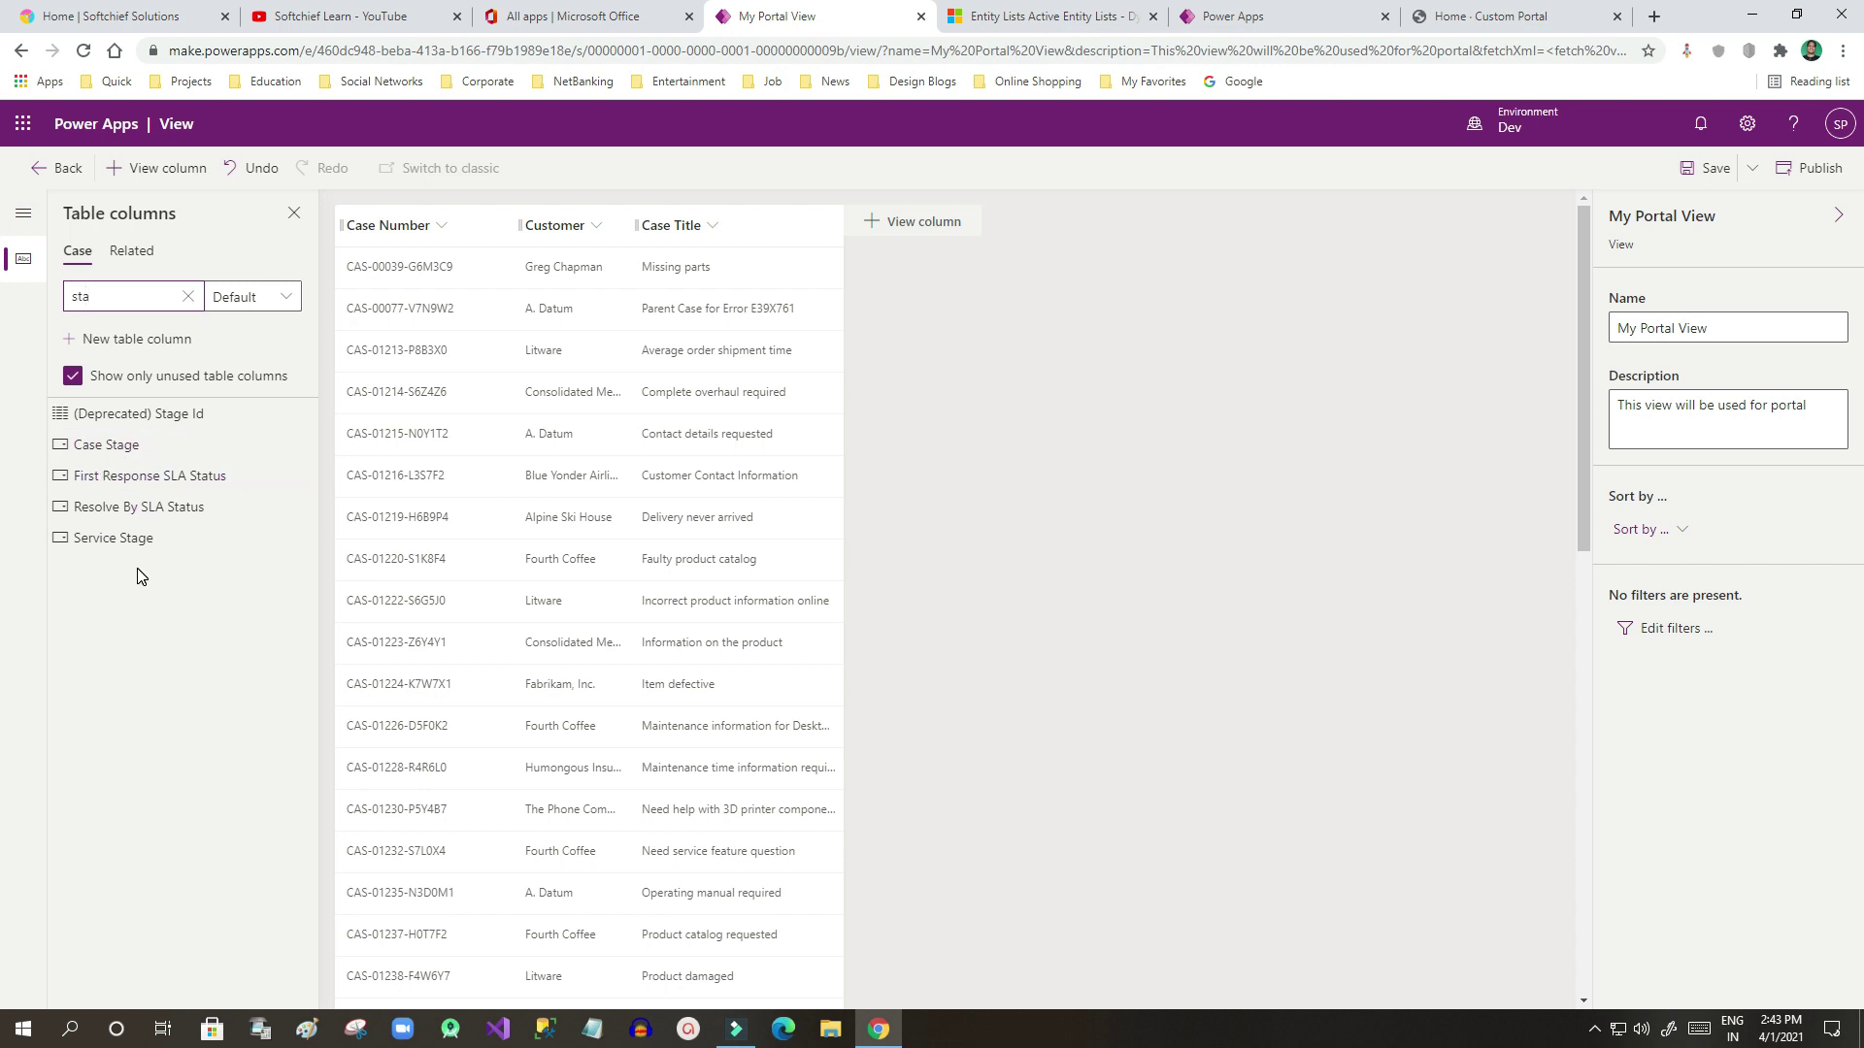
{"action": "double_click", "coordinate": [103, 298]}
{"action": "key", "text": "BackSpace"}
{"action": "left_click_drag", "start_coordinate": [306, 543], "coordinate": [307, 873]}
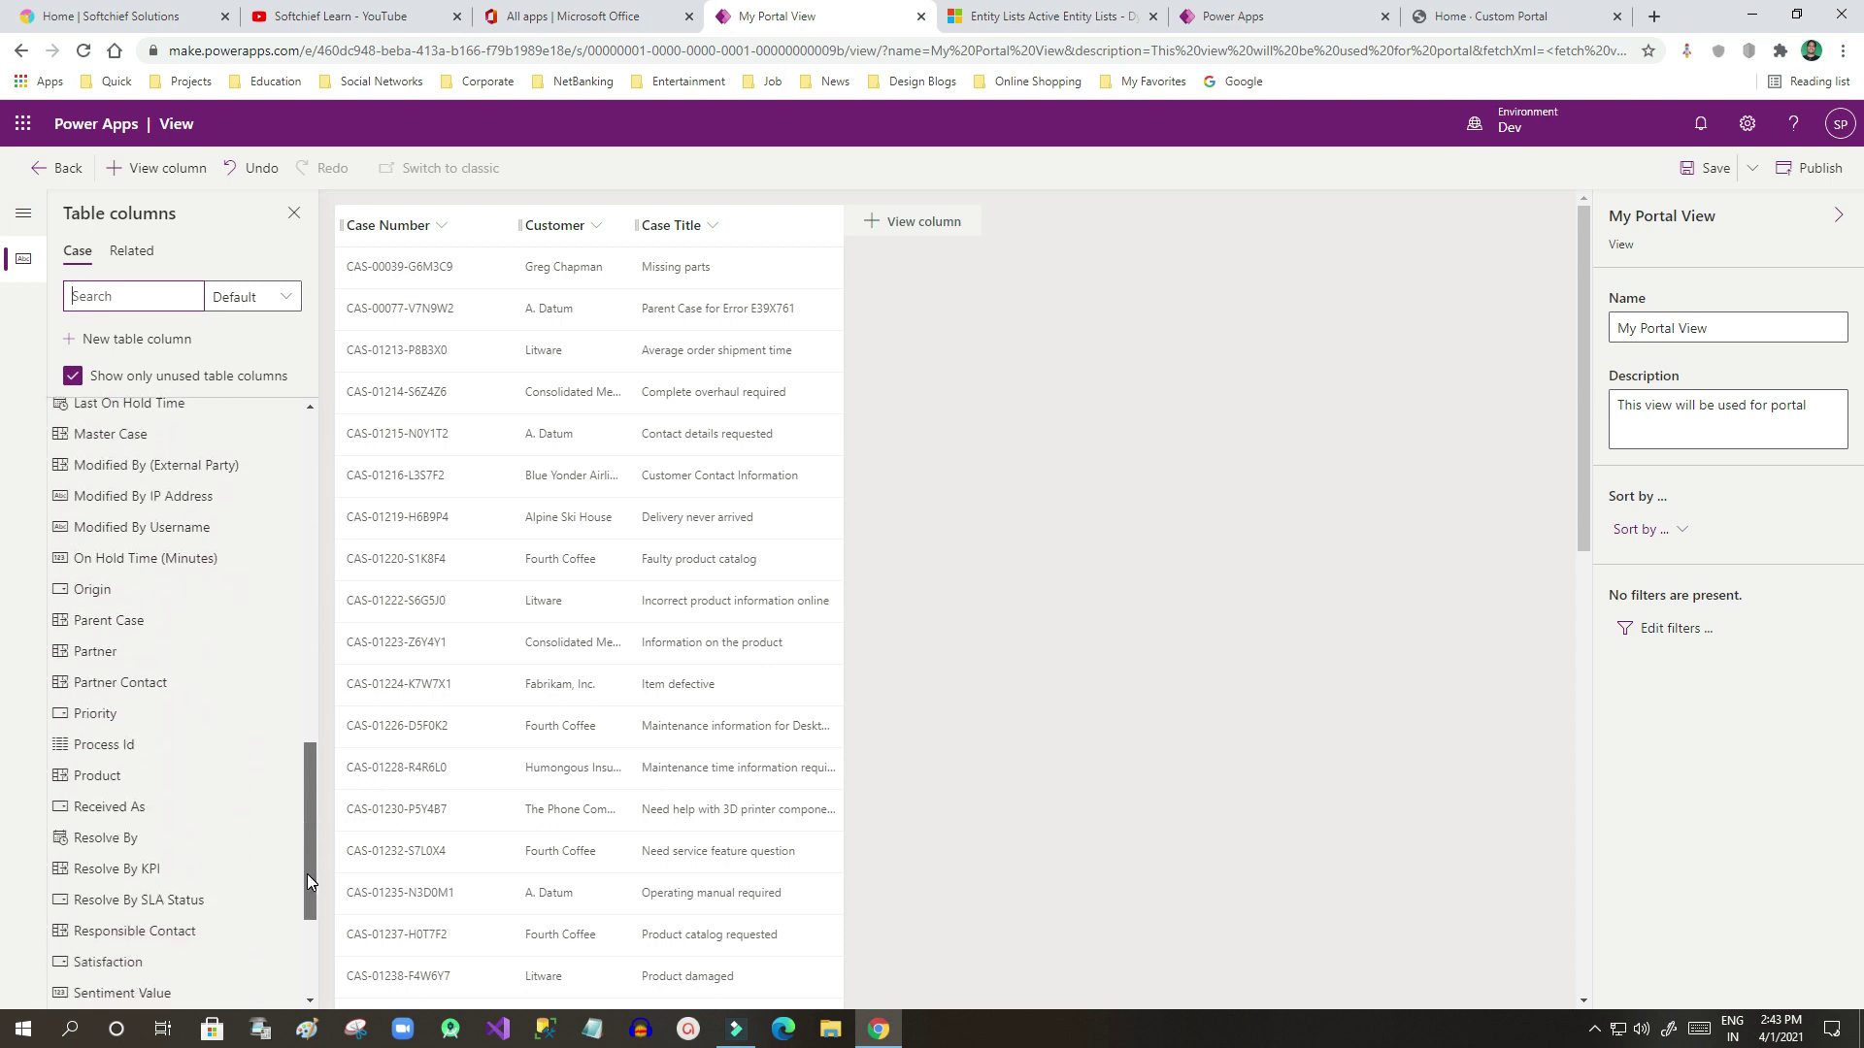
{"action": "left_click", "coordinate": [102, 298]}
{"action": "type", "text": "case"}
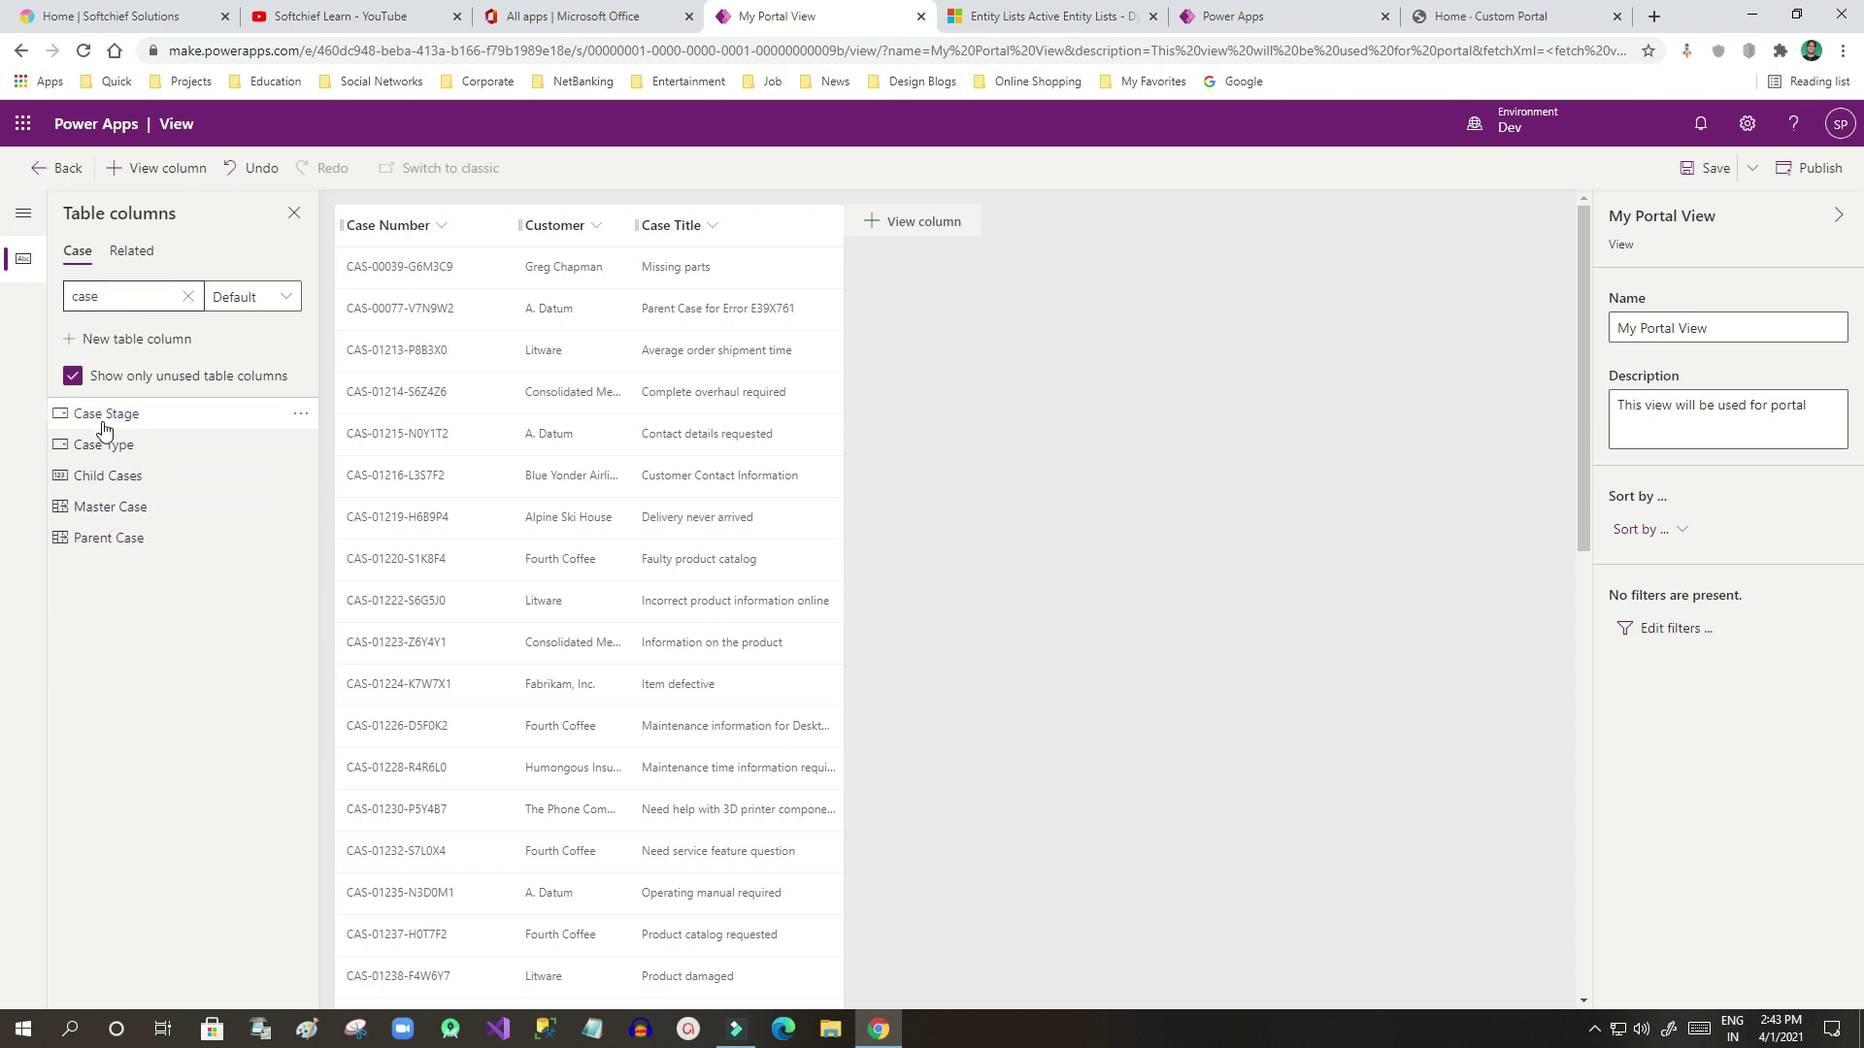
{"action": "left_click_drag", "start_coordinate": [74, 424], "coordinate": [839, 228]}
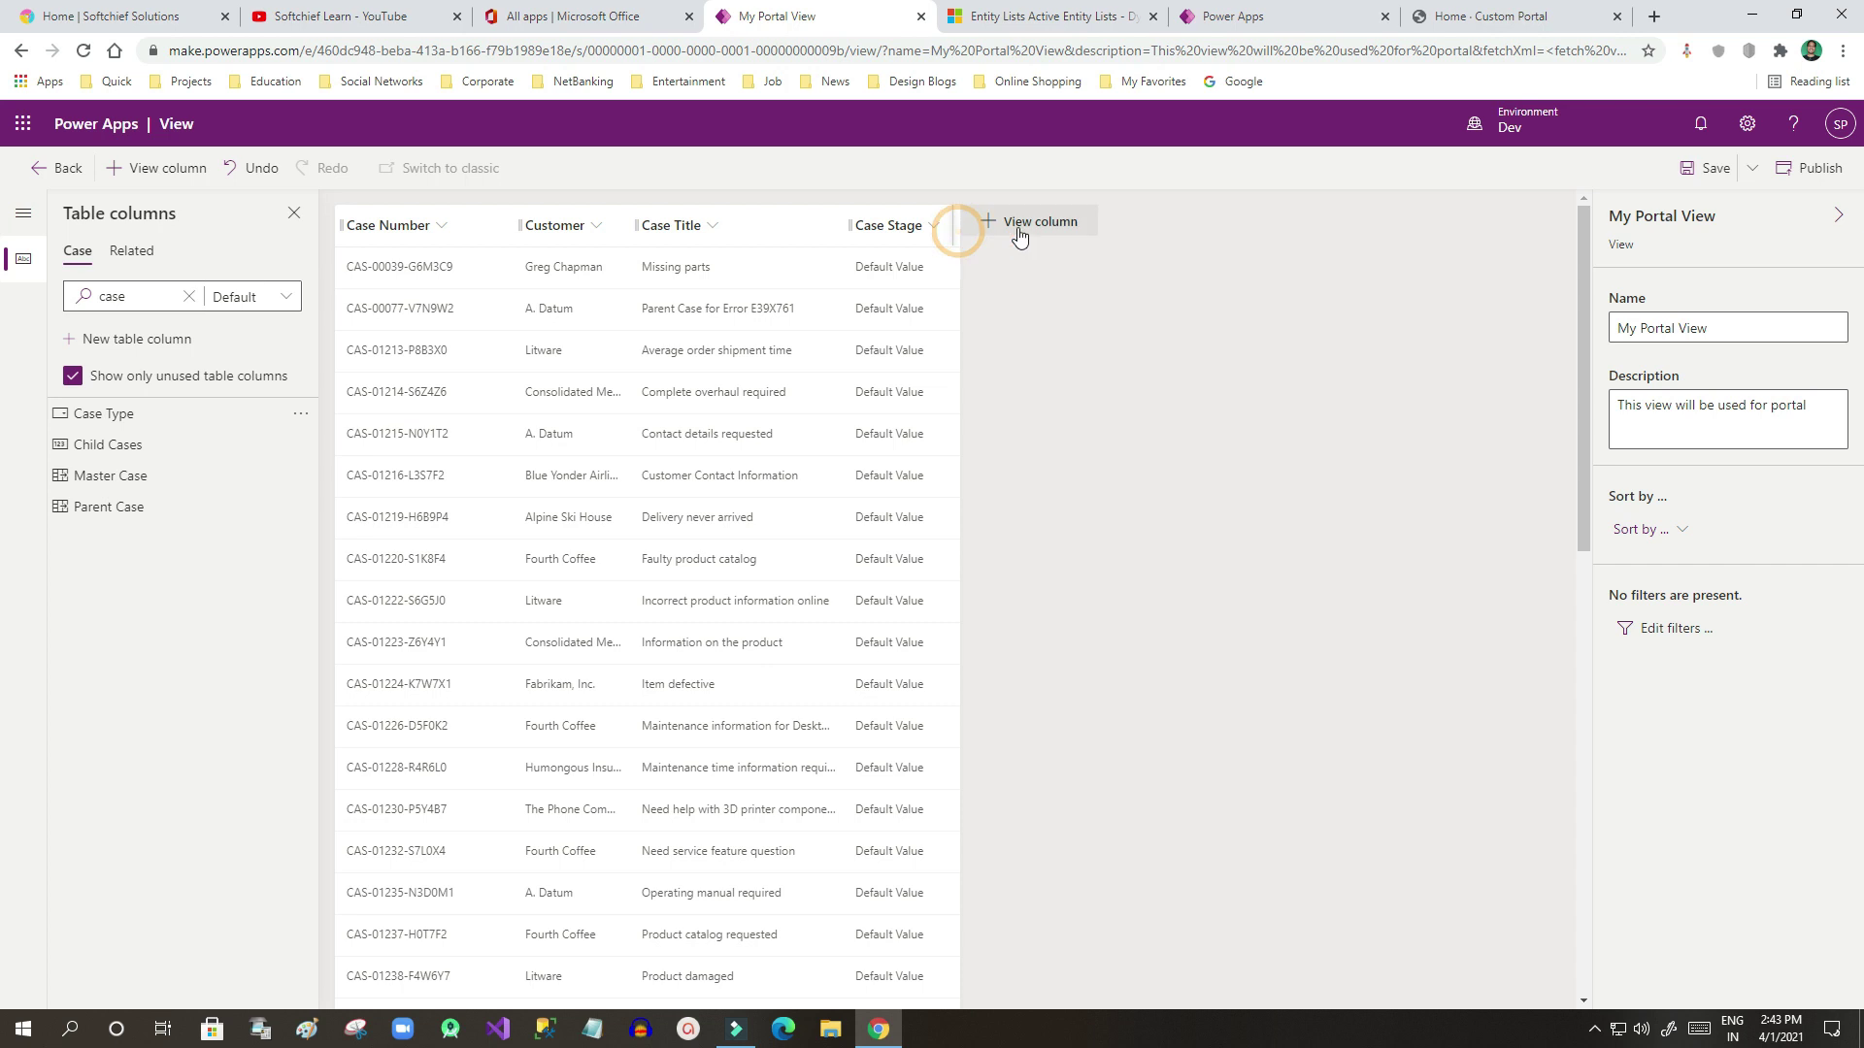
Remove the Case Stage column from My Portal View and clear the column search.
{"action": "scroll", "coordinate": [971, 321], "scroll_direction": "down", "scroll_amount": 1}
{"action": "scroll", "coordinate": [965, 398], "scroll_direction": "up", "scroll_amount": 2}
{"action": "left_click", "coordinate": [907, 233]}
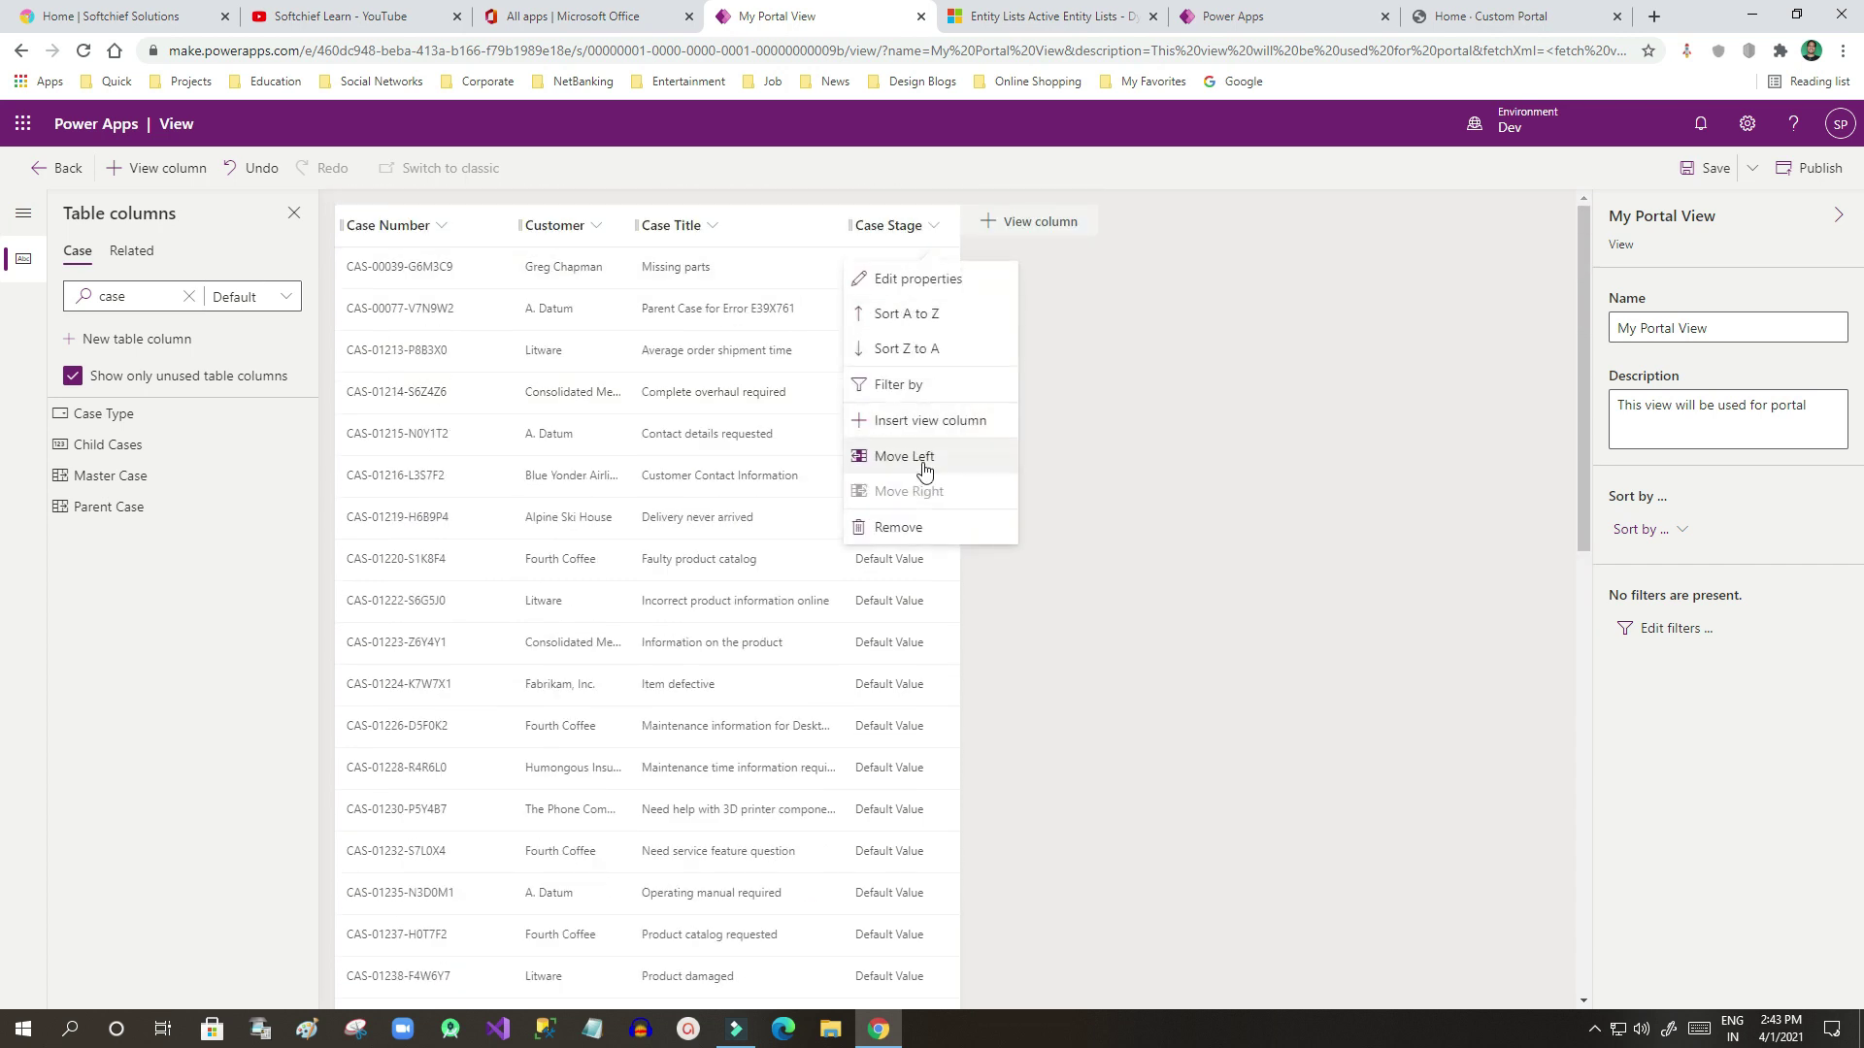
{"action": "left_click", "coordinate": [895, 528]}
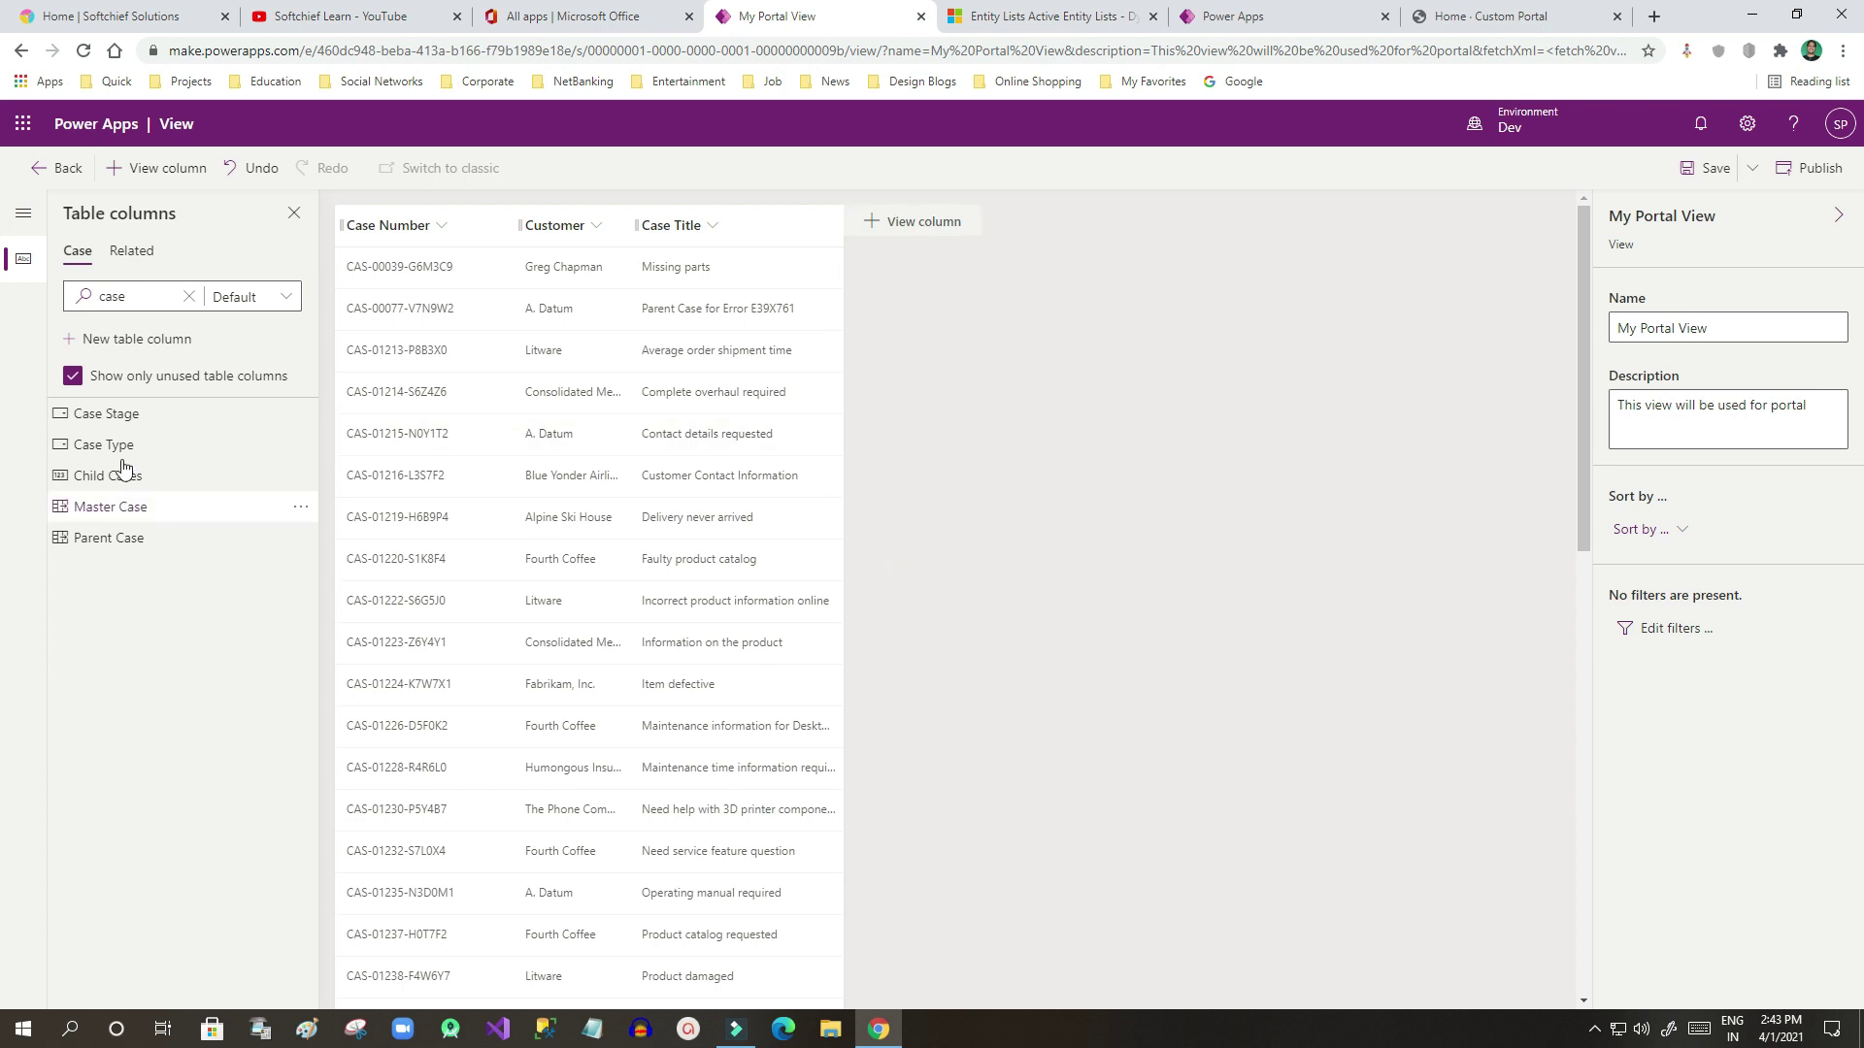
{"action": "left_click", "coordinate": [135, 295]}
{"action": "left_click_drag", "start_coordinate": [70, 296], "coordinate": [194, 297]}
{"action": "key", "text": "BackSpace"}
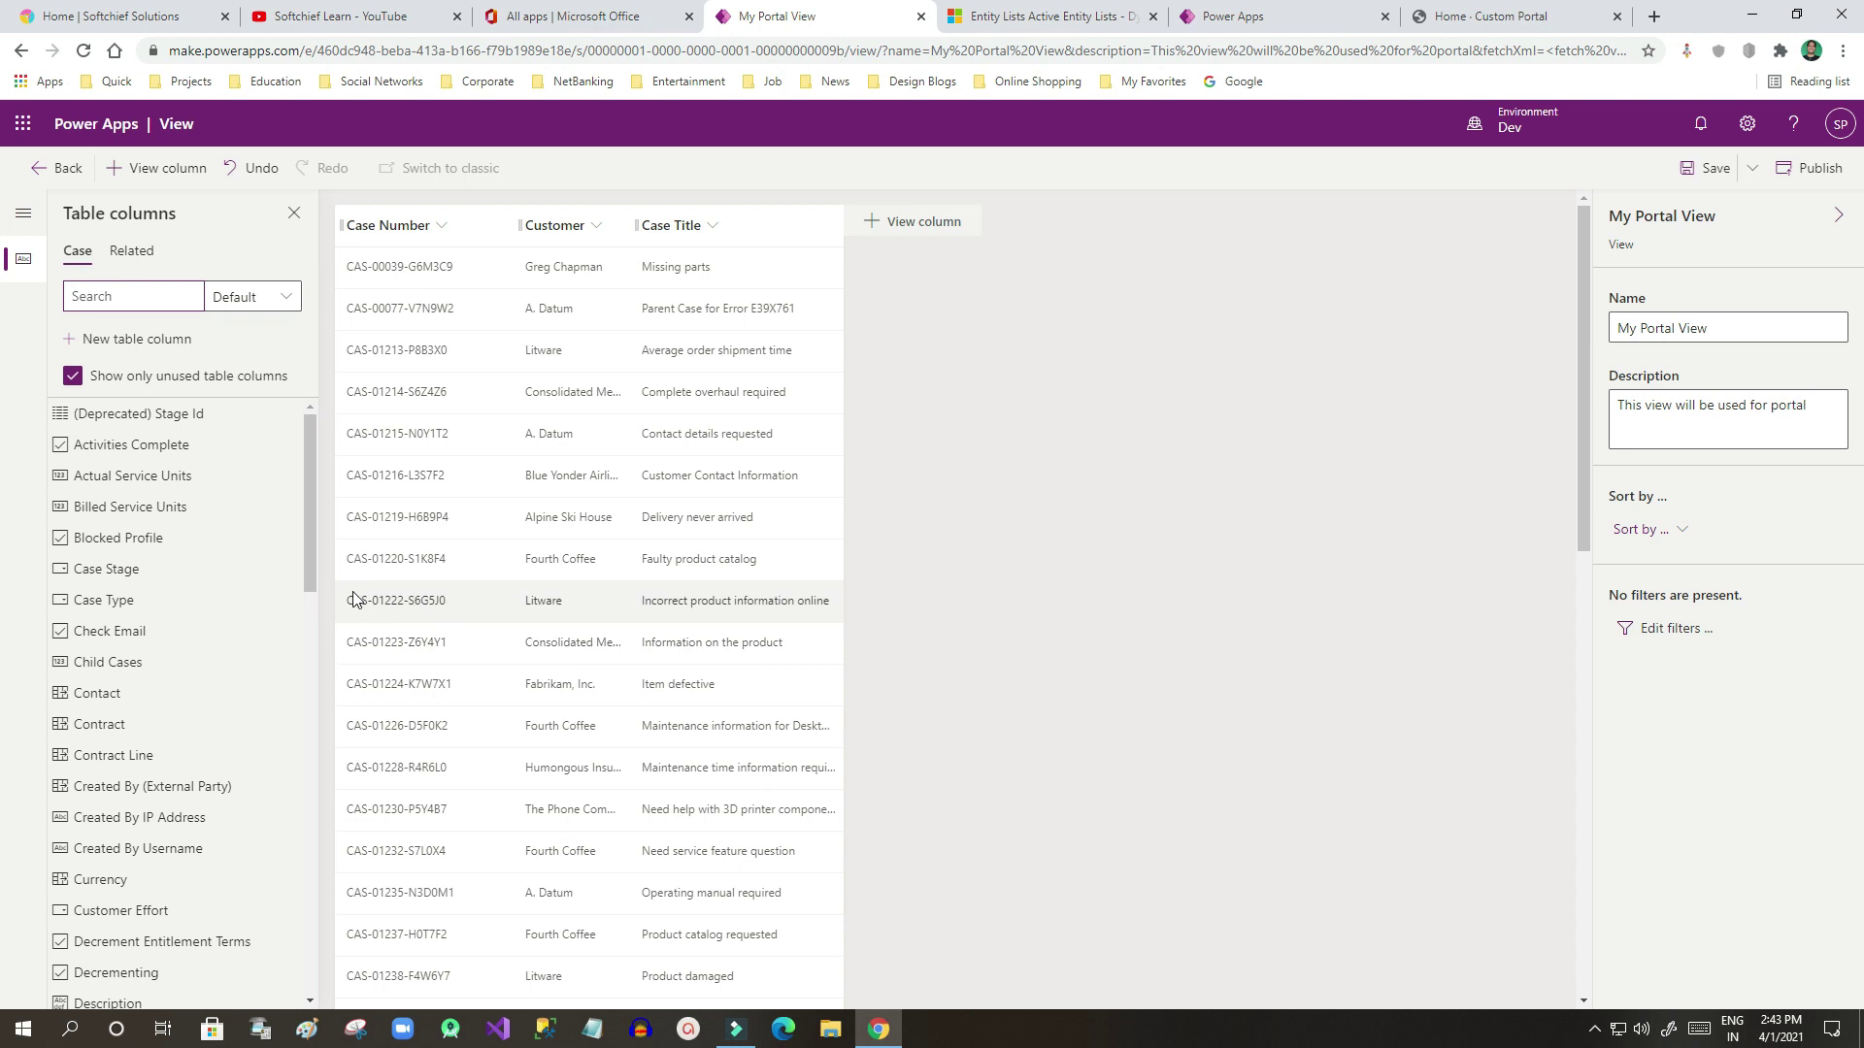
List all columns, add Status after Case Title, and save the view.
{"action": "left_click_drag", "start_coordinate": [309, 558], "coordinate": [309, 617]}
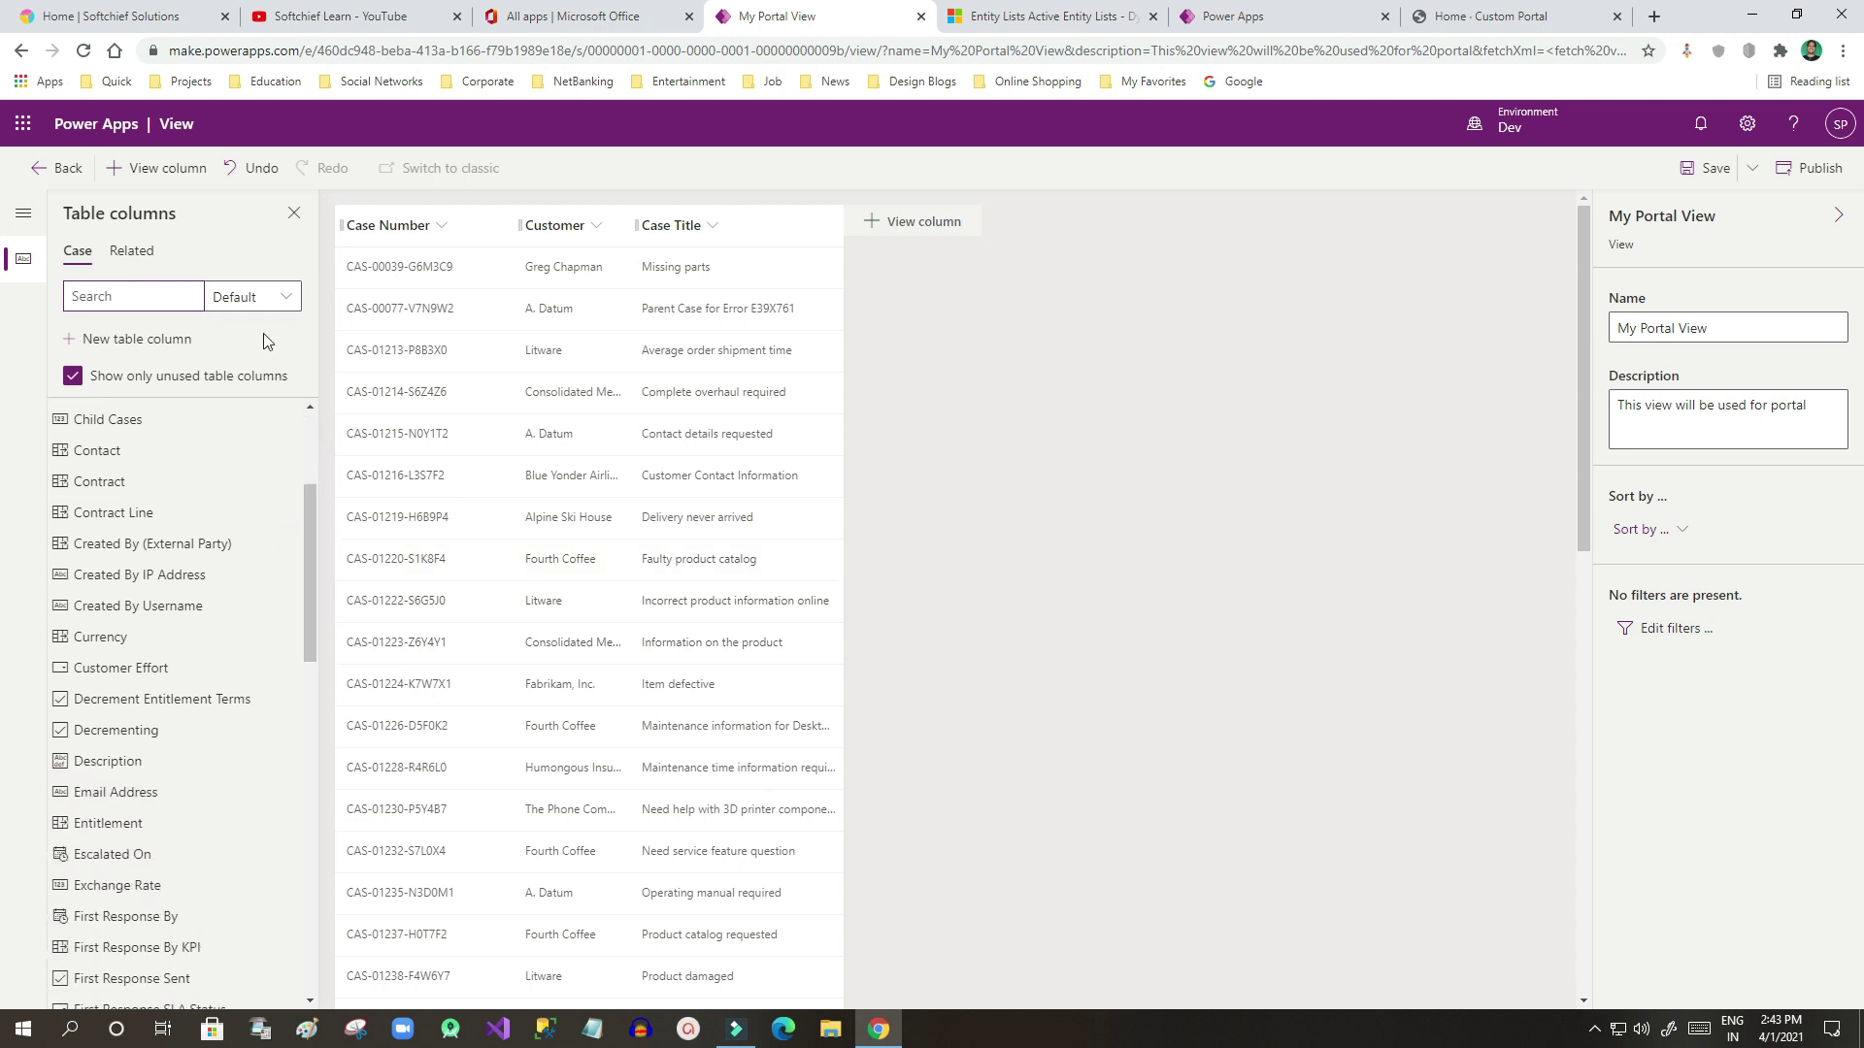
{"action": "left_click", "coordinate": [252, 296]}
{"action": "left_click", "coordinate": [240, 366]}
{"action": "left_click_drag", "start_coordinate": [307, 579], "coordinate": [316, 876]}
{"action": "scroll", "coordinate": [316, 876], "scroll_direction": "down", "scroll_amount": 1}
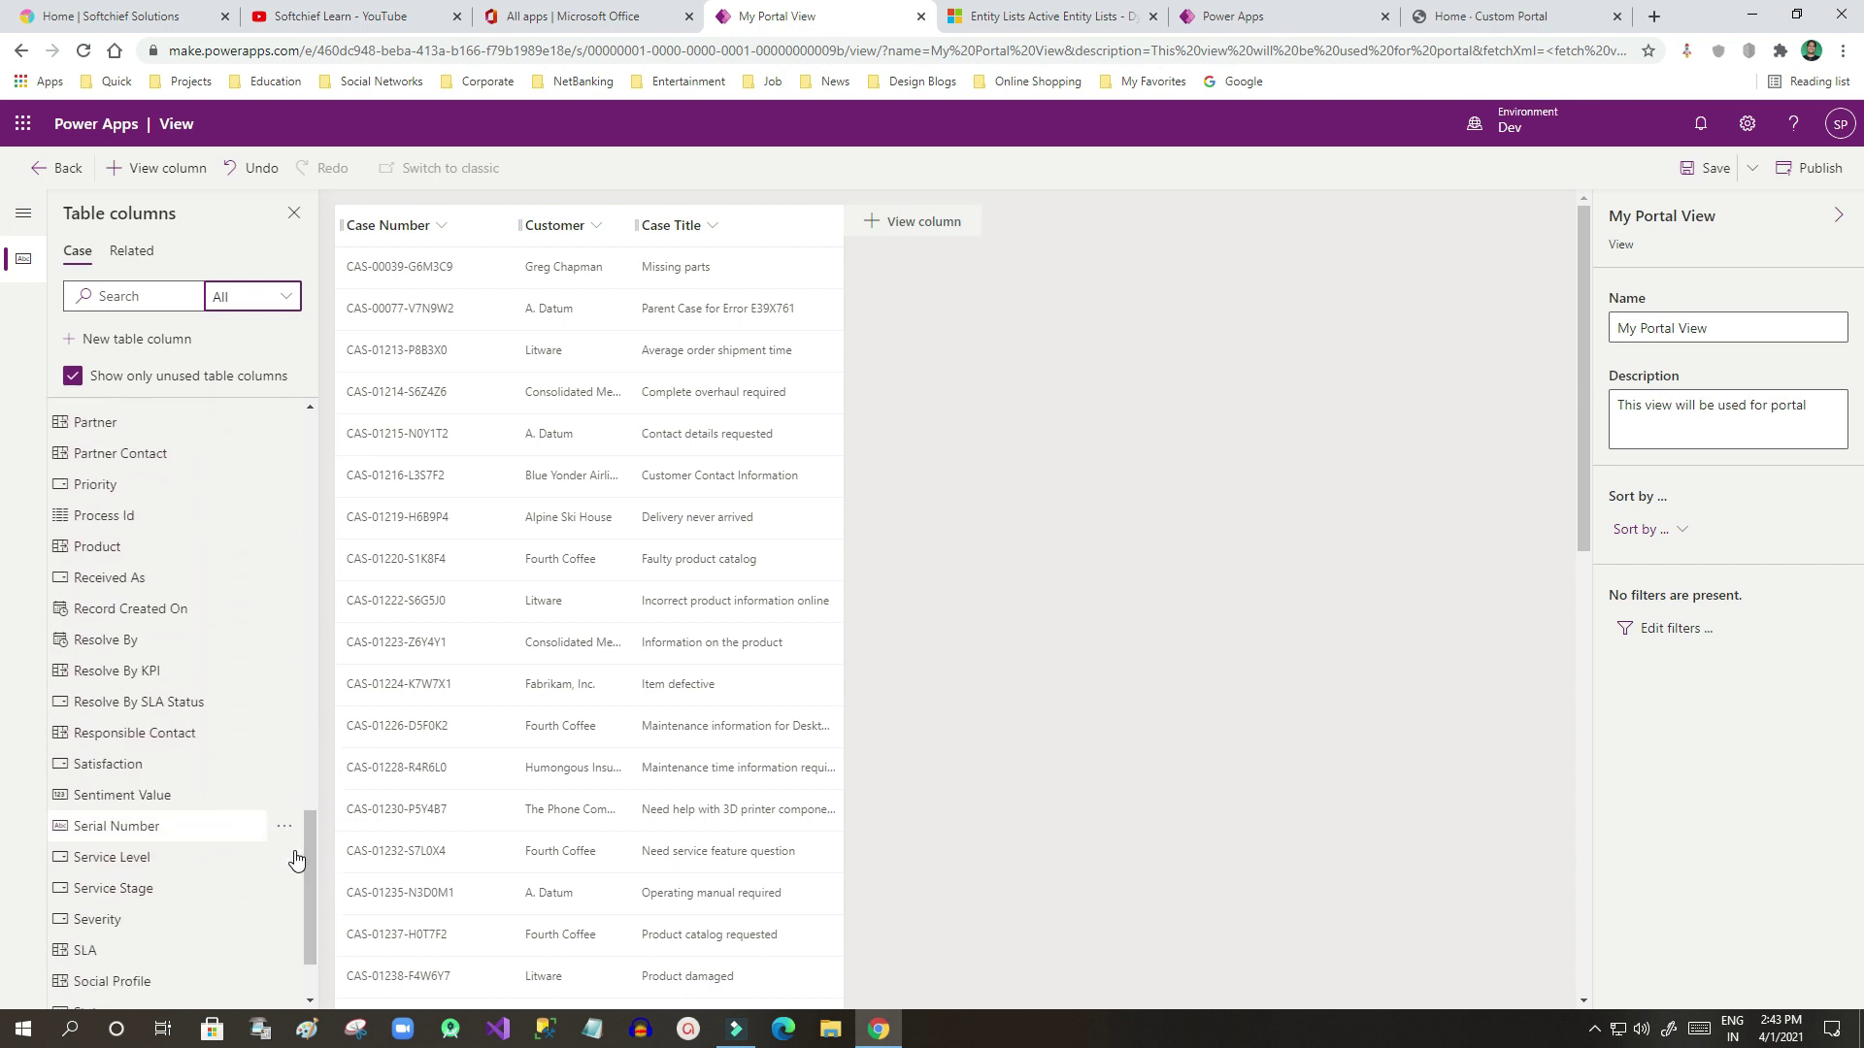
{"action": "scroll", "coordinate": [310, 897], "scroll_direction": "down", "scroll_amount": 1}
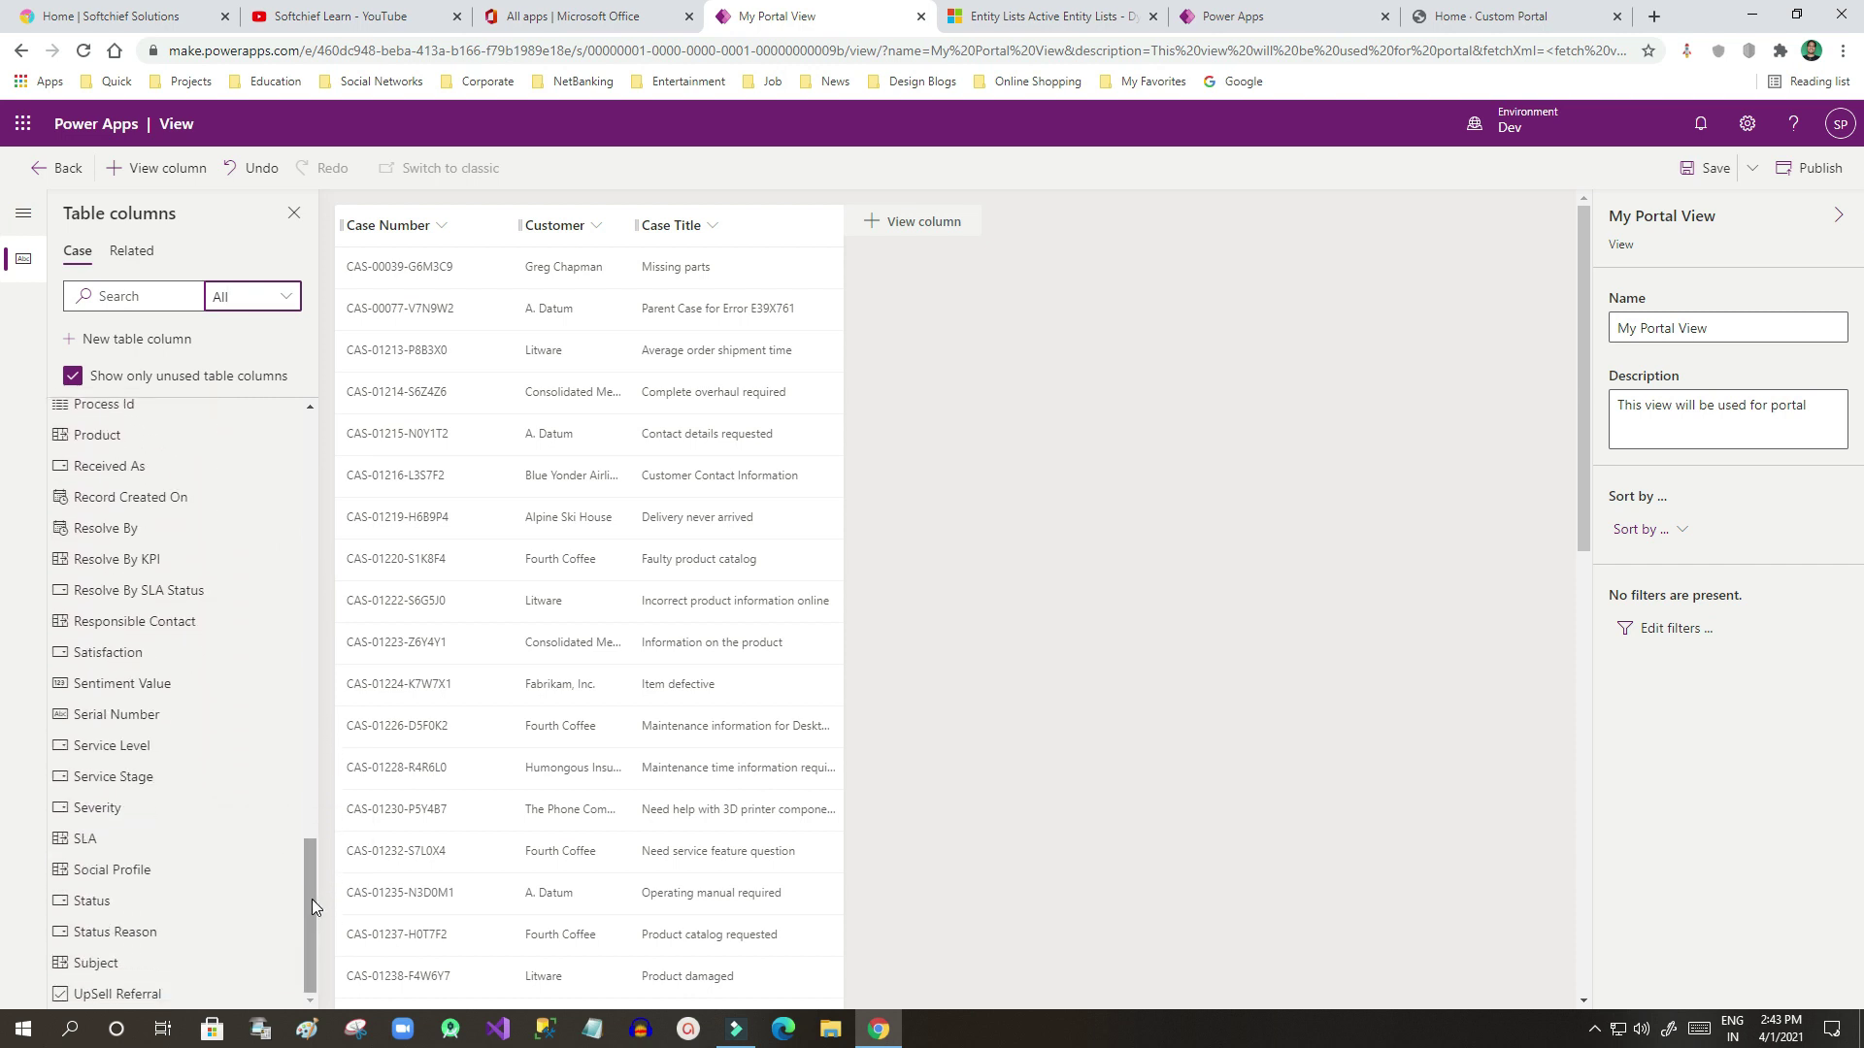
{"action": "left_click", "coordinate": [63, 901]}
{"action": "left_click_drag", "start_coordinate": [95, 892], "coordinate": [847, 233]}
{"action": "left_click", "coordinate": [77, 900]}
{"action": "left_click_drag", "start_coordinate": [558, 492], "coordinate": [851, 231]}
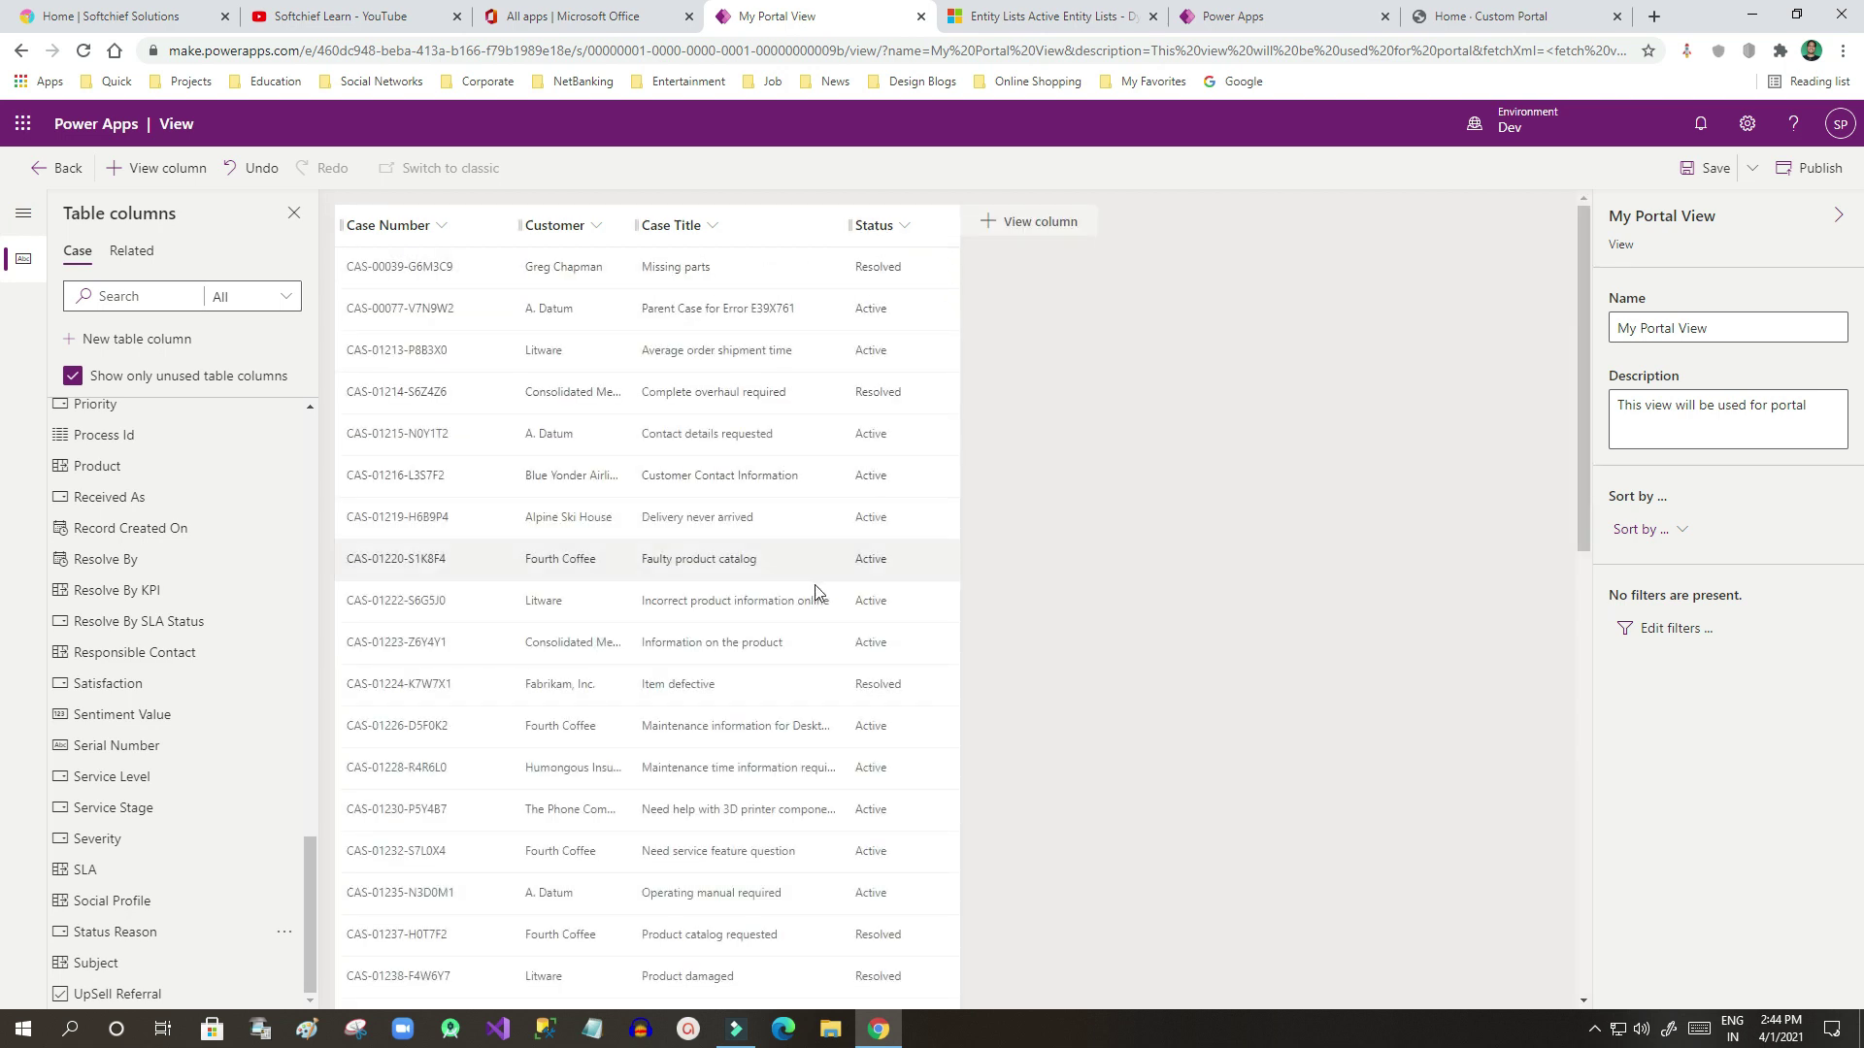
{"action": "left_click", "coordinate": [1693, 167]}
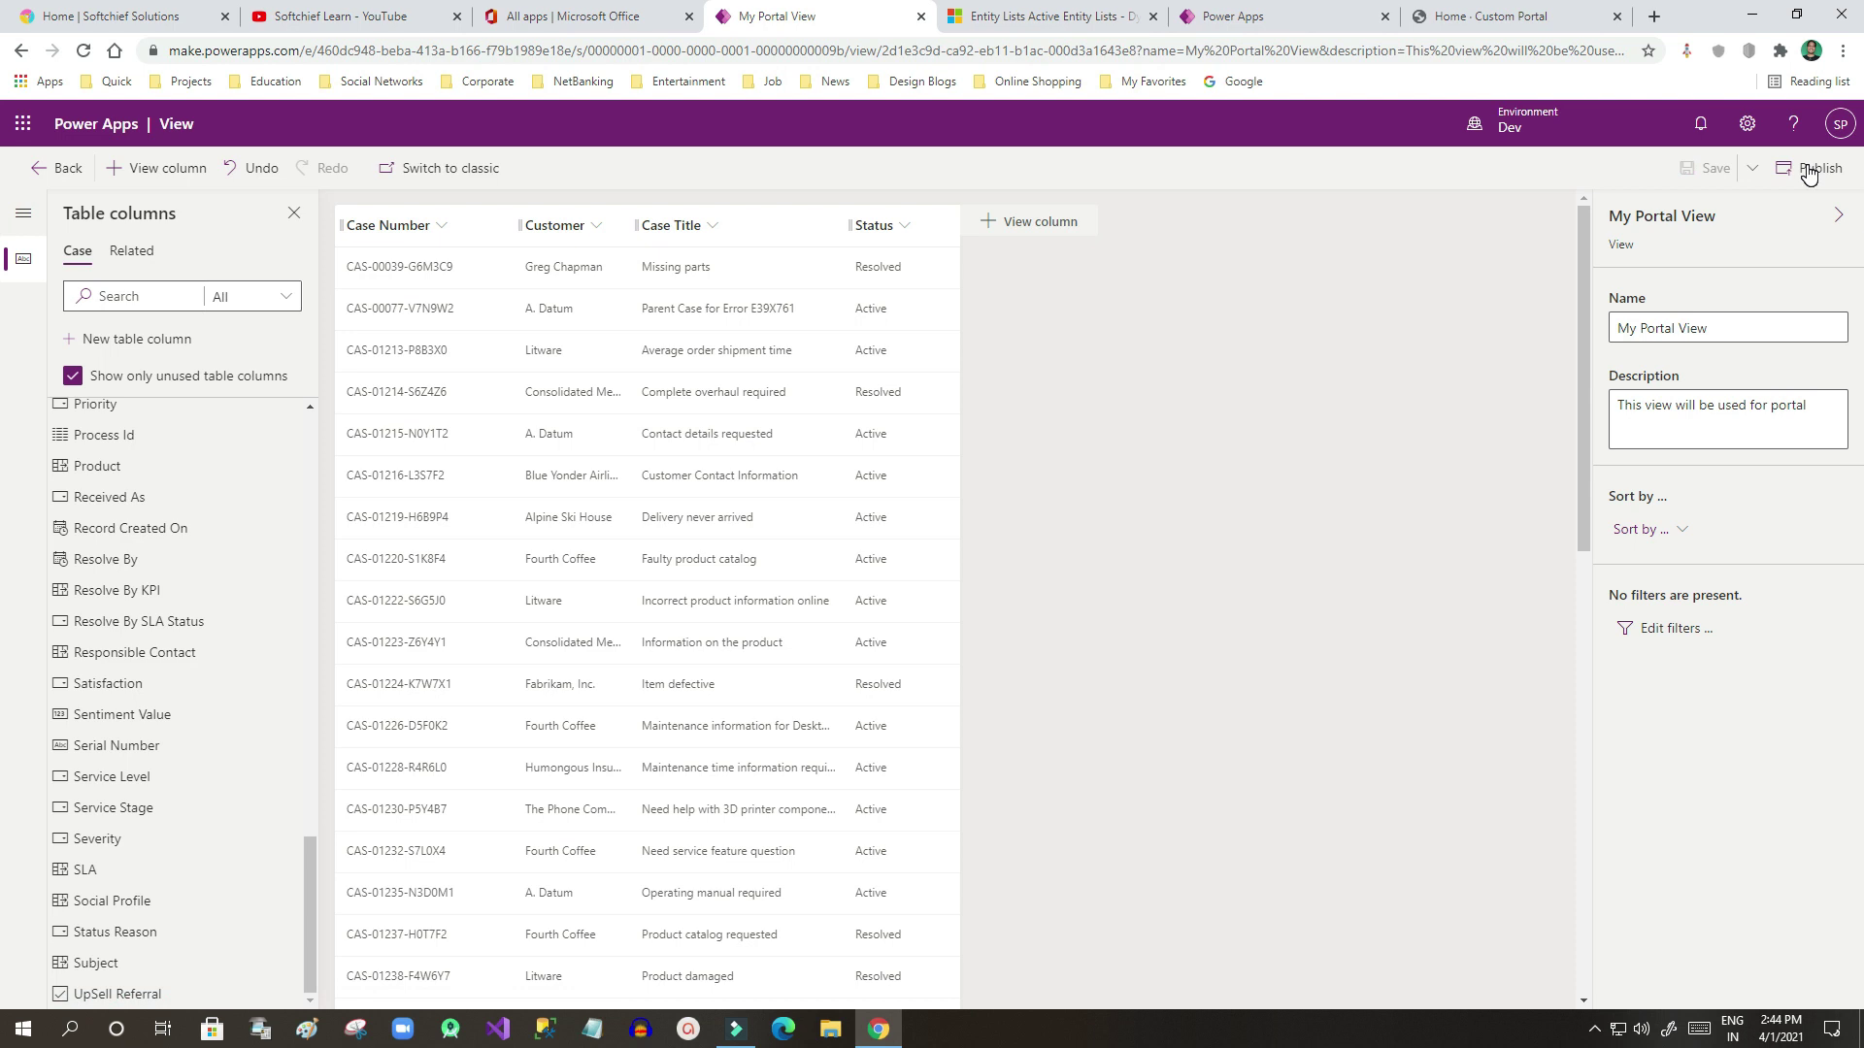
Publish My Portal View and return to the portal studio.
{"action": "left_click", "coordinate": [1807, 171]}
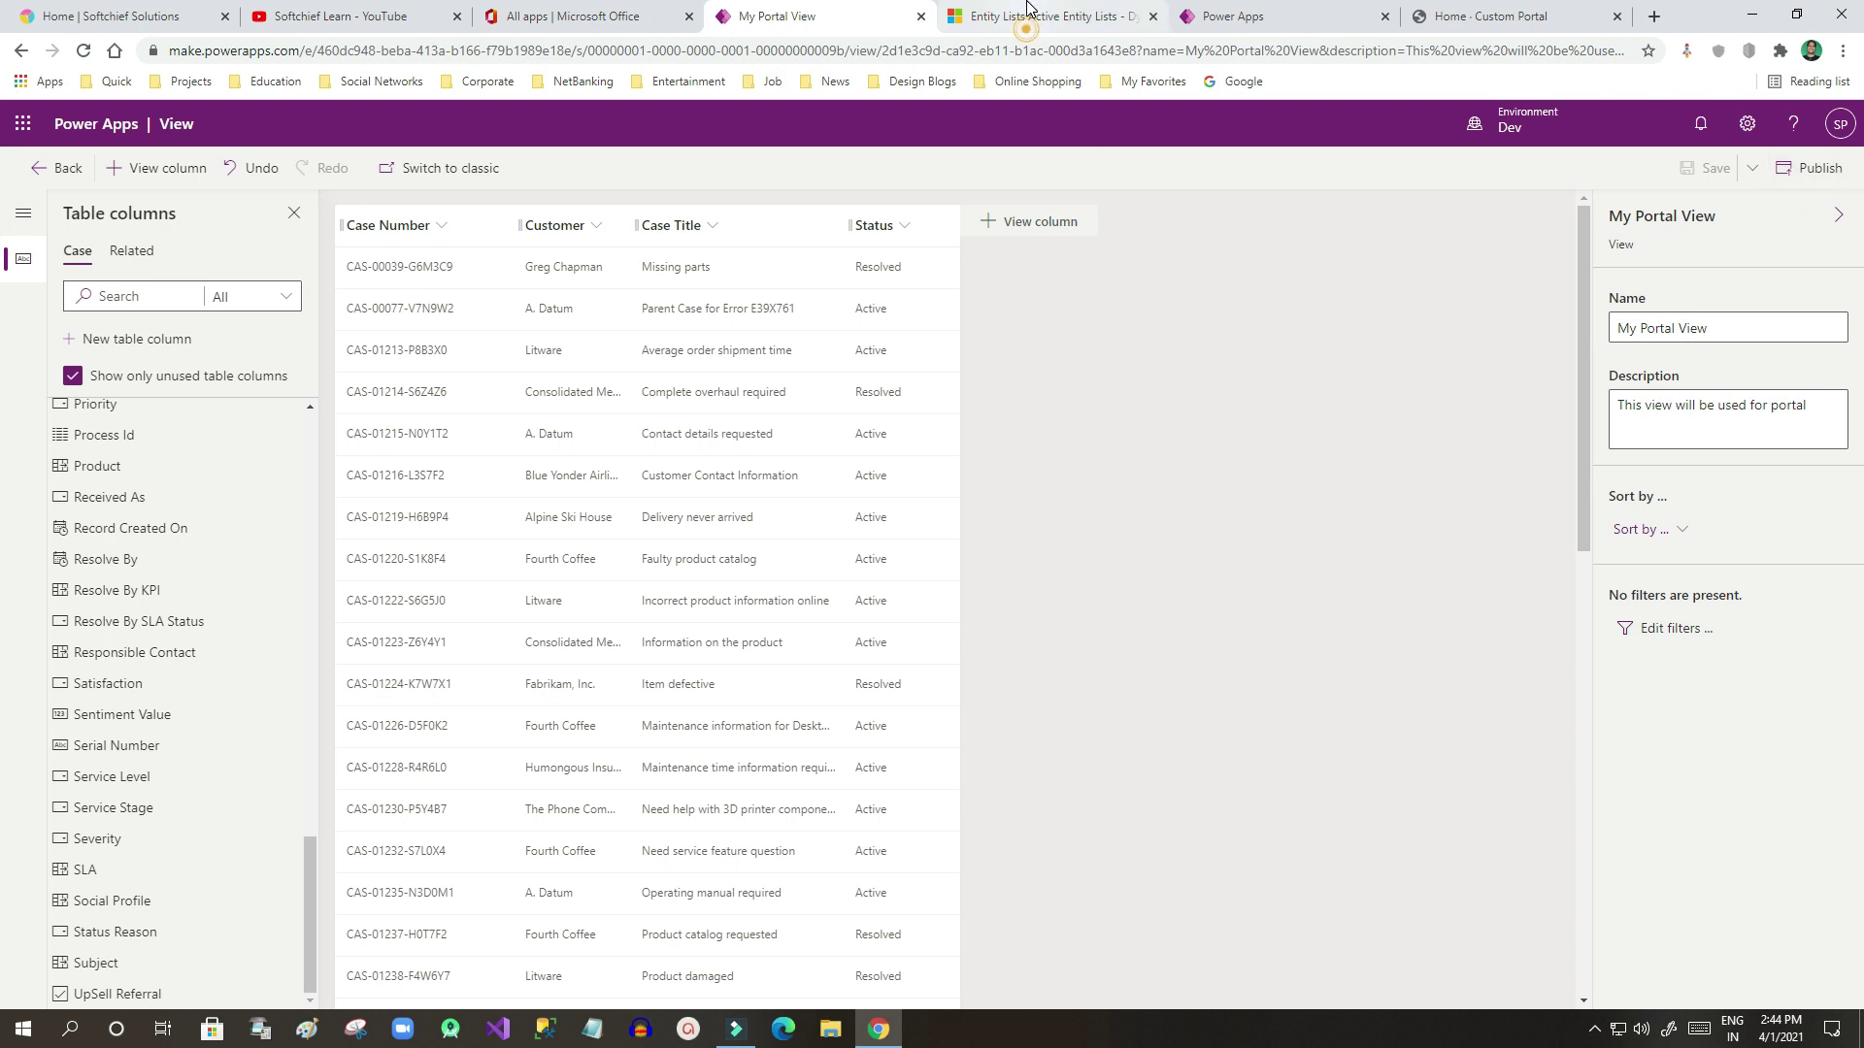
{"action": "left_click", "coordinate": [1230, 9]}
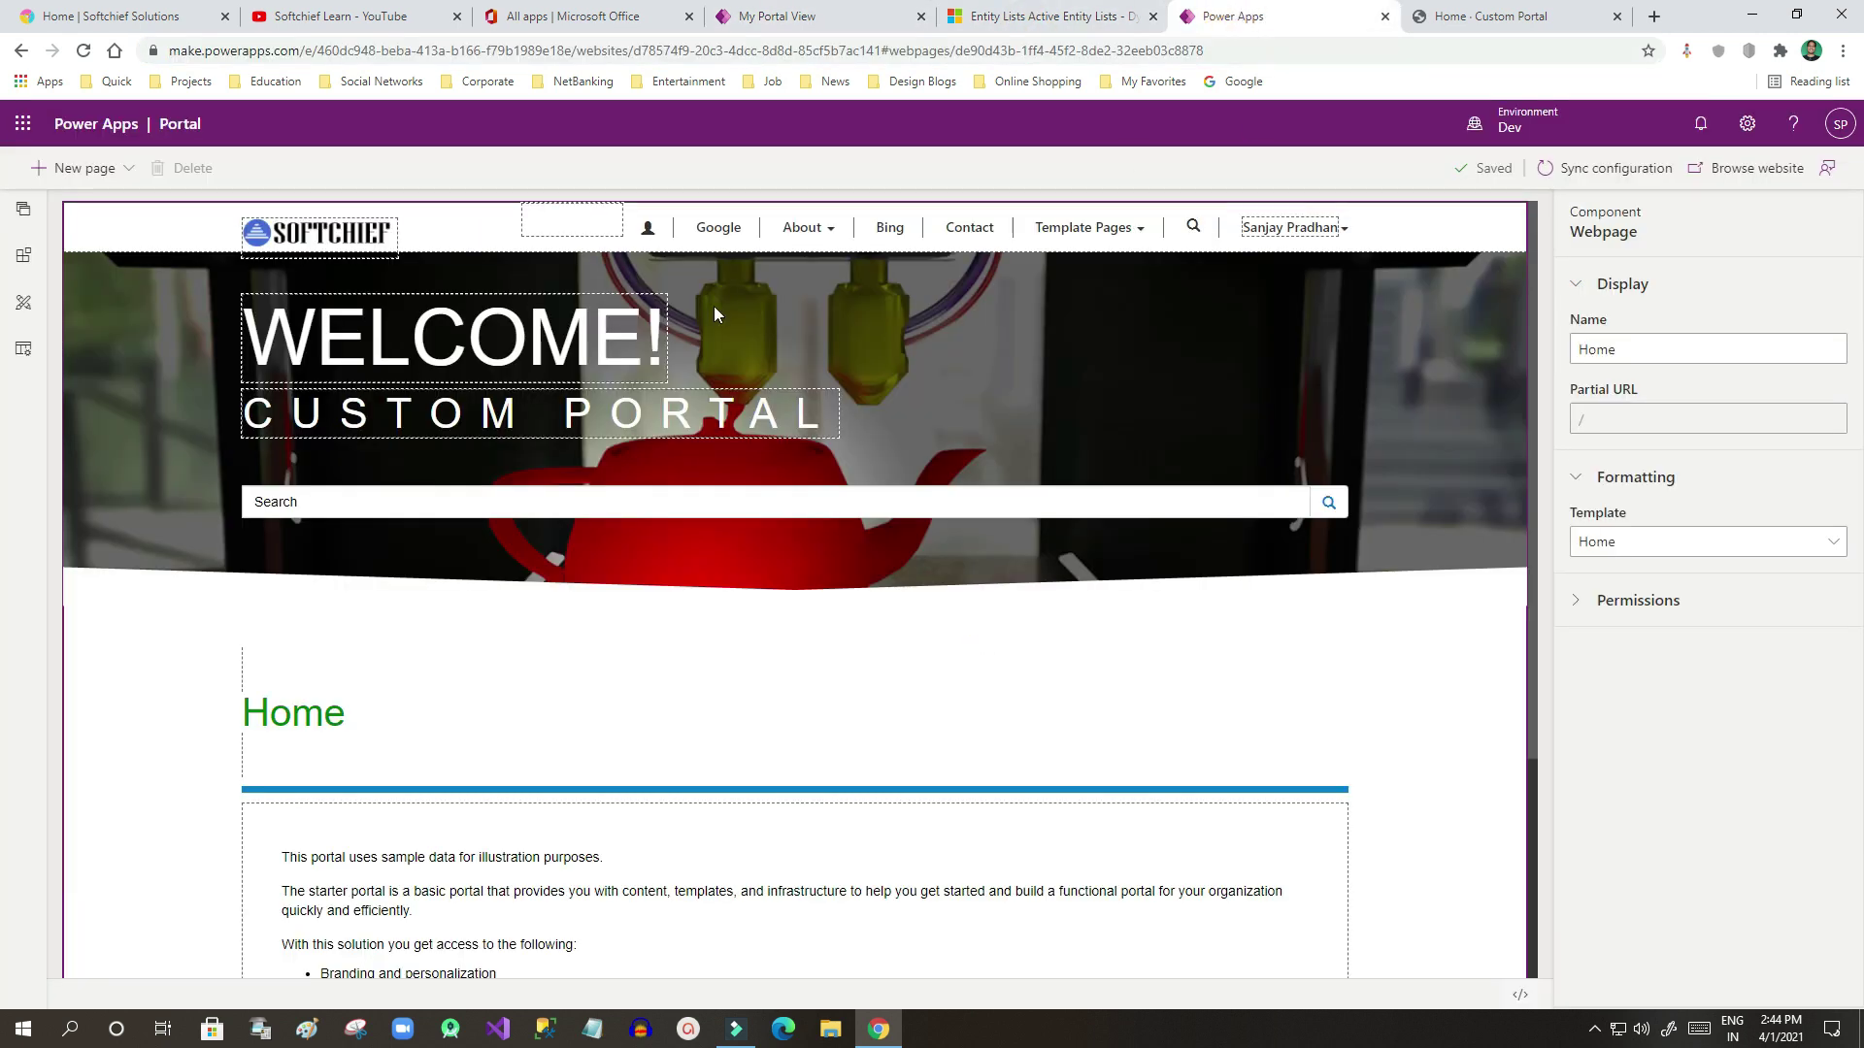
Add a new portal page using the Blank layout.
{"action": "left_click", "coordinate": [73, 168]}
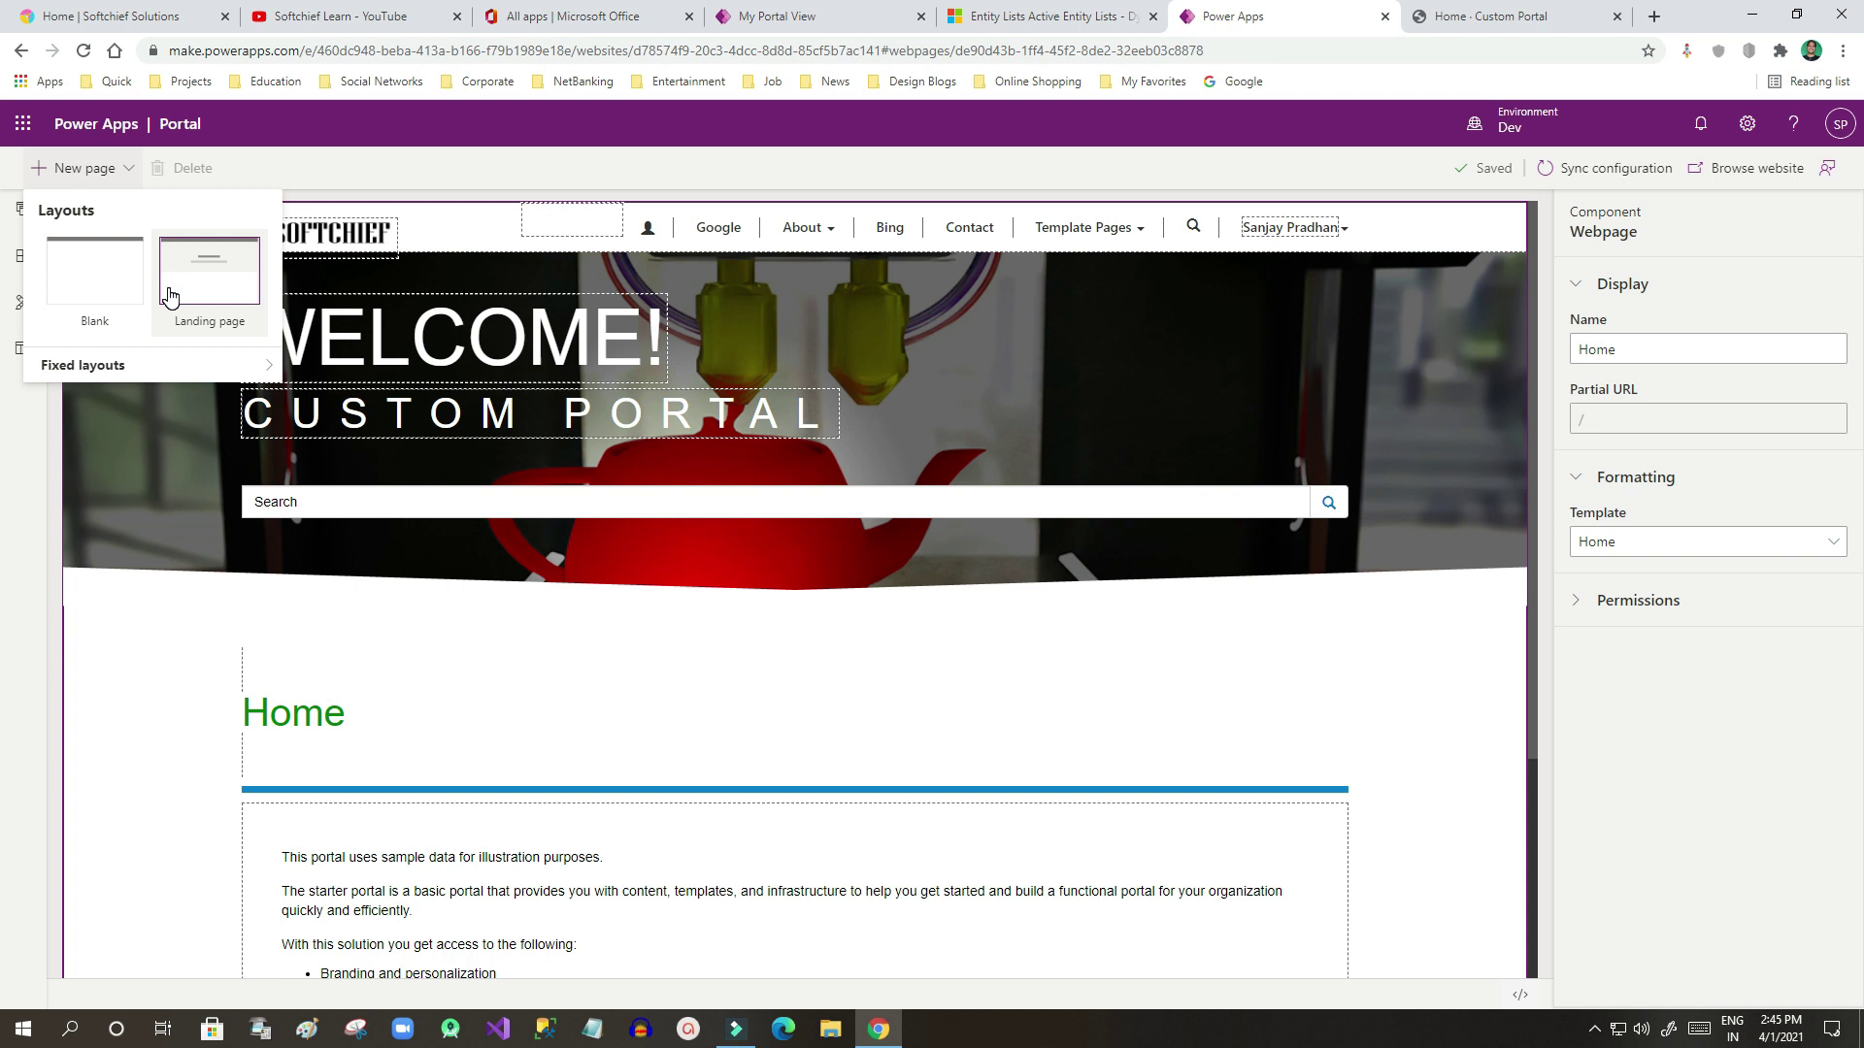
{"action": "left_click", "coordinate": [106, 274]}
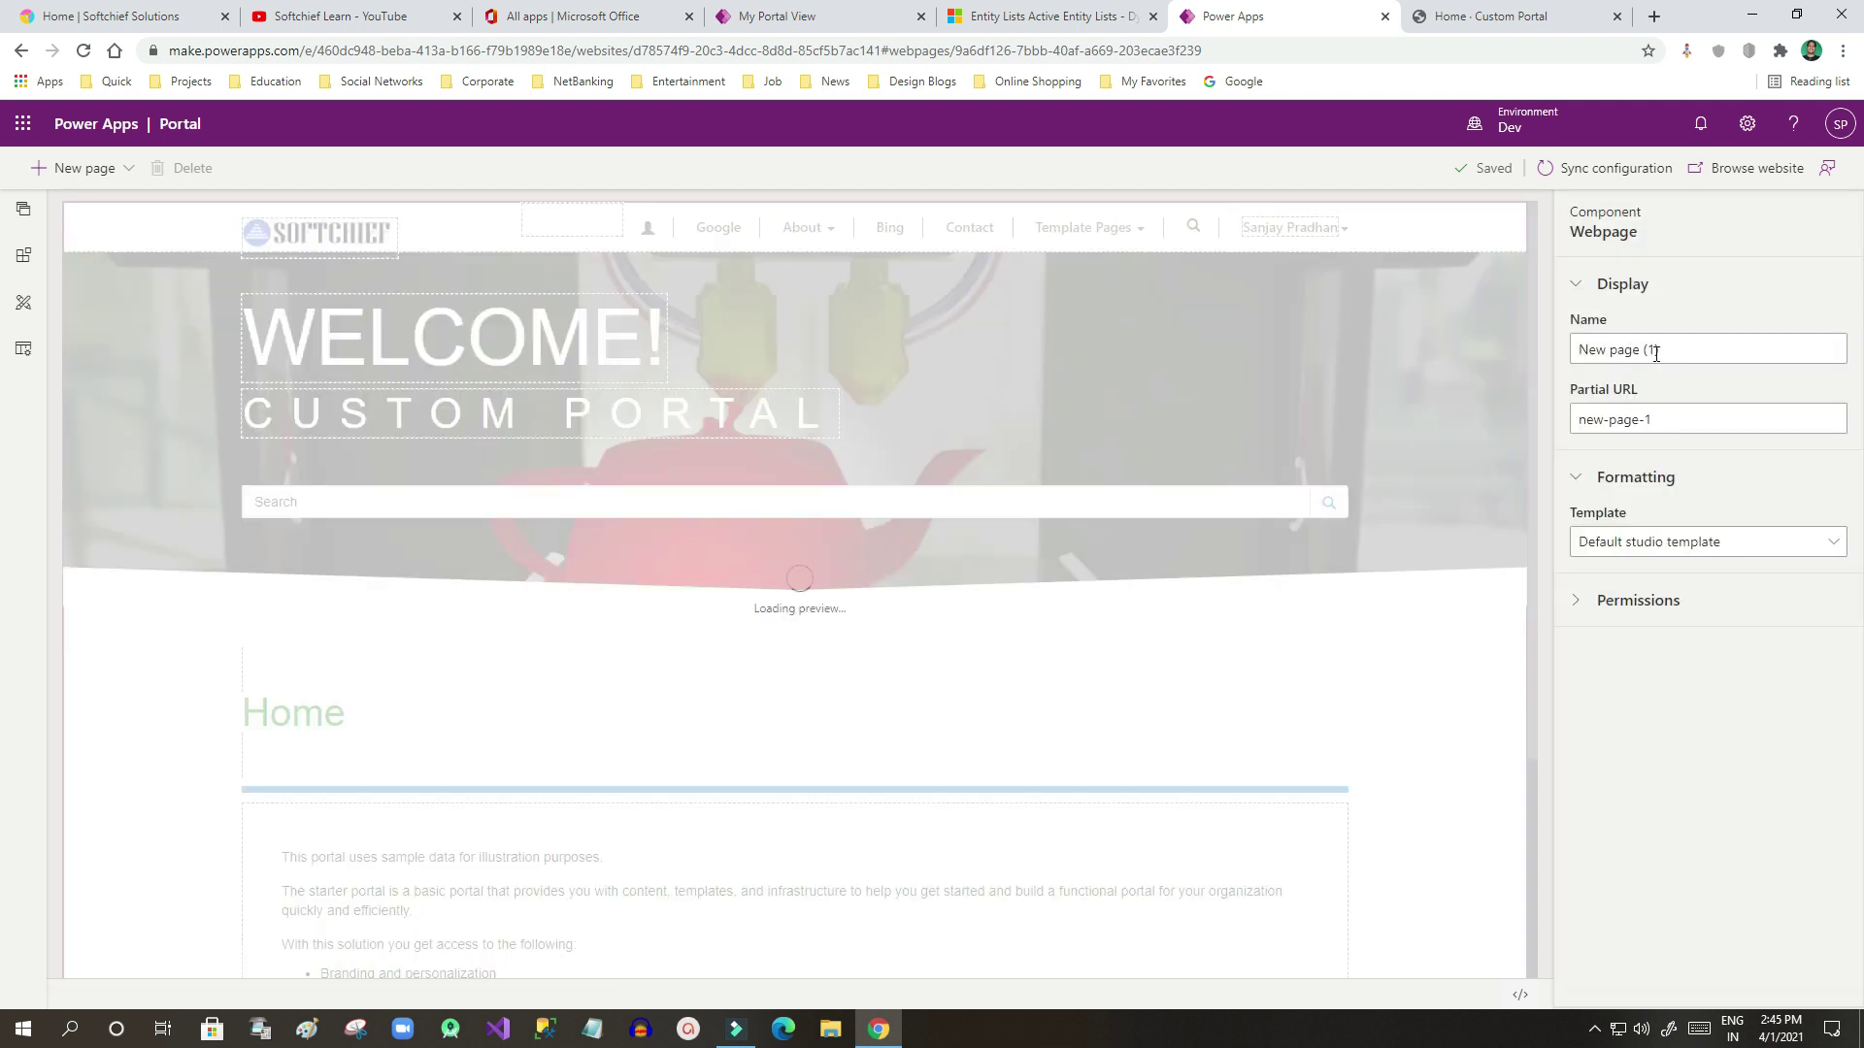
Name the page 'Case Records' and set its partial URL to 'caserecords'.
{"action": "triple_click", "coordinate": [1685, 349]}
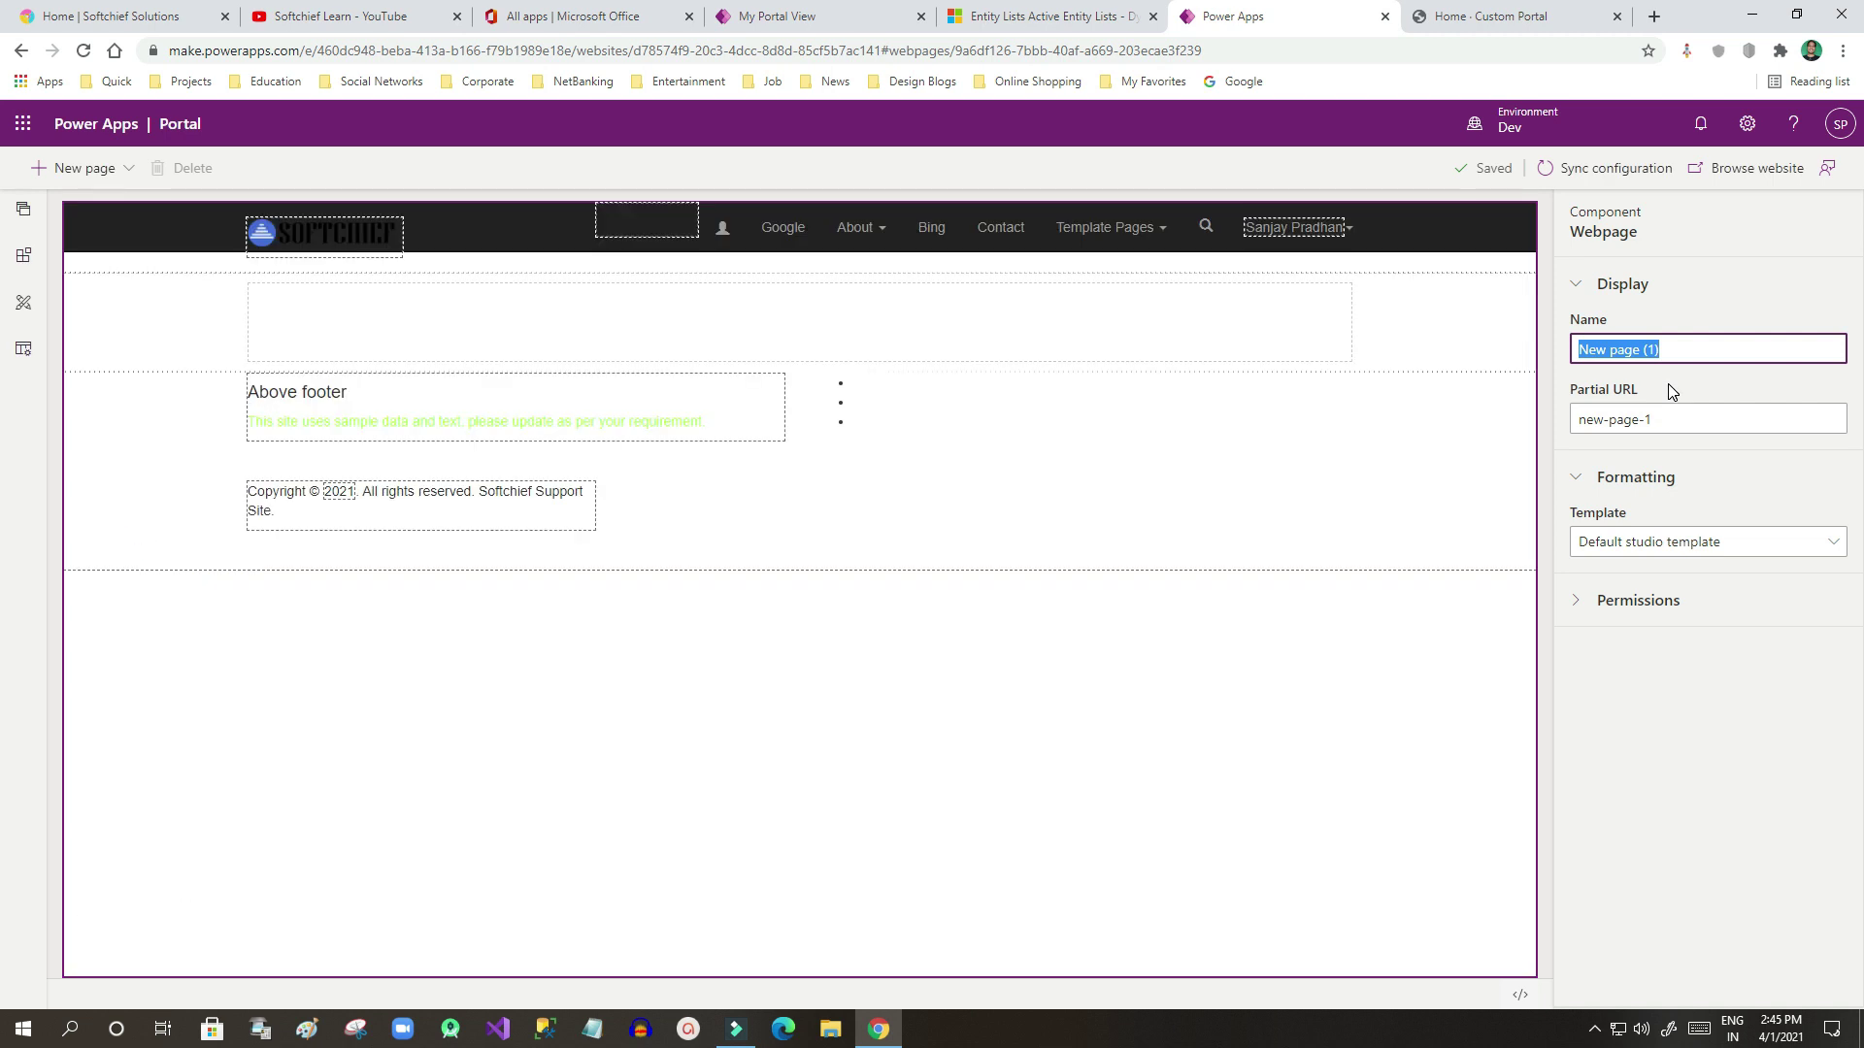
{"action": "type", "text": "Case Records"}
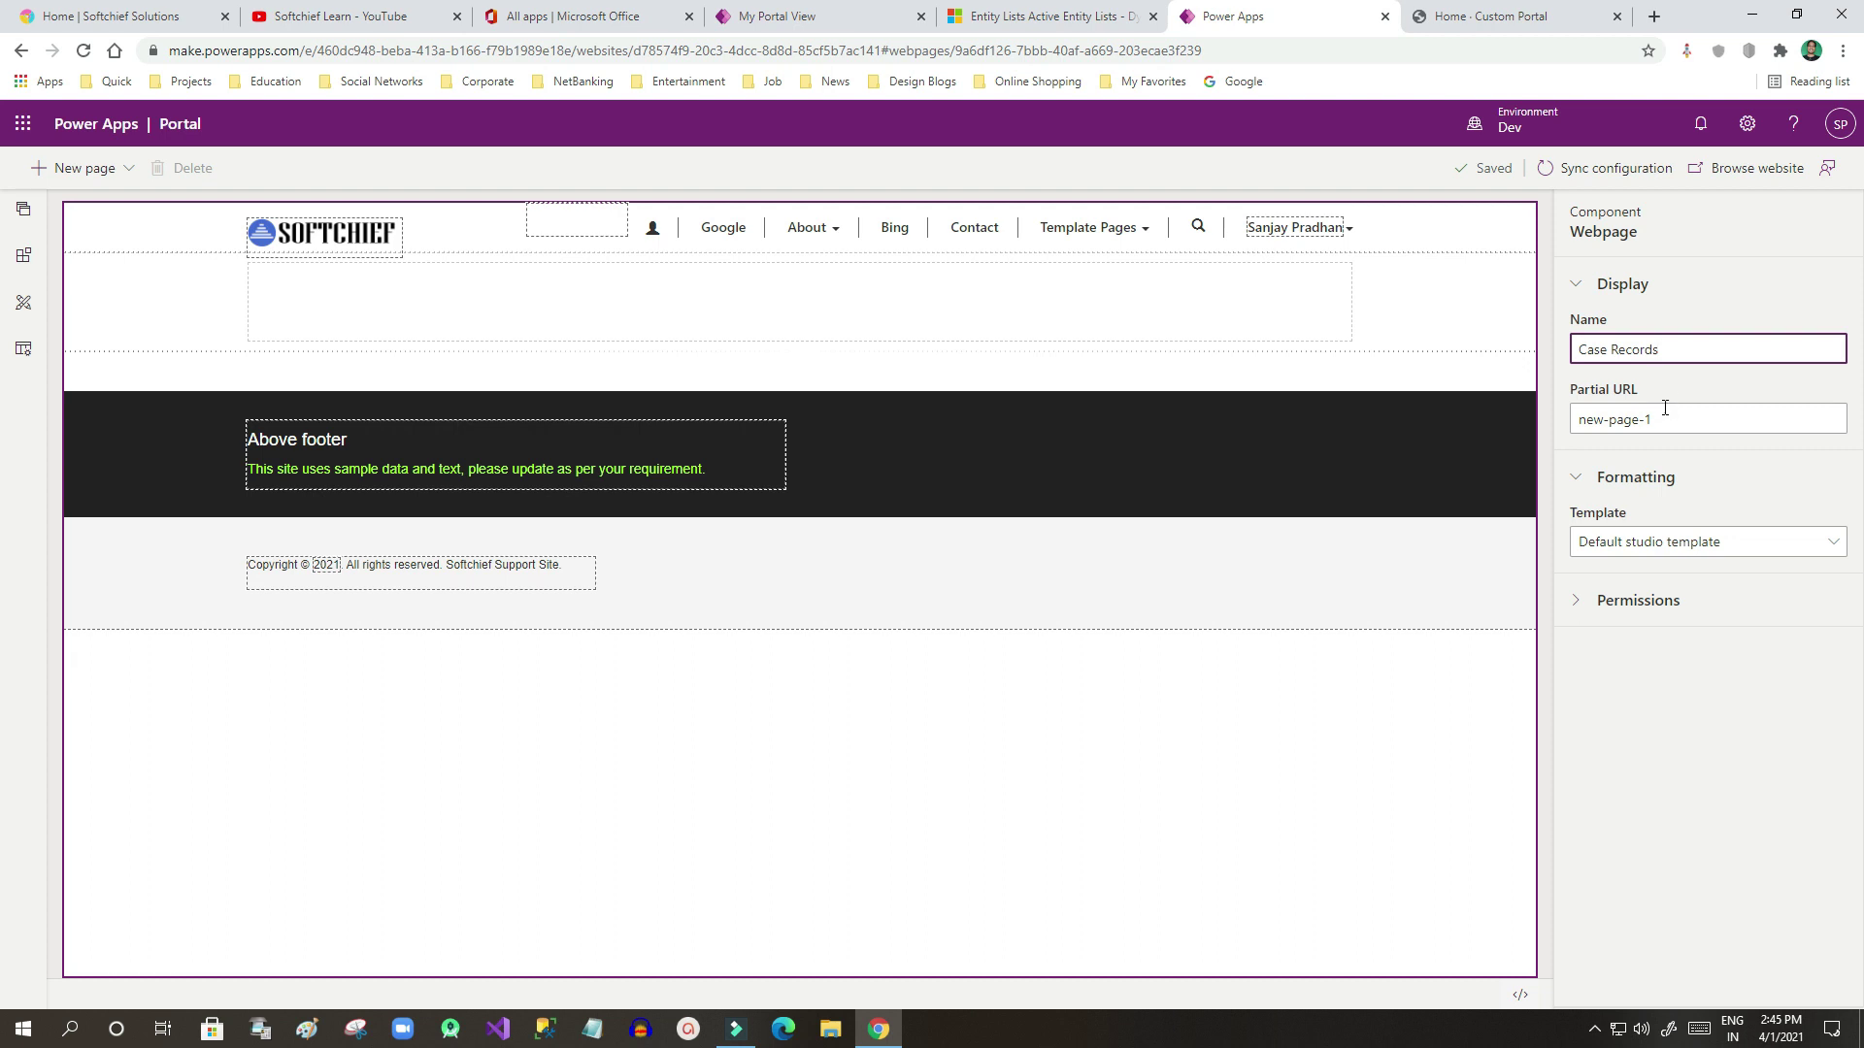
{"action": "left_click", "coordinate": [1669, 420]}
{"action": "left_click", "coordinate": [1635, 423]}
{"action": "left_click_drag", "start_coordinate": [1650, 420], "coordinate": [1592, 419]}
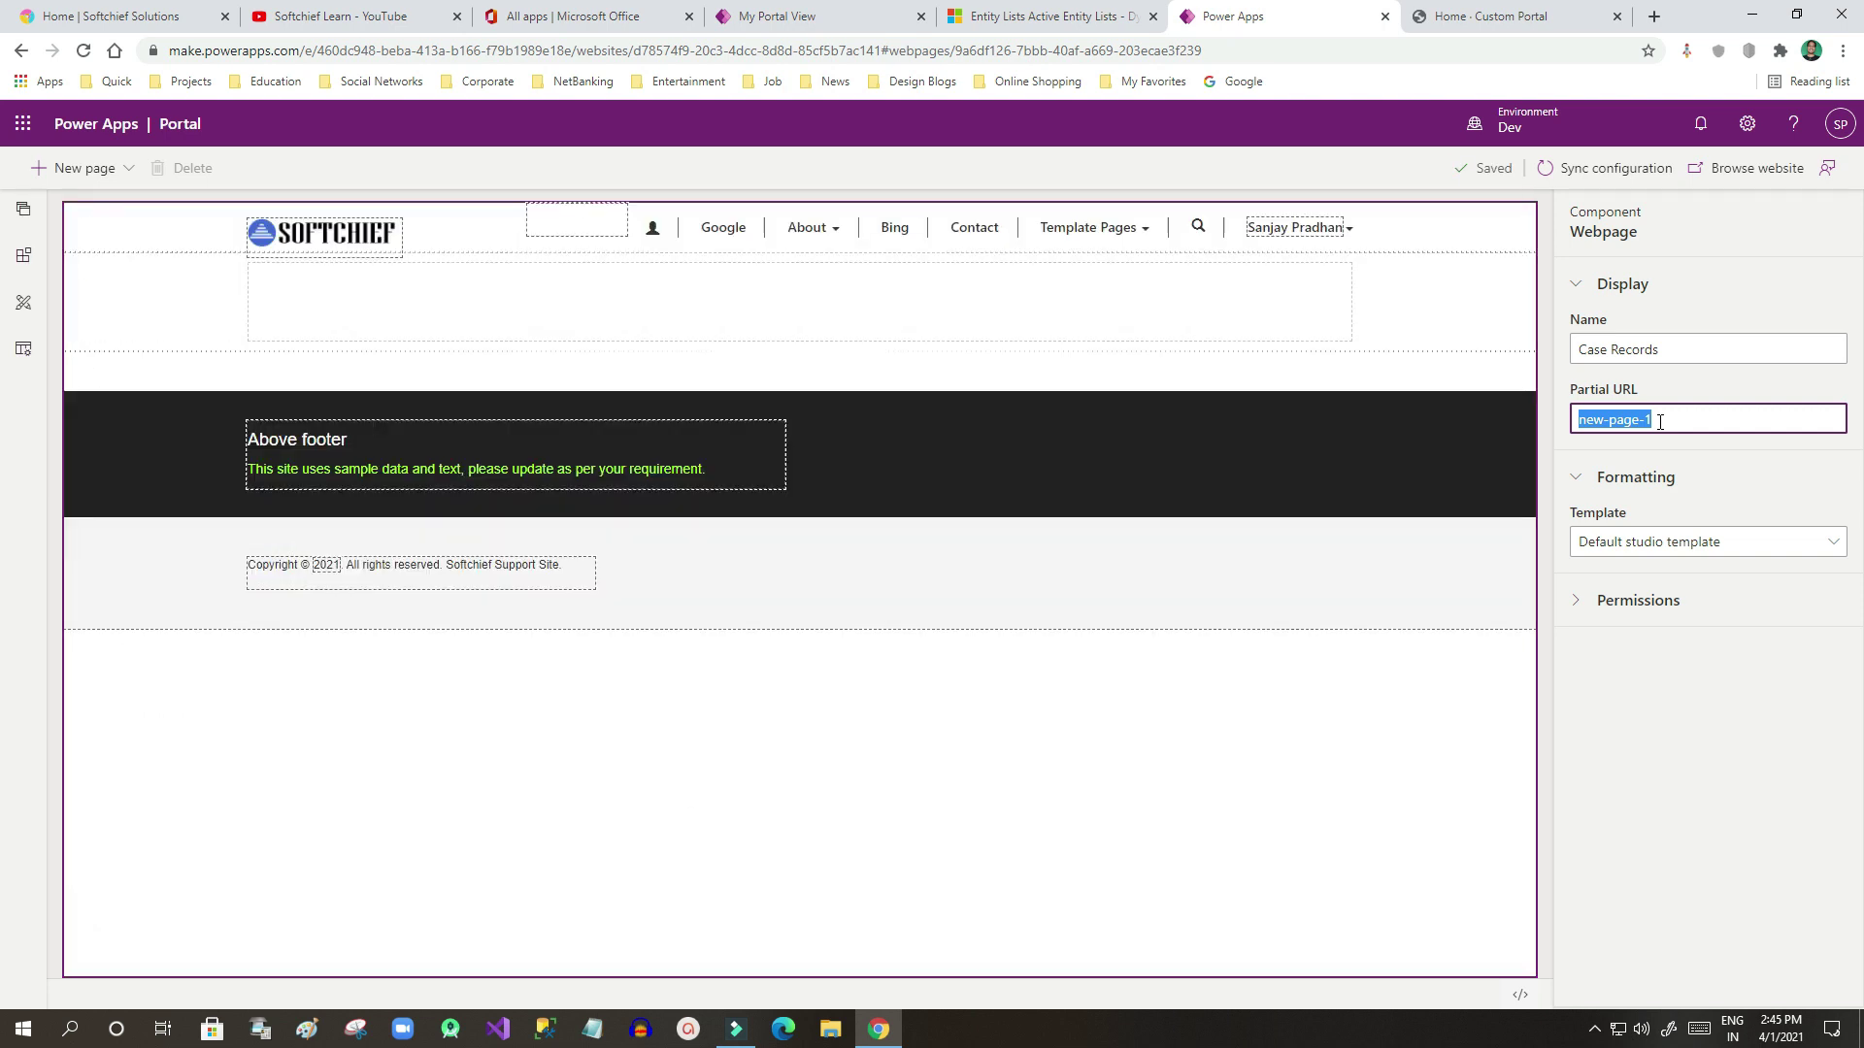
{"action": "type", "text": "caserecords"}
{"action": "left_click", "coordinate": [1661, 443]}
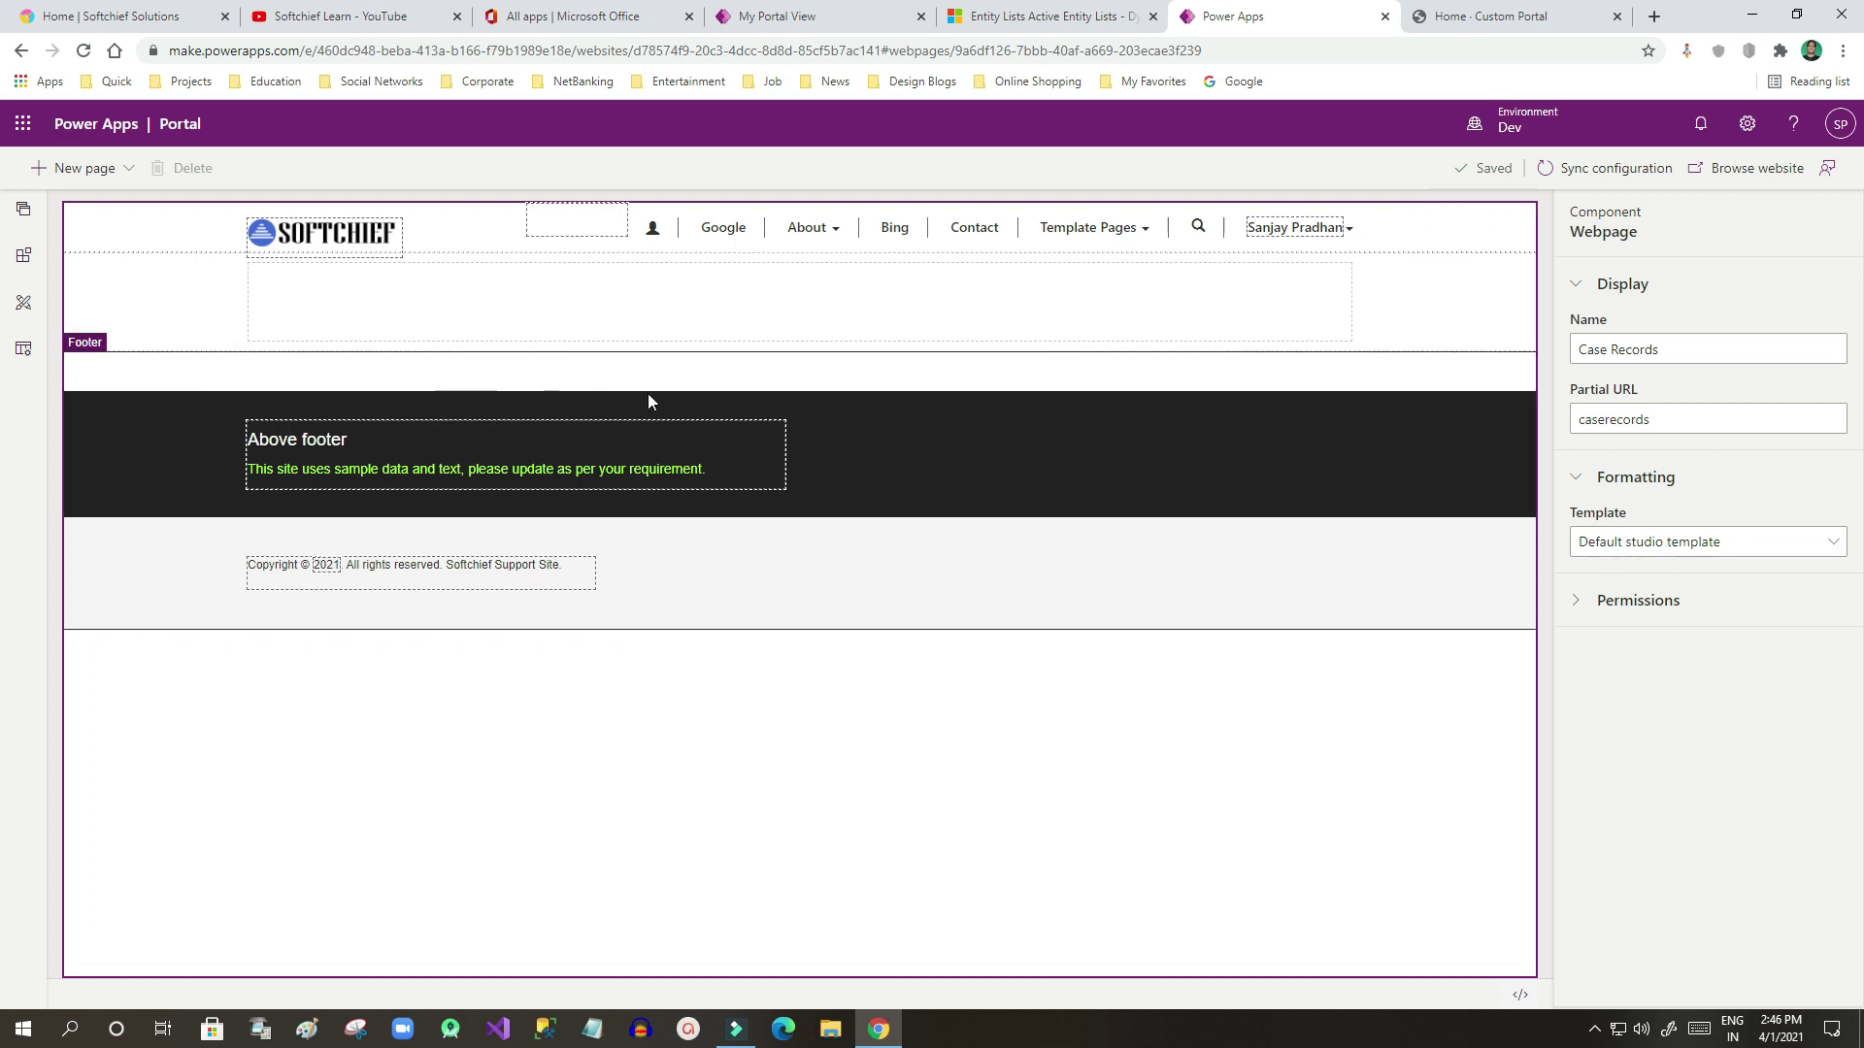
{"action": "left_click", "coordinate": [25, 260]}
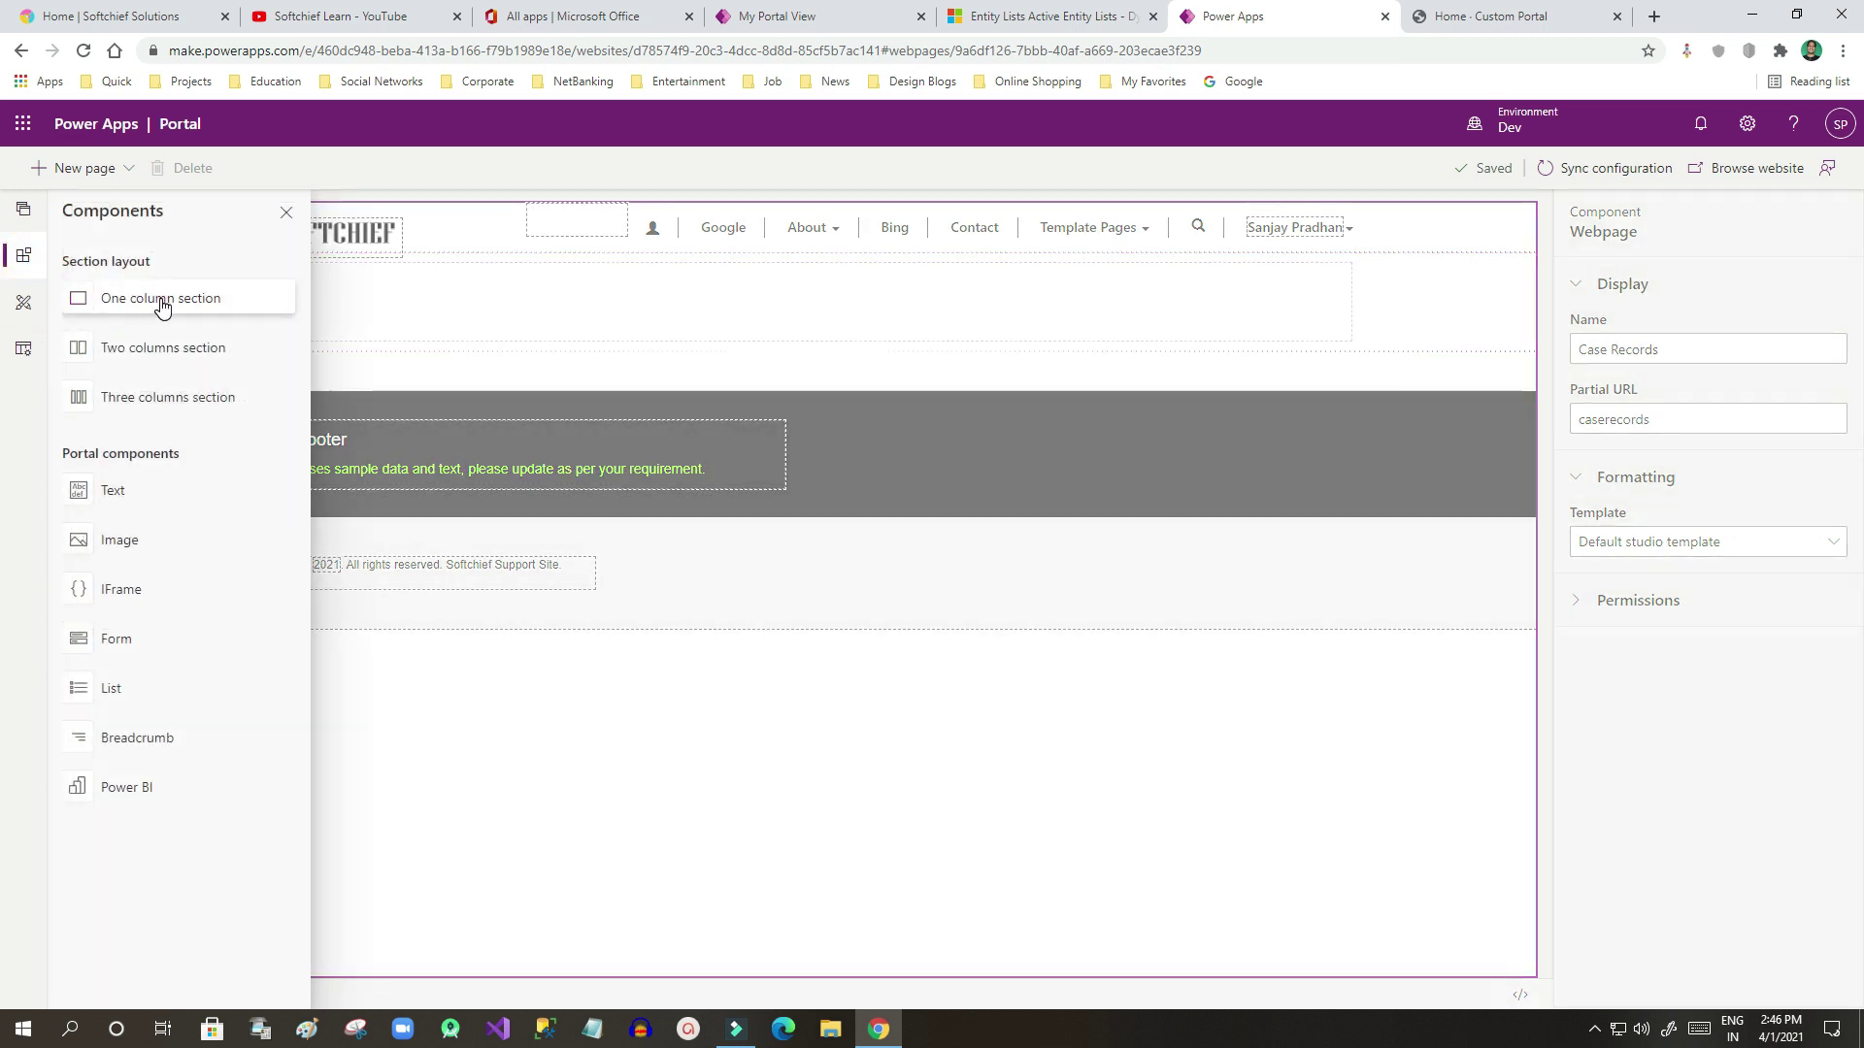
Add a one-column section below the existing one and select the upper section's column.
{"action": "left_click_drag", "start_coordinate": [69, 261], "coordinate": [140, 262]}
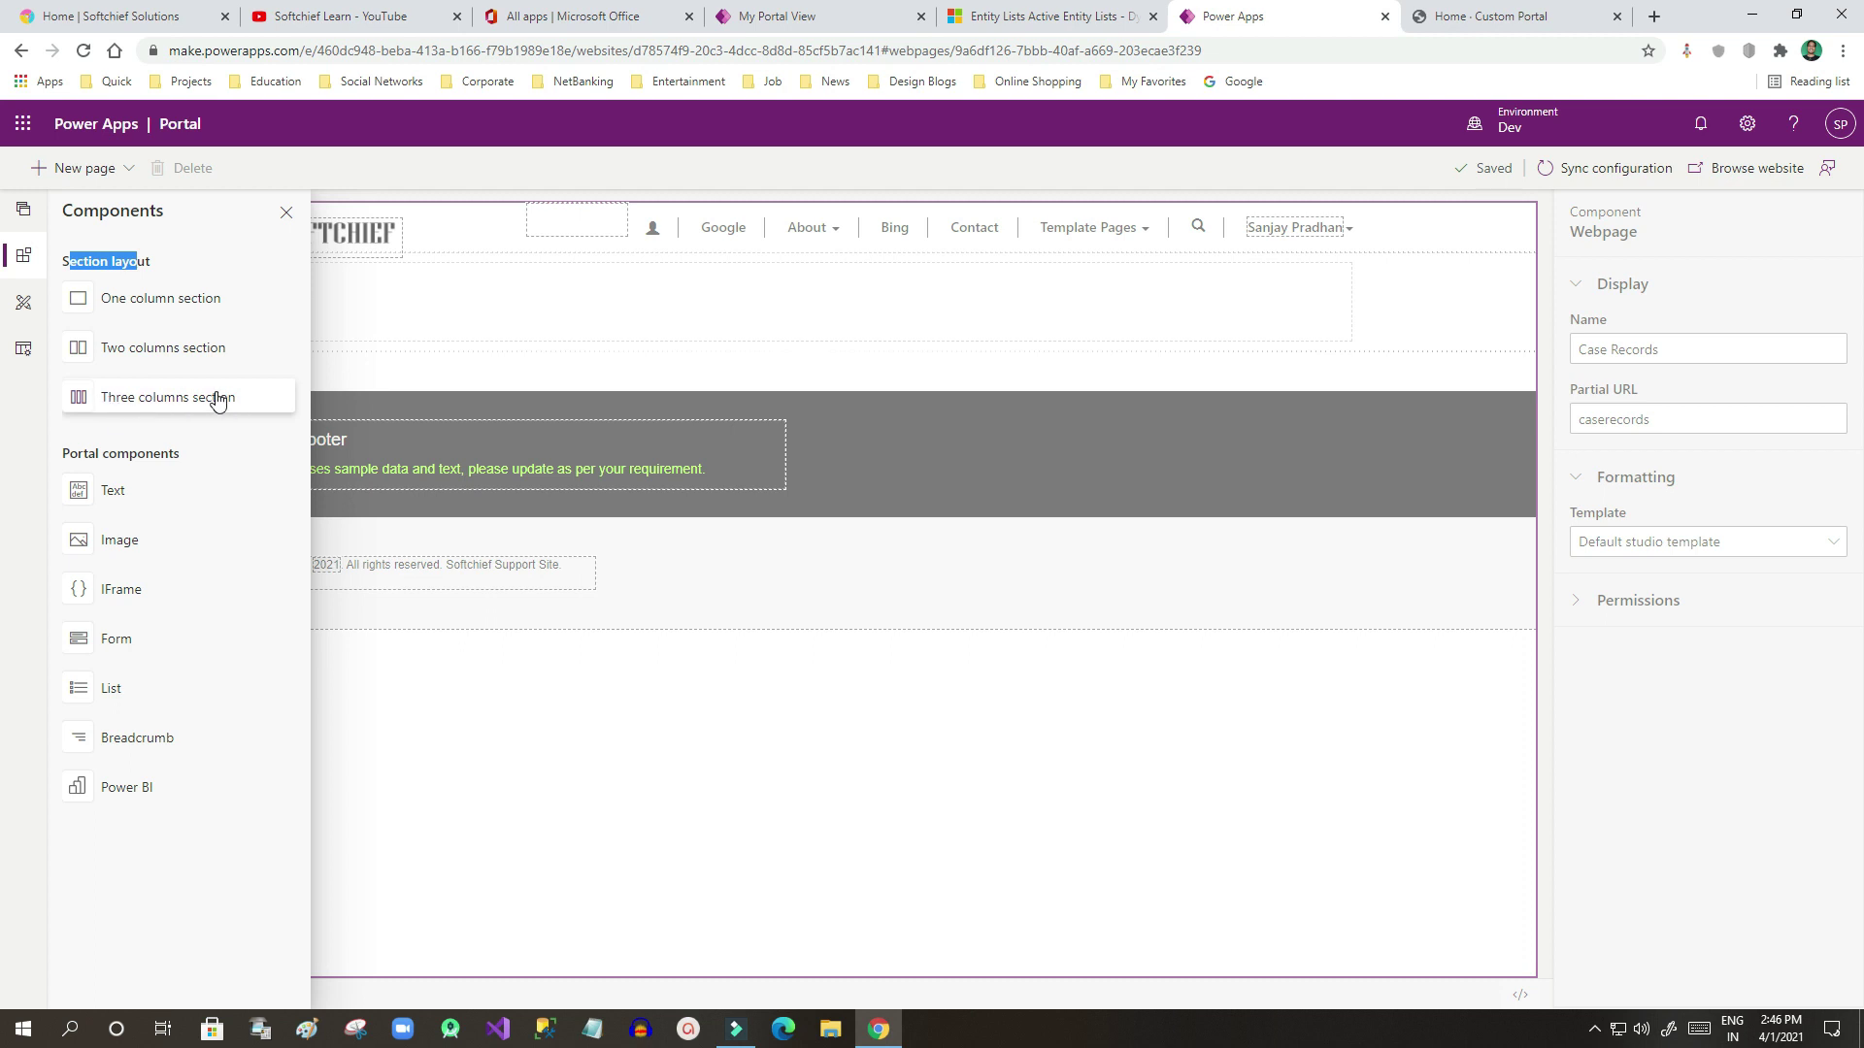
{"action": "left_click", "coordinate": [124, 304]}
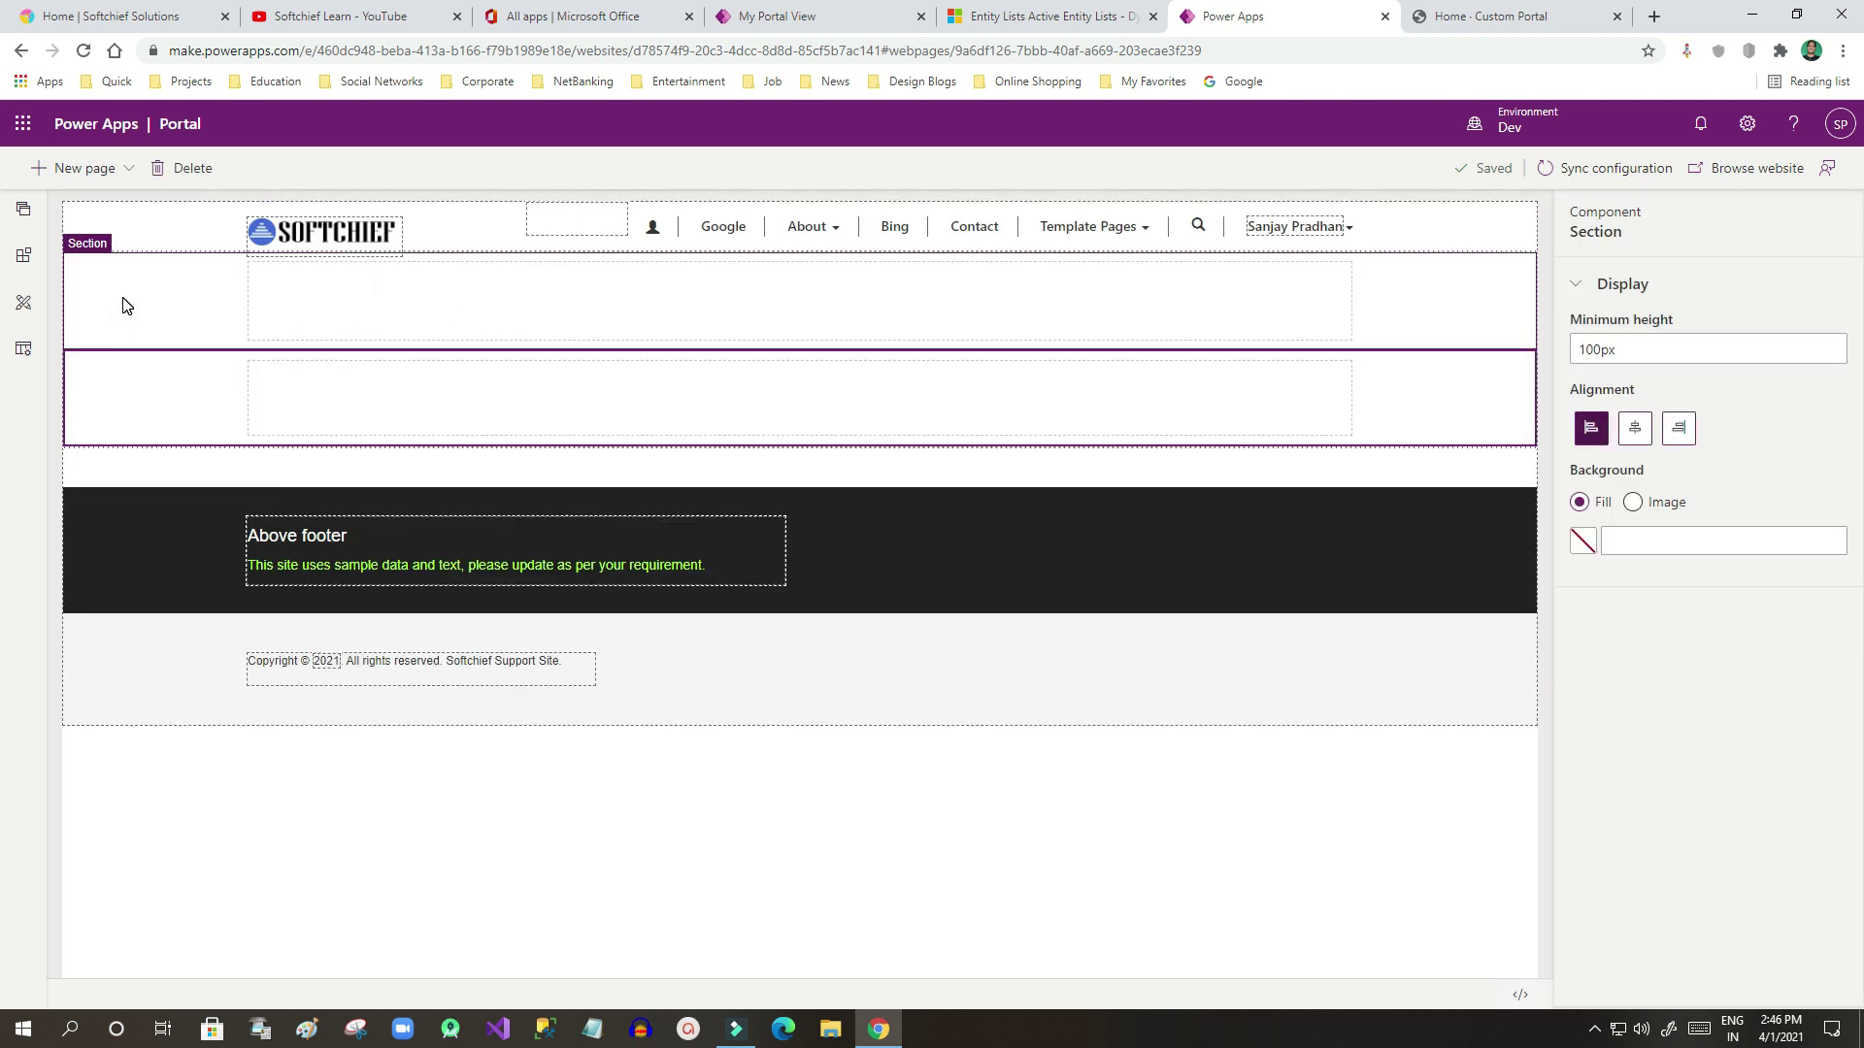
{"action": "left_click", "coordinate": [335, 319]}
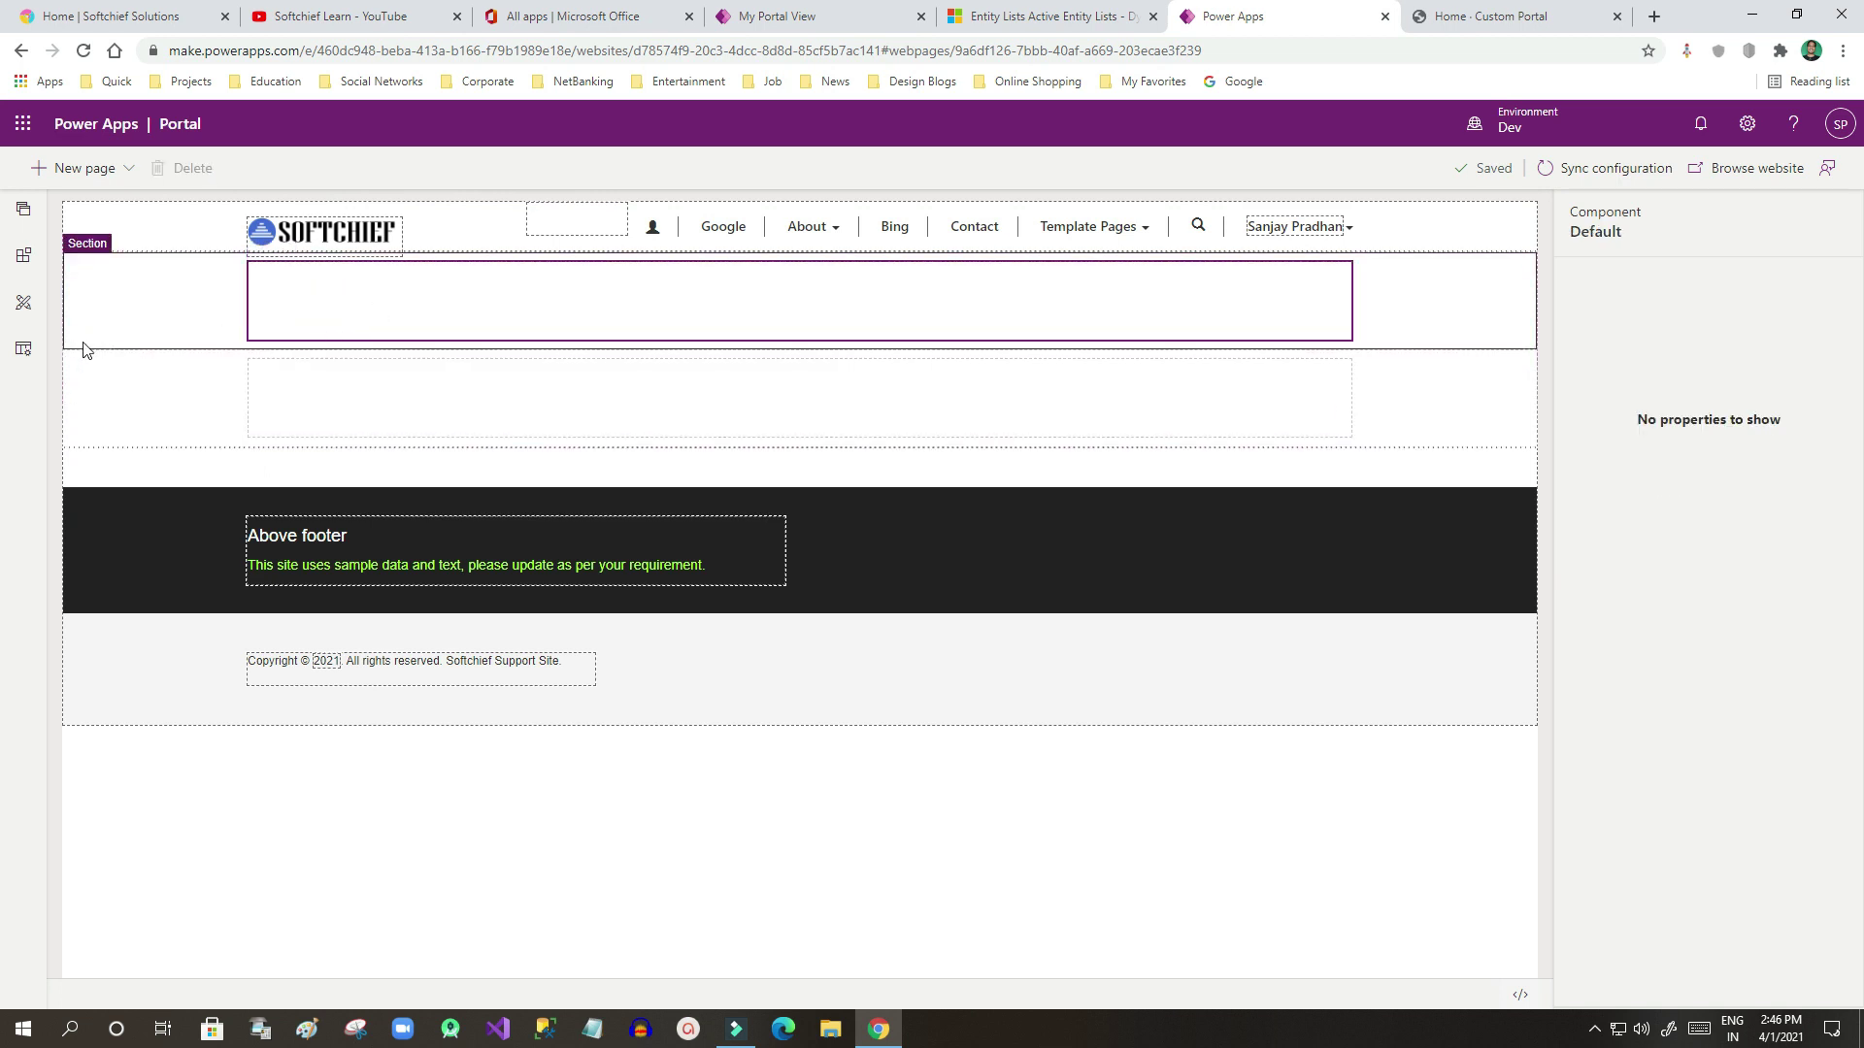
{"action": "left_click", "coordinate": [319, 302]}
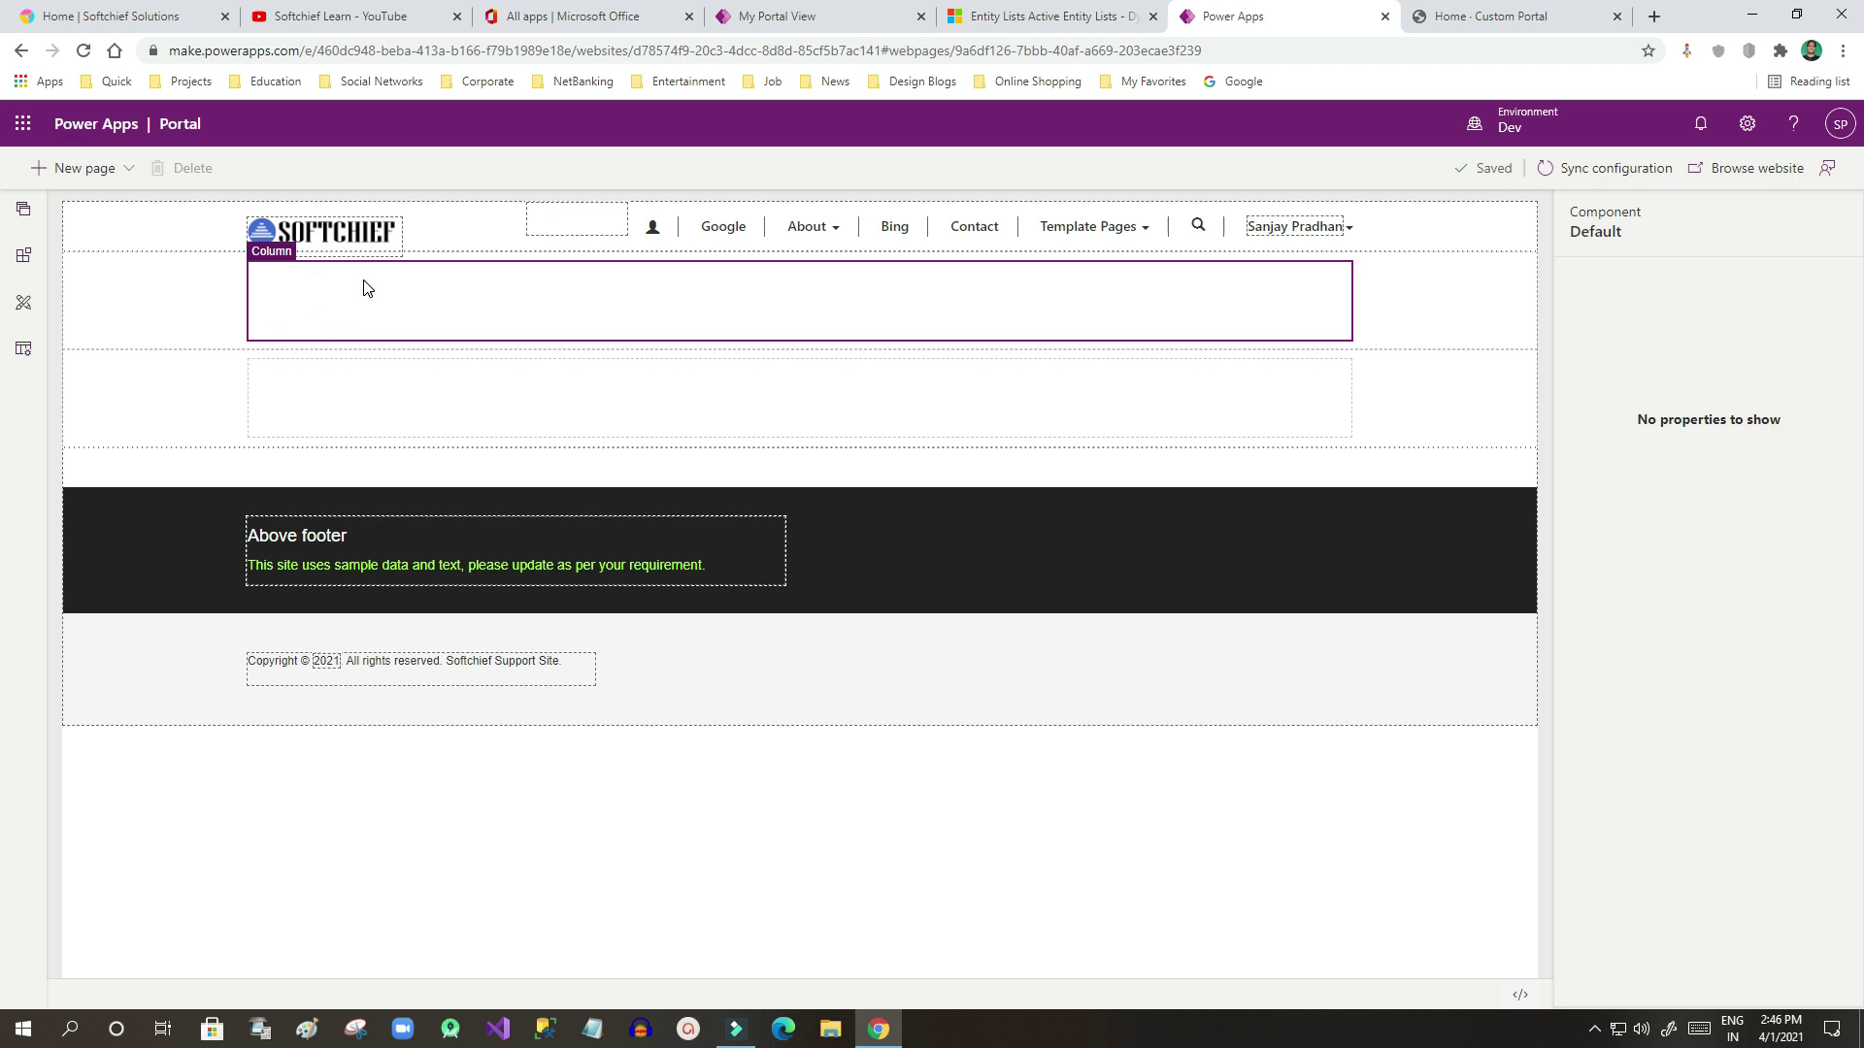
{"action": "left_click", "coordinate": [25, 258]}
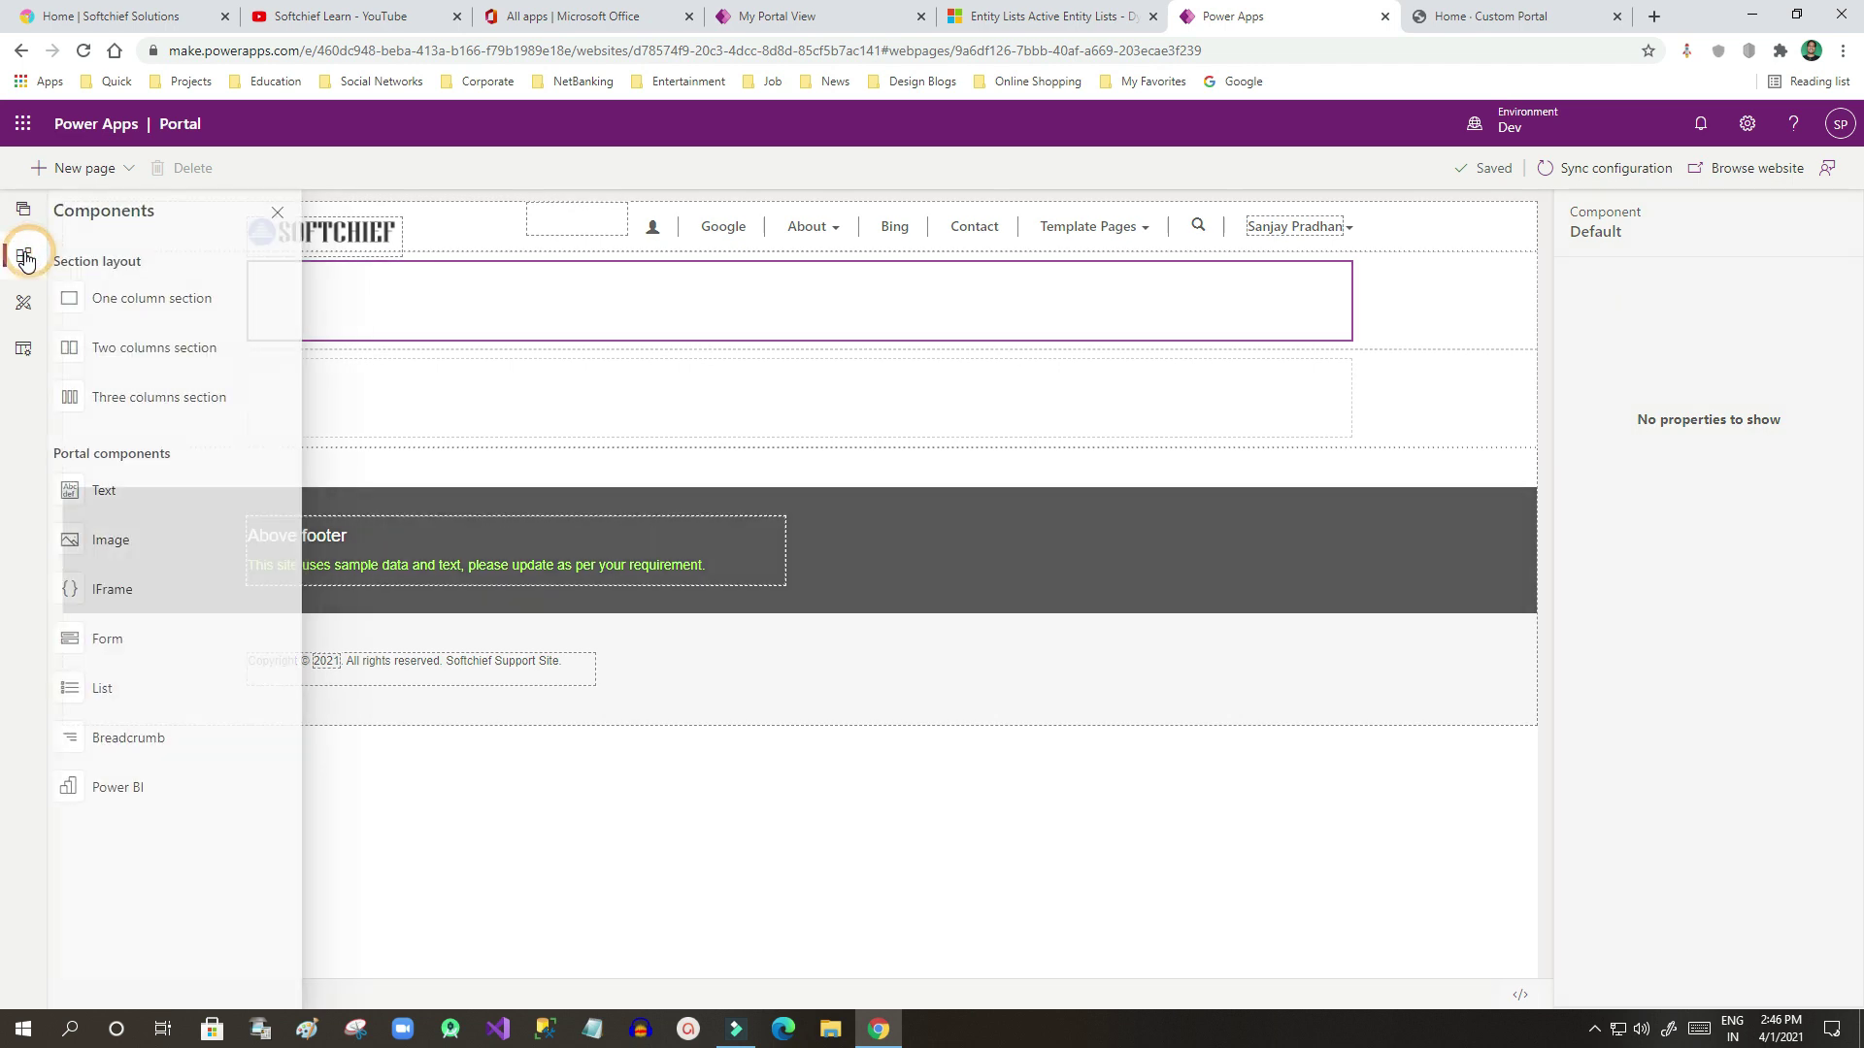
Insert a text block reading 'All Case Records From Dynamics 365' into the column.
{"action": "left_click", "coordinate": [114, 490]}
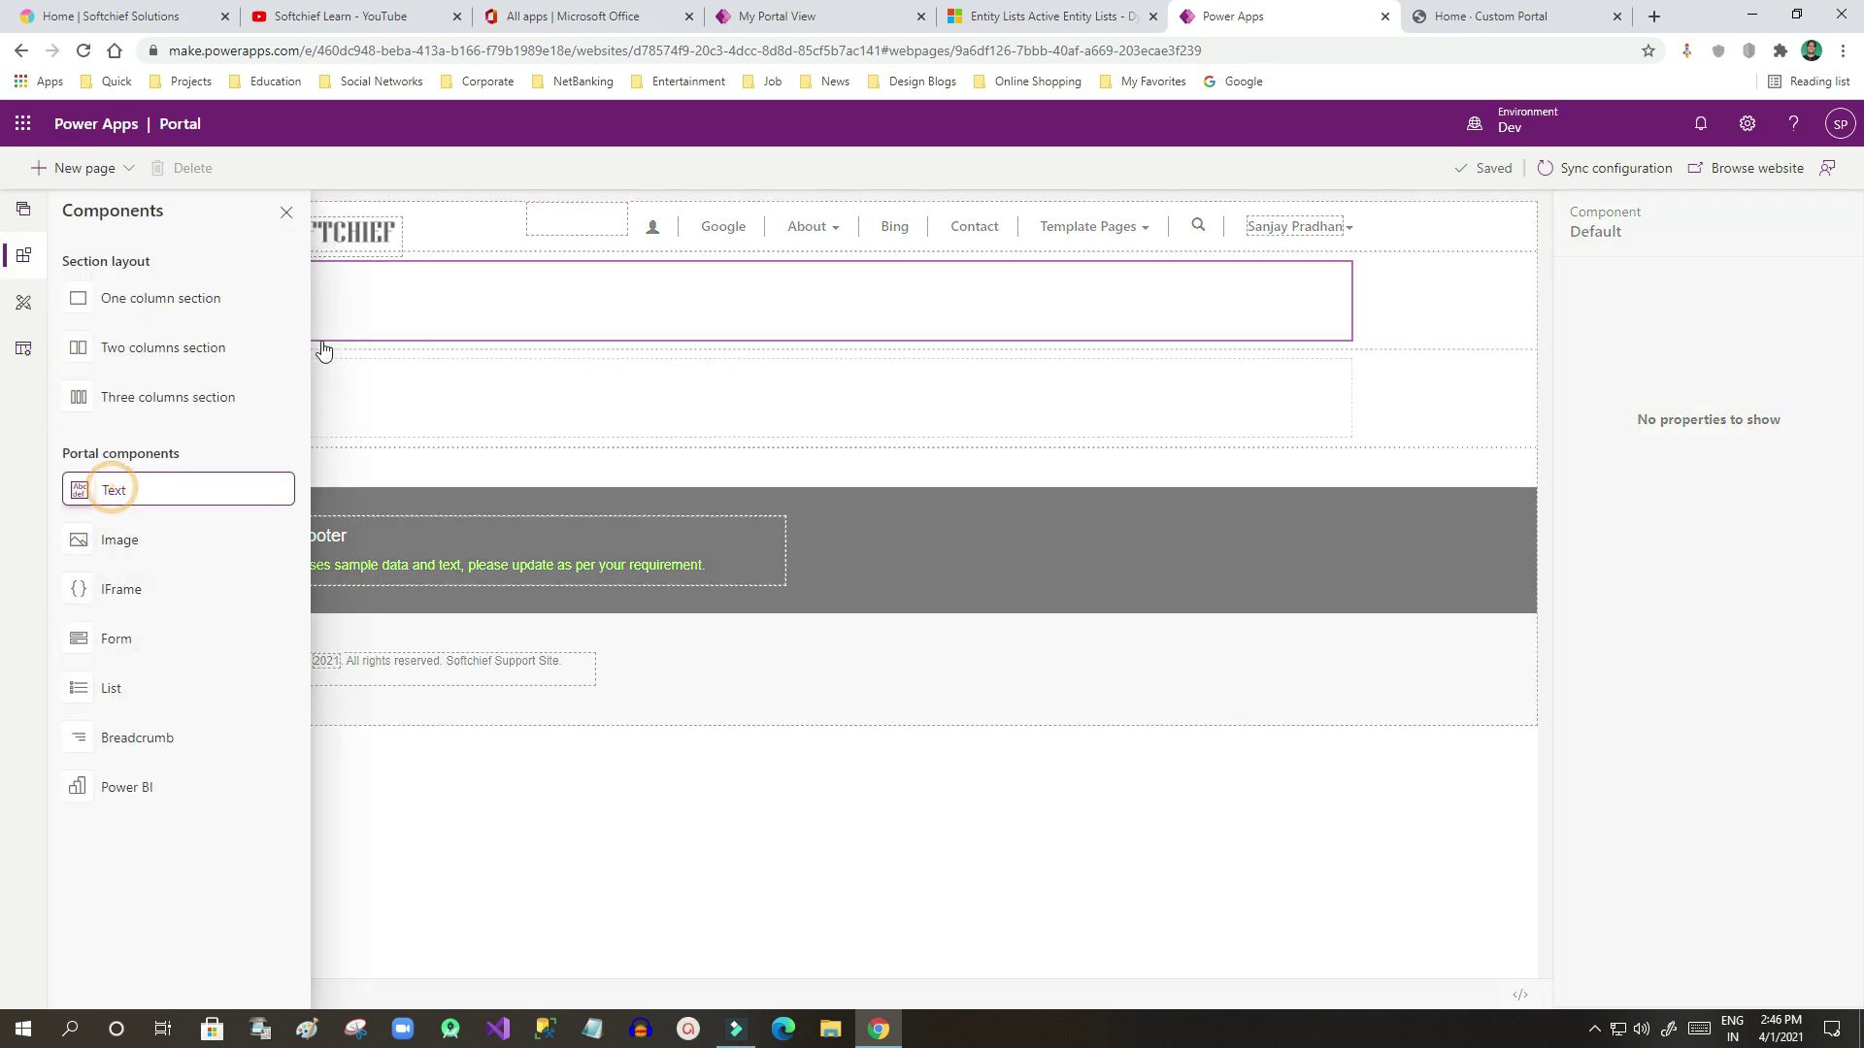
{"action": "left_click", "coordinate": [83, 491]}
{"action": "left_click", "coordinate": [295, 272]}
{"action": "triple_click", "coordinate": [295, 272]}
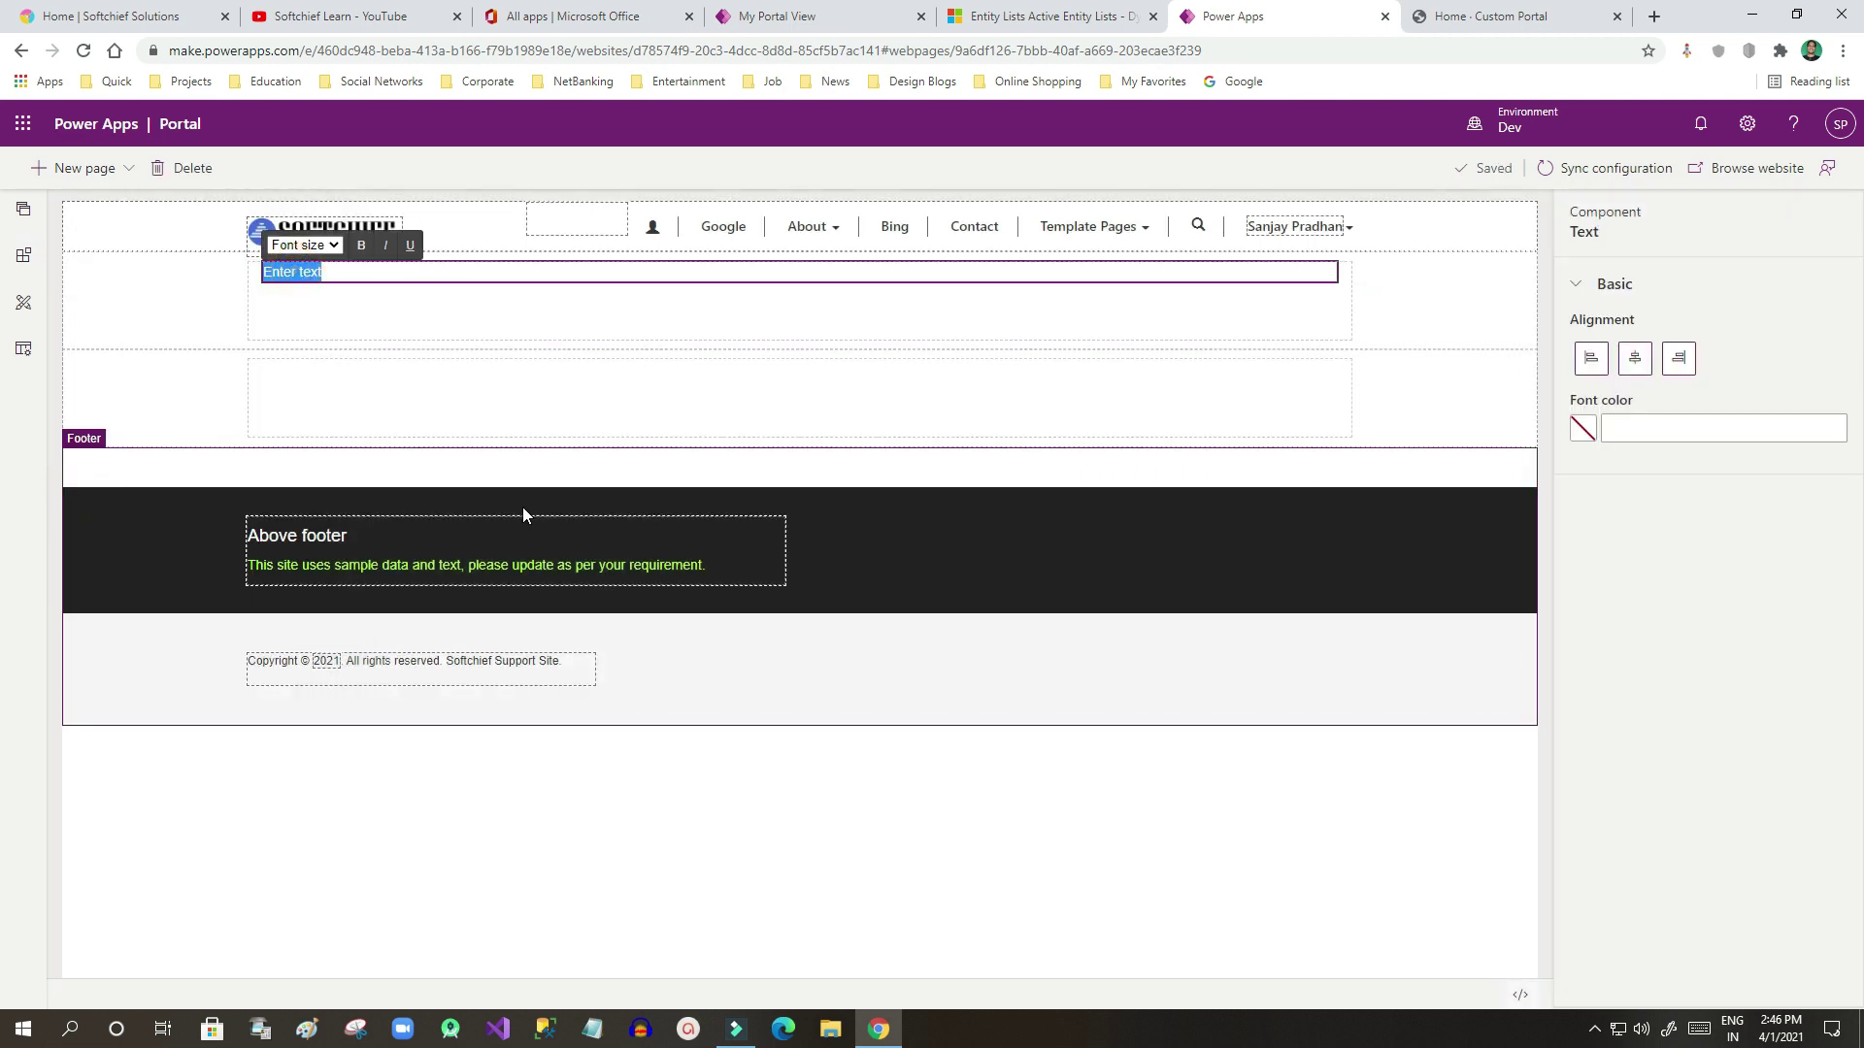
{"action": "type", "text": "All Case Records Fr"}
{"action": "type", "text": "om Dynamics 365"}
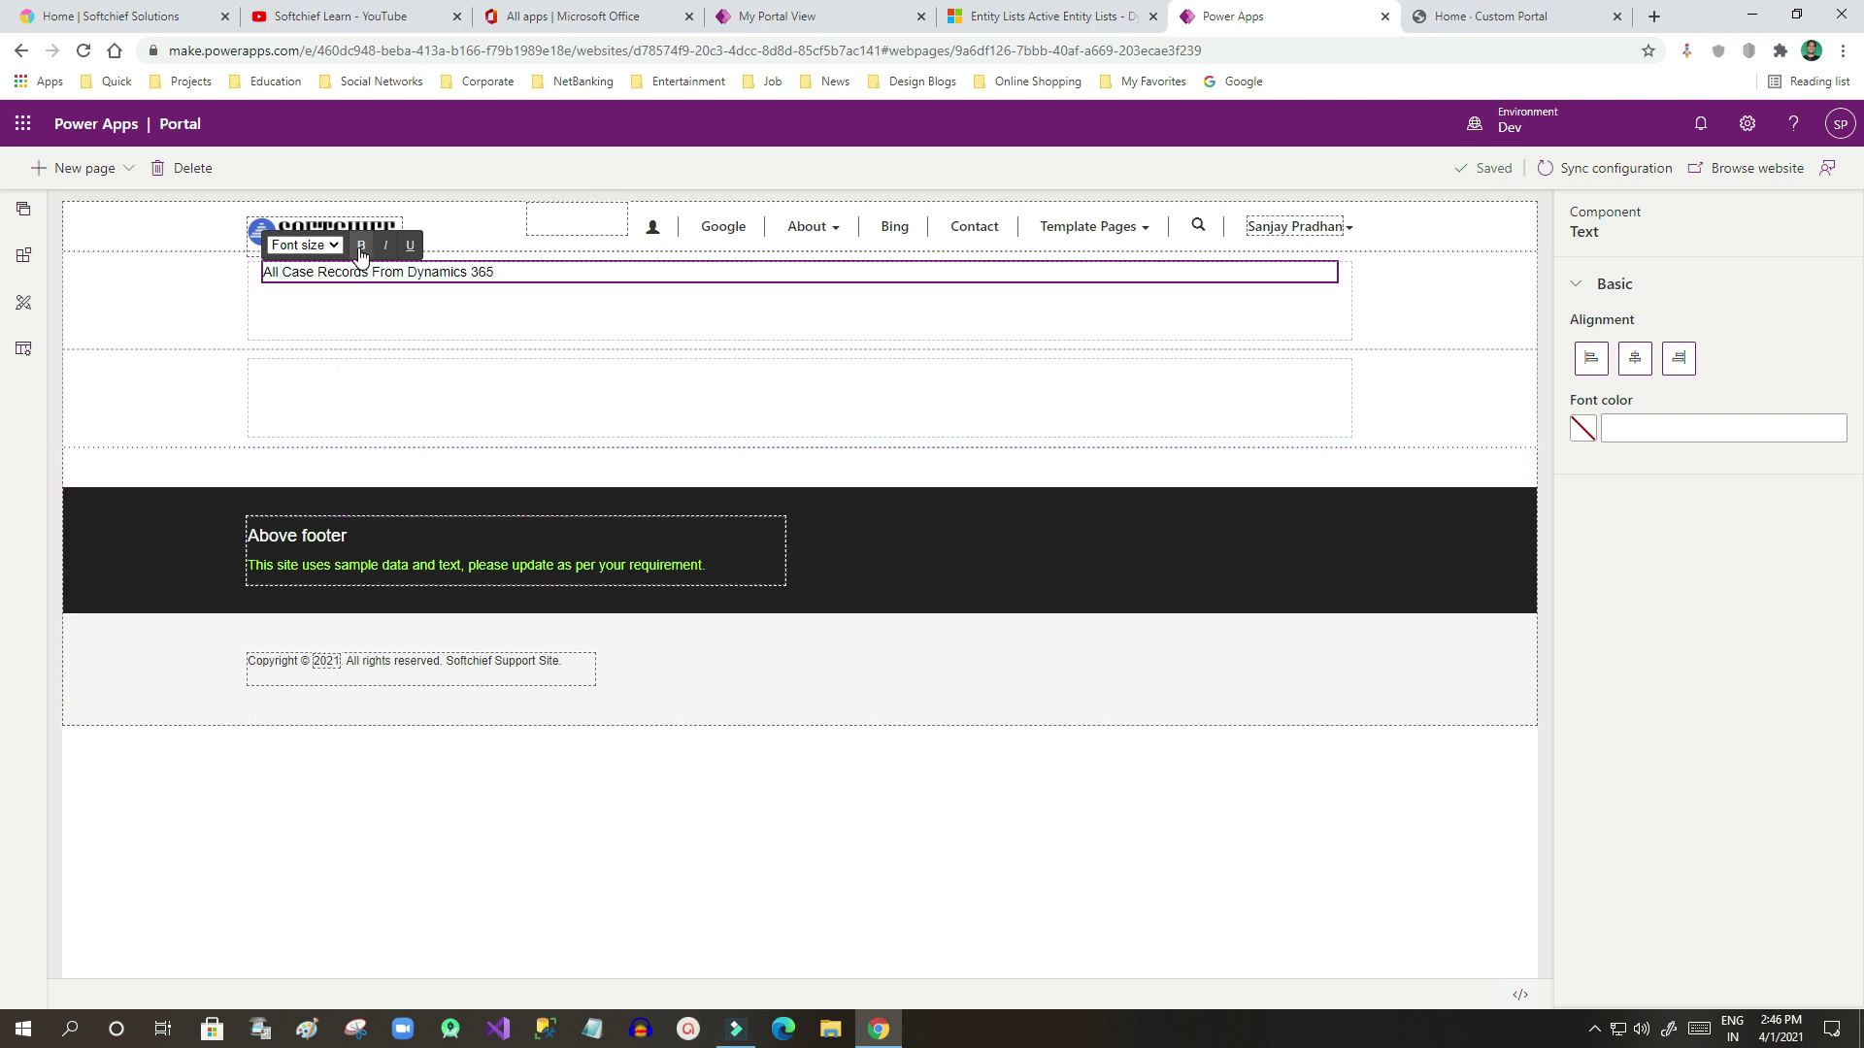
Set the whole heading text to font size 24.
{"action": "key", "text": "ctrl+a"}
{"action": "left_click", "coordinate": [304, 244]}
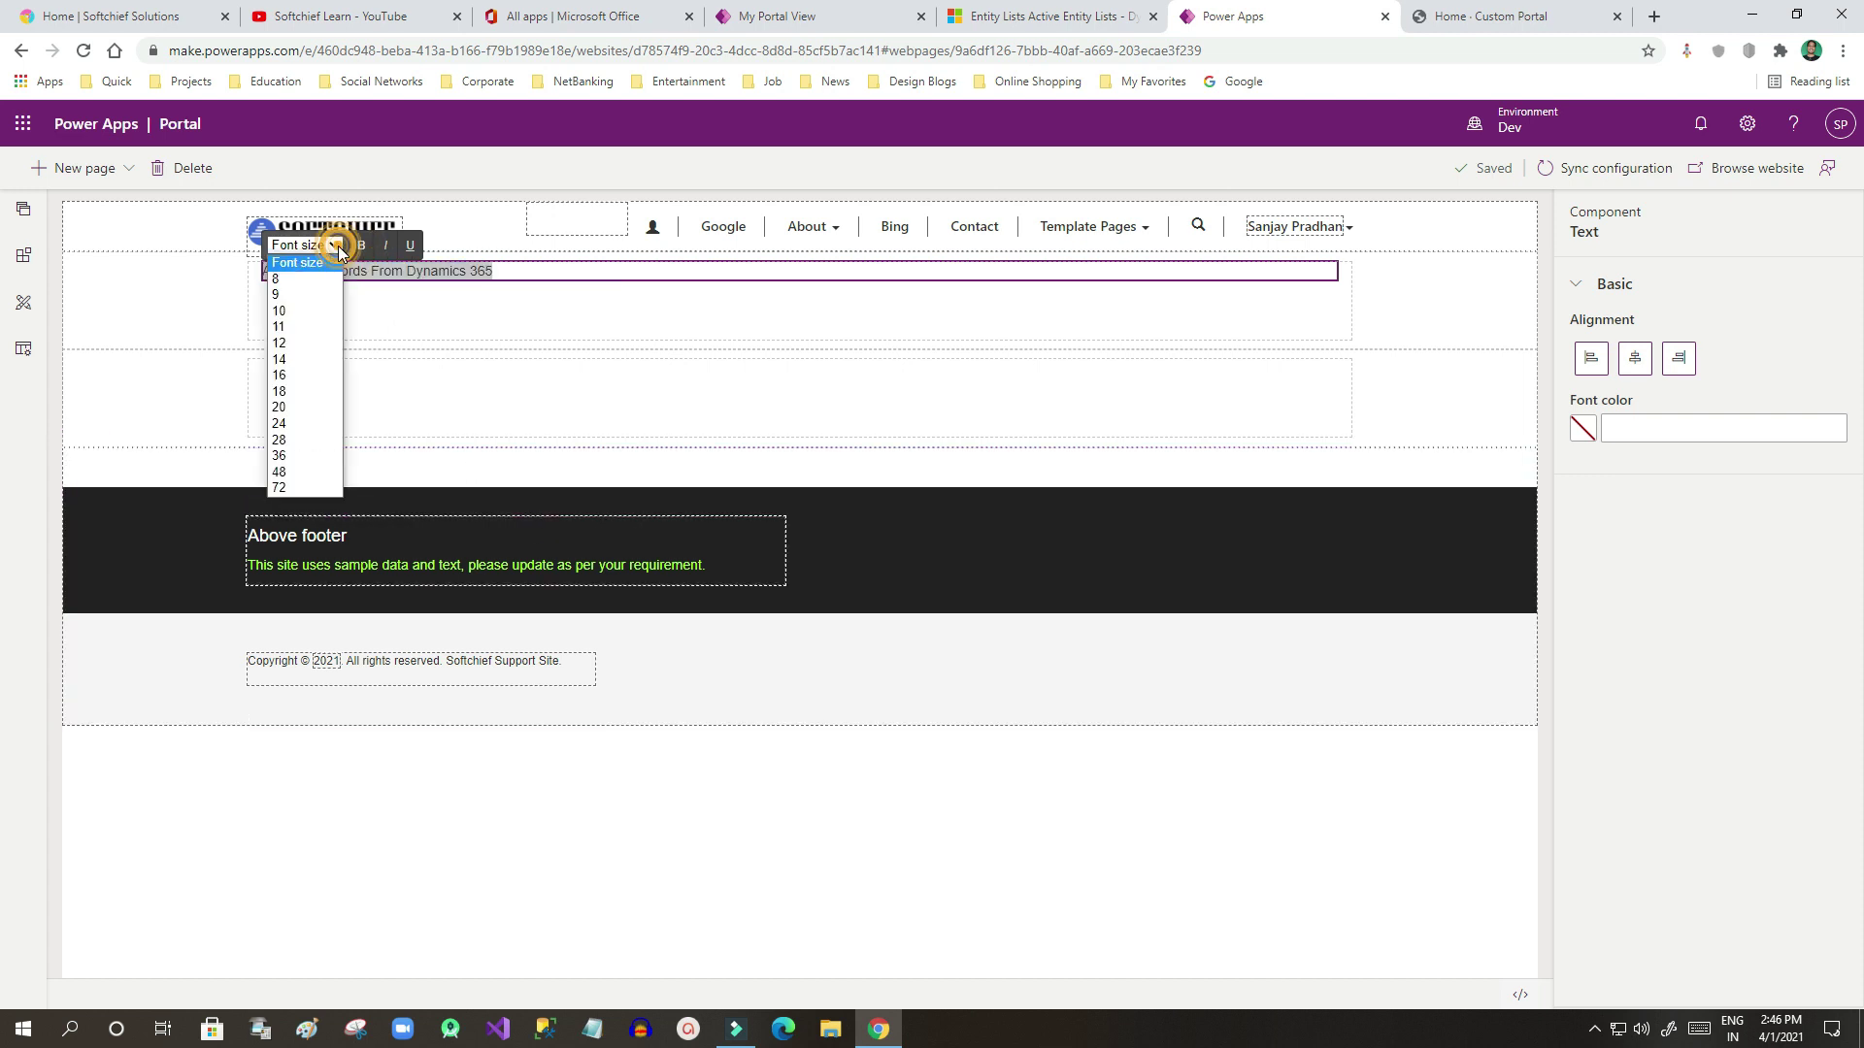
{"action": "left_click", "coordinate": [296, 385]}
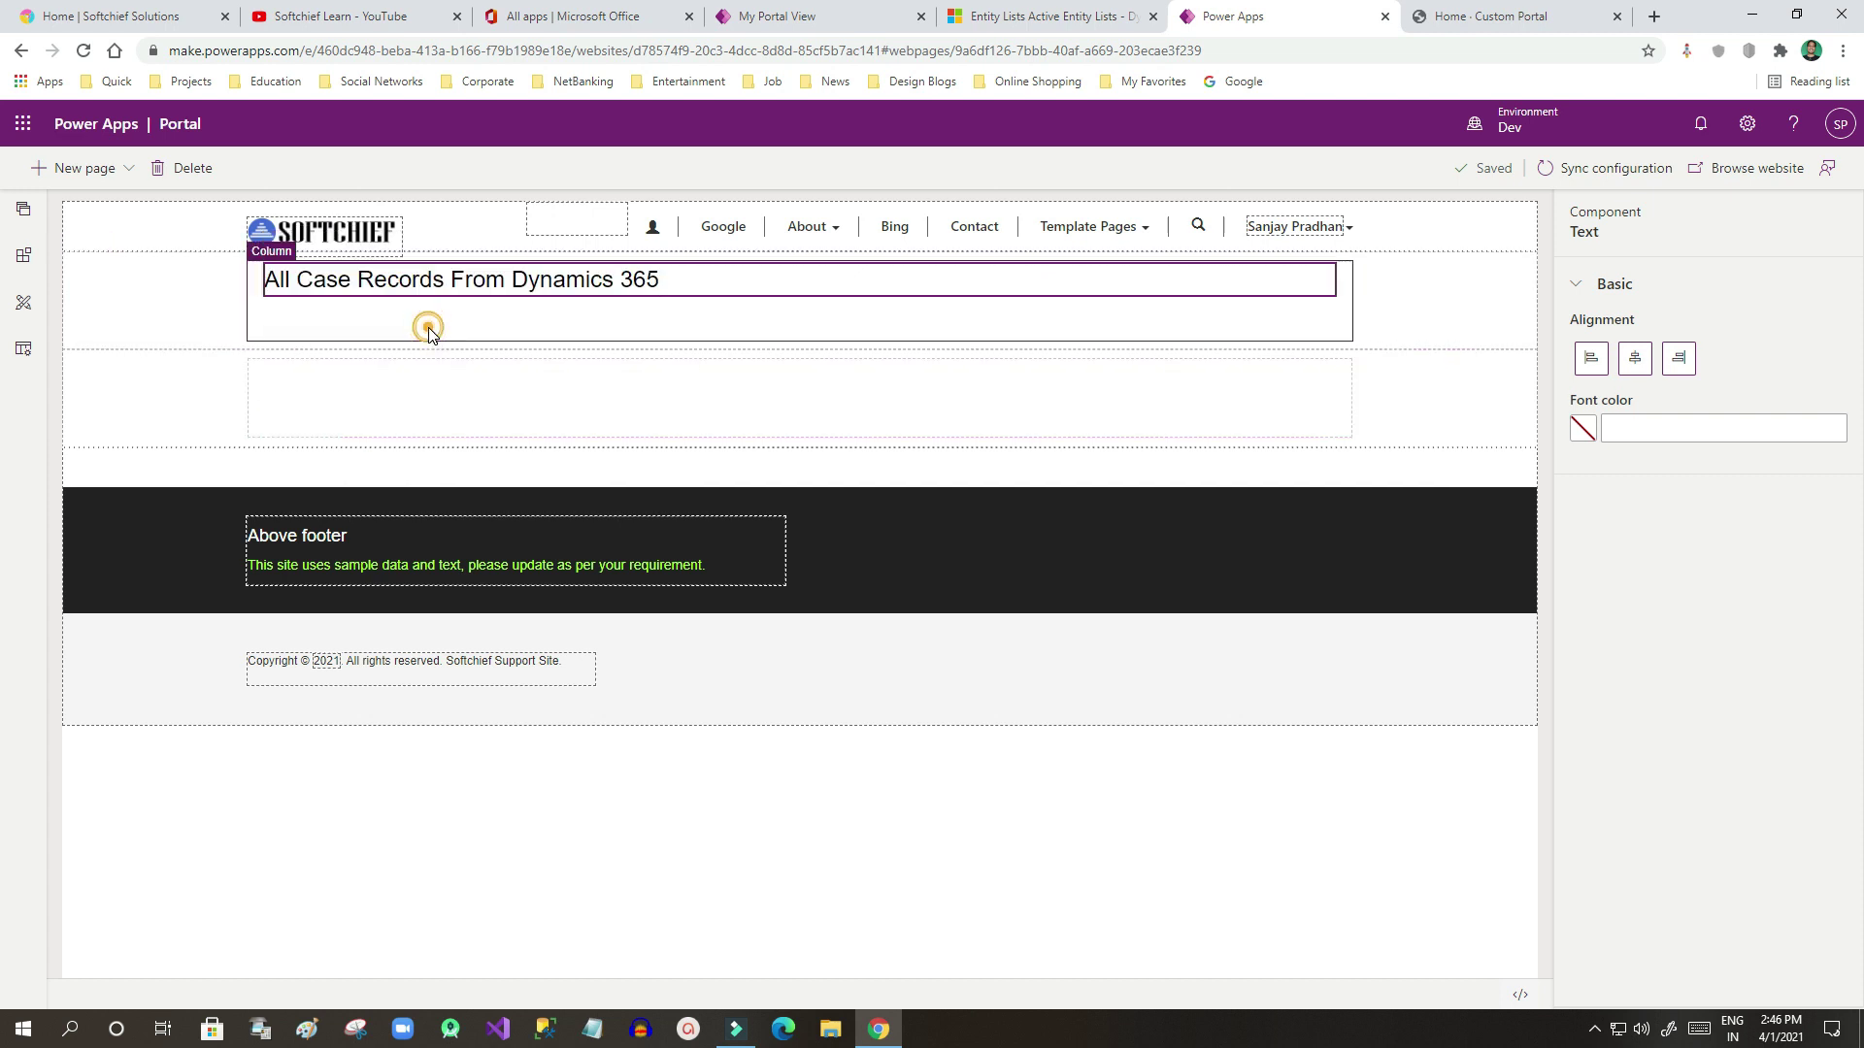
{"action": "left_click", "coordinate": [399, 386]}
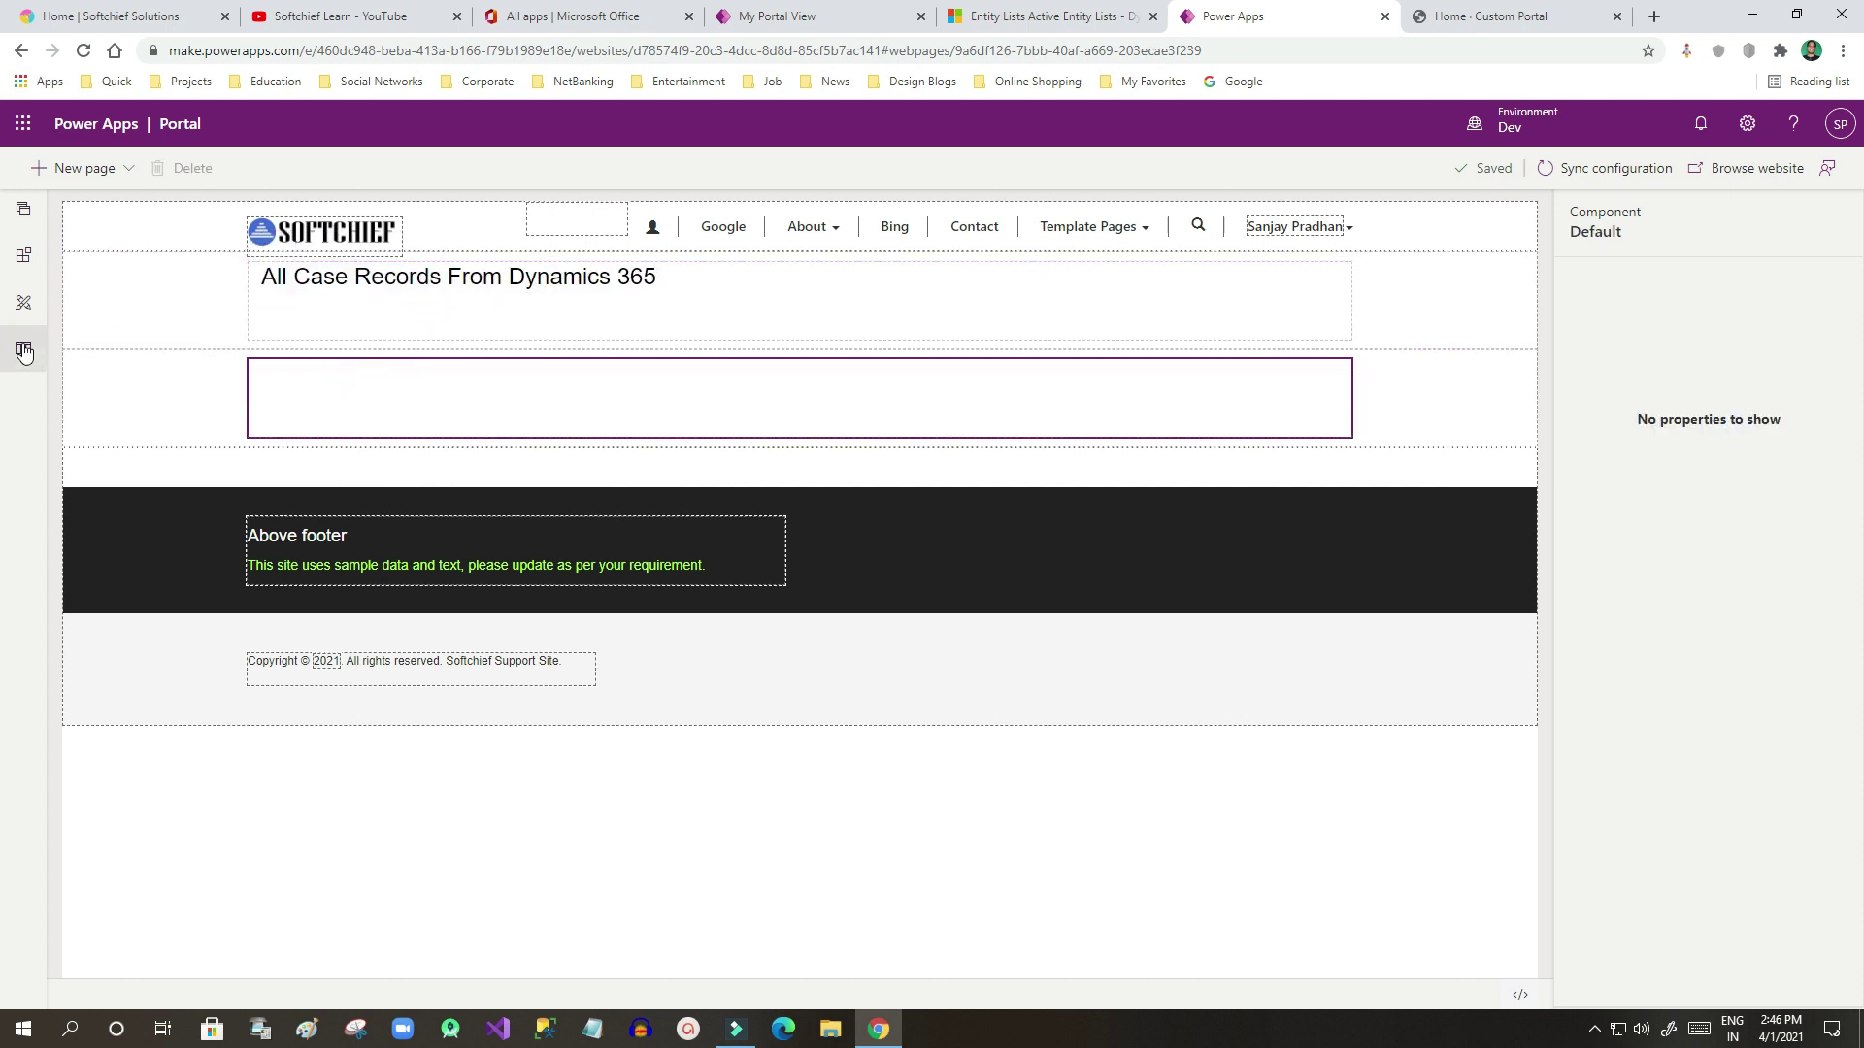
Insert a list component into the empty section and name it Case Entity List.
{"action": "left_click", "coordinate": [24, 255]}
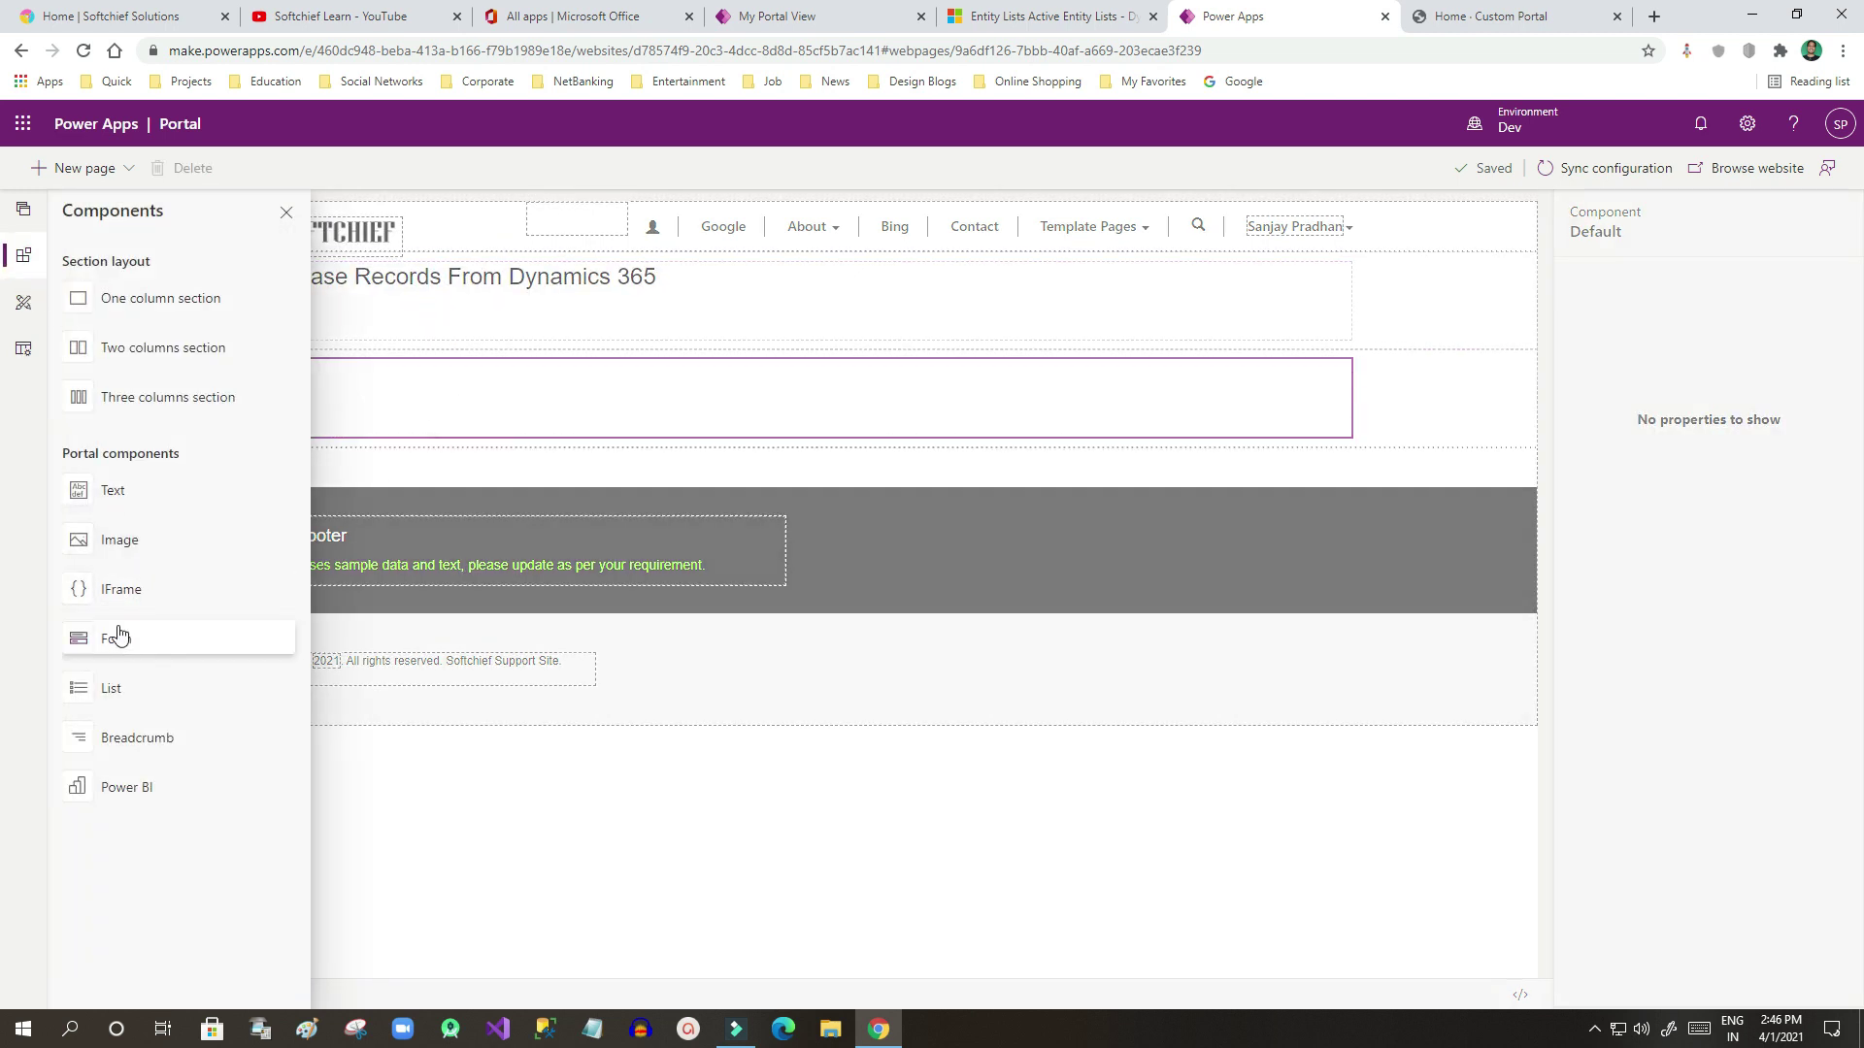
{"action": "left_click", "coordinate": [97, 697]}
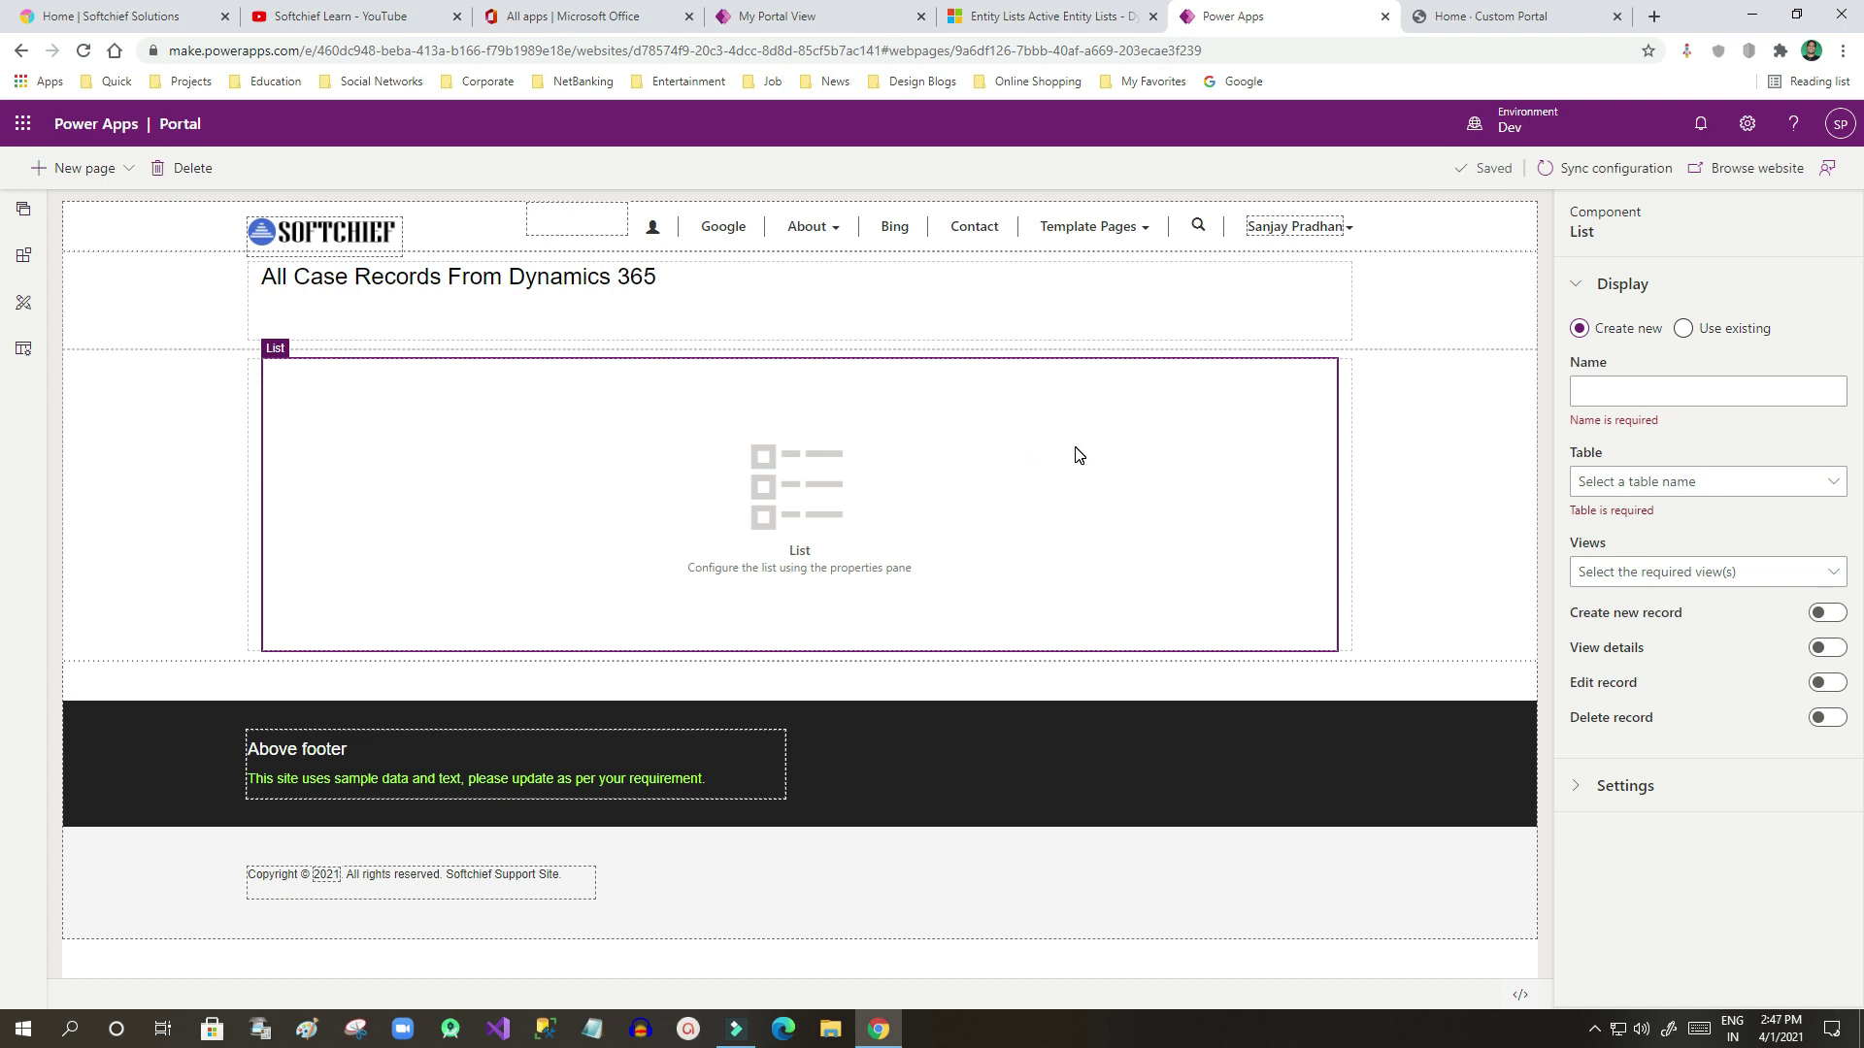
{"action": "left_click", "coordinate": [1019, 427]}
{"action": "left_click", "coordinate": [1616, 391]}
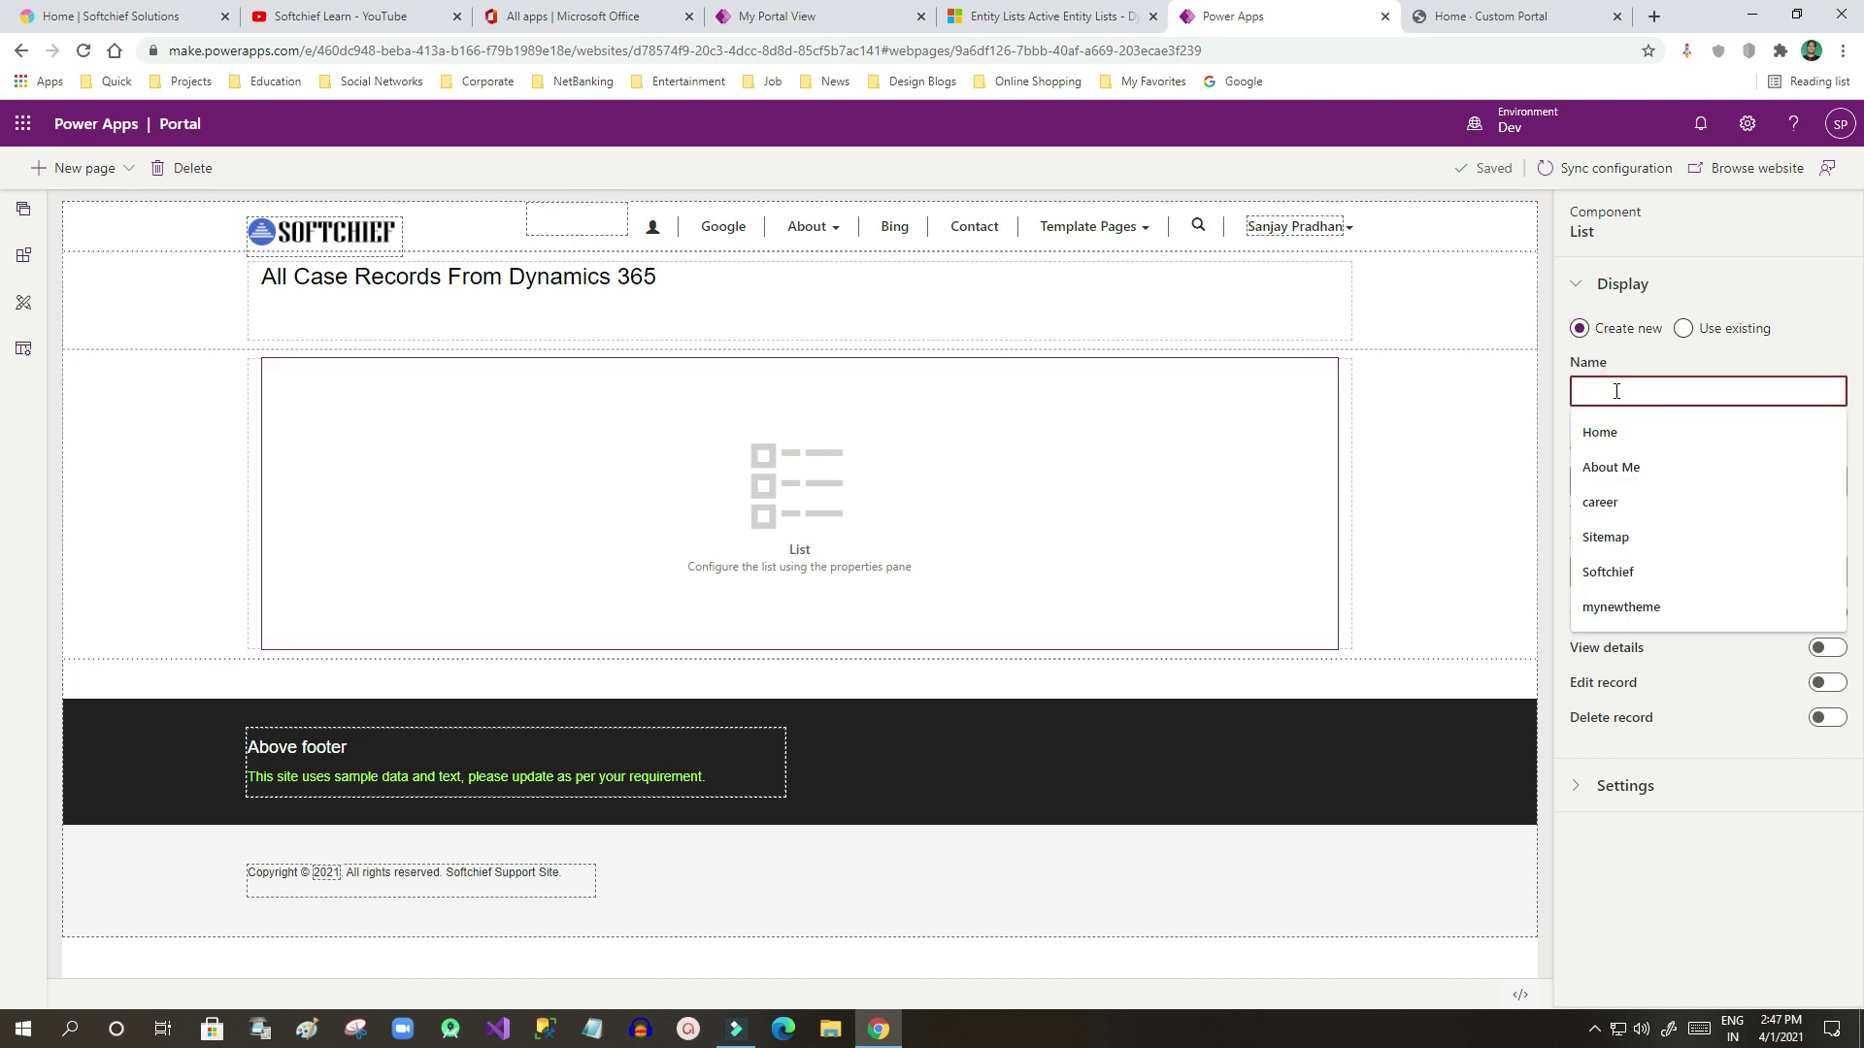
{"action": "type", "text": "Case"}
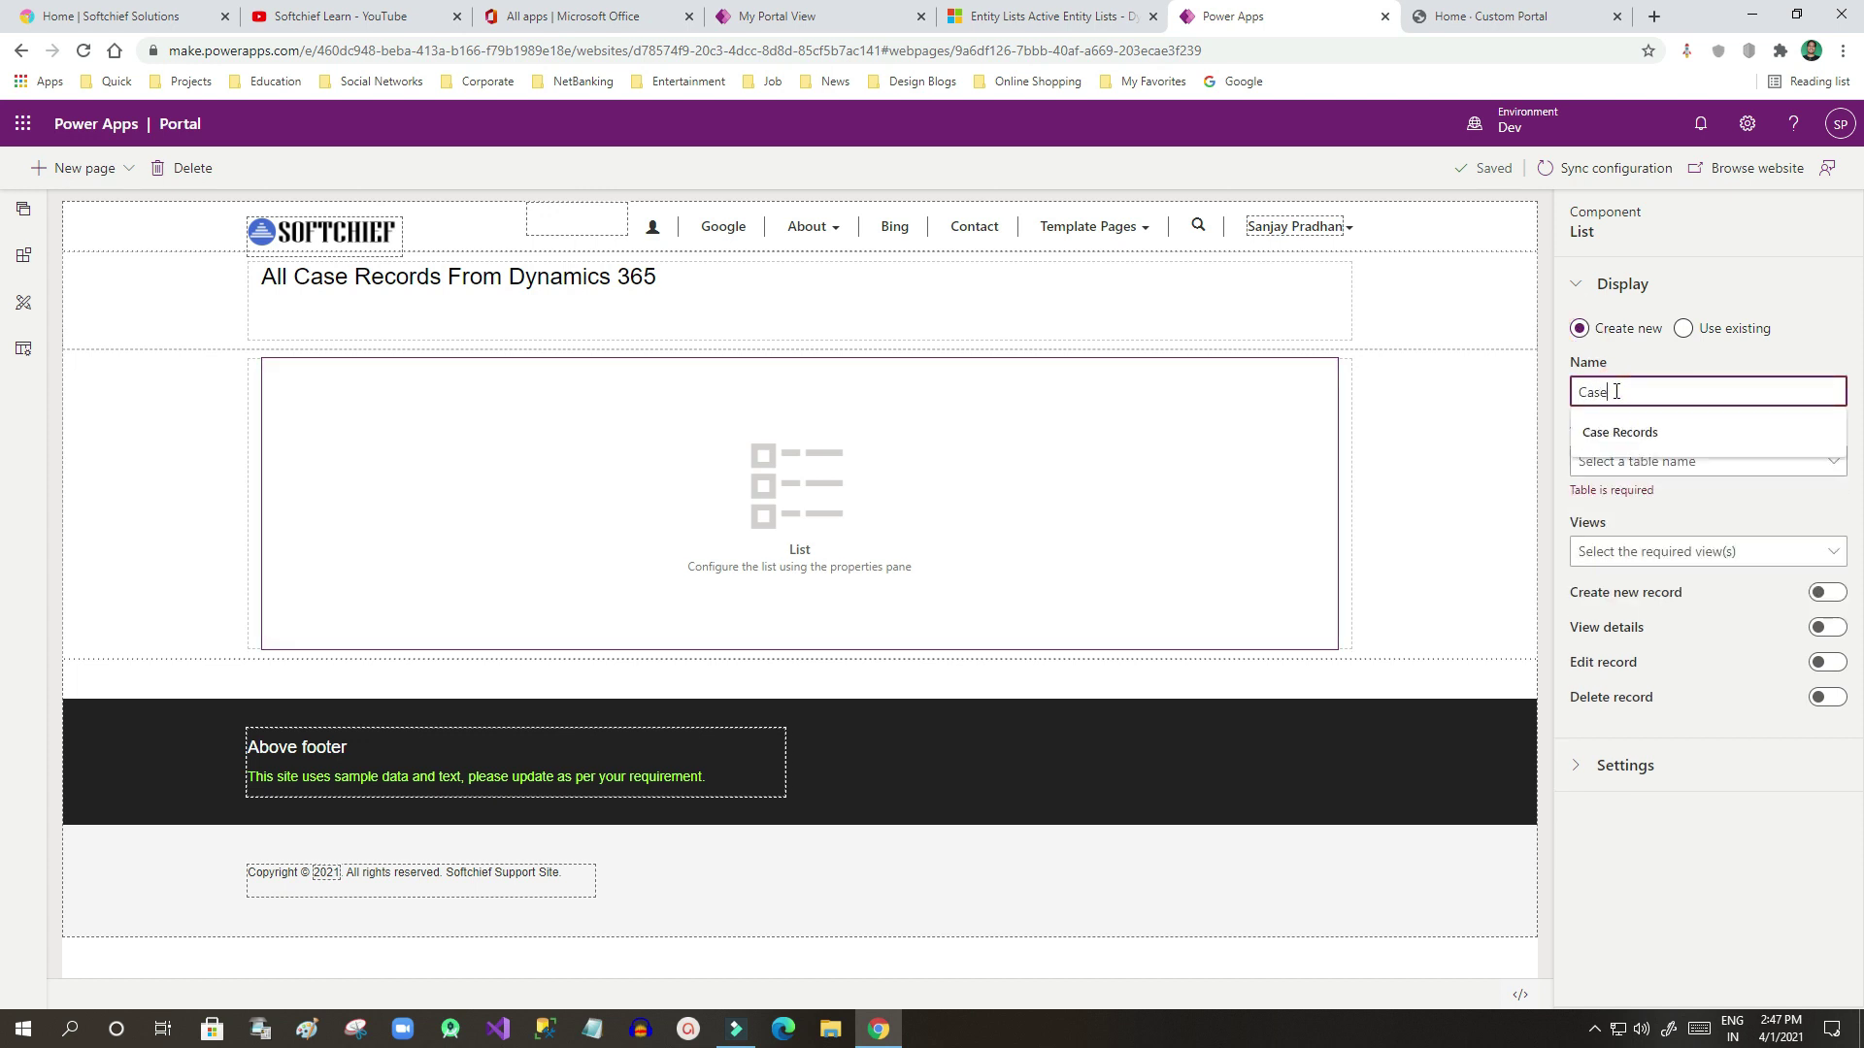
{"action": "type", "text": " Entity List"}
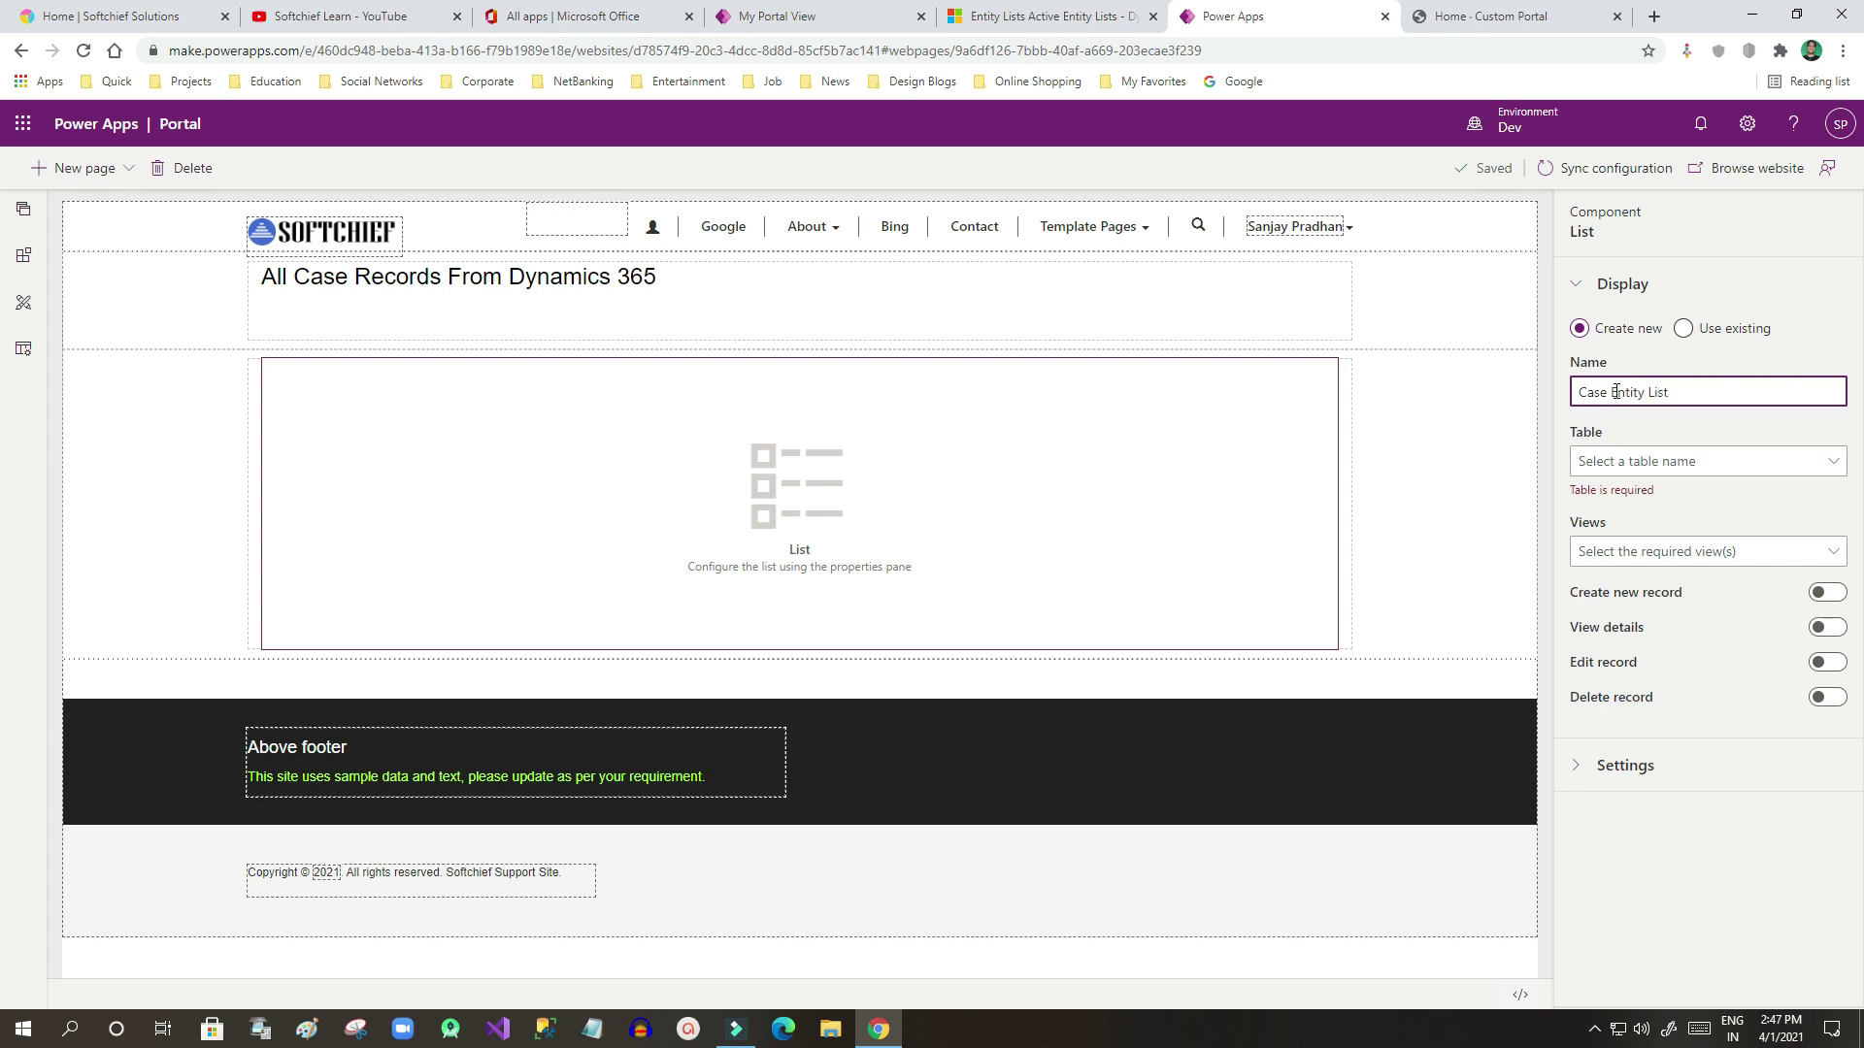
{"action": "left_click", "coordinate": [1761, 464]}
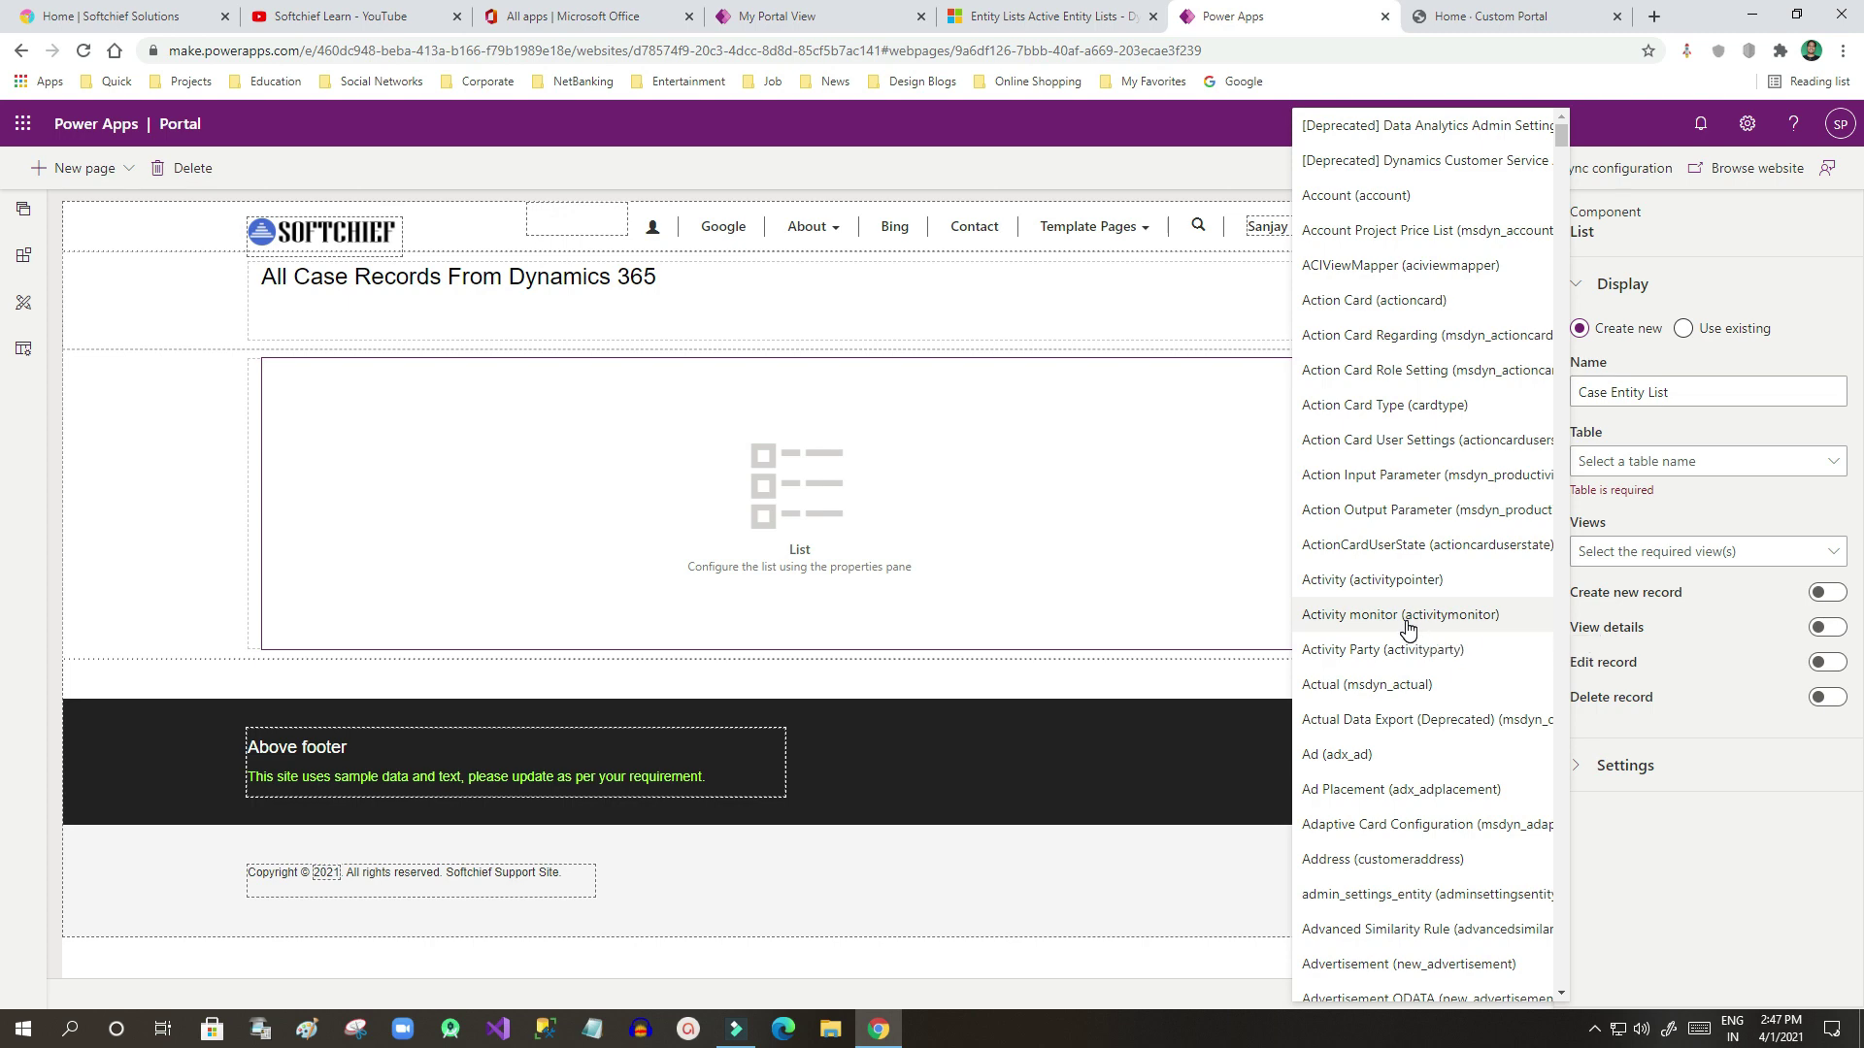
Choose Case (incident) as the list's table.
{"action": "left_click_drag", "start_coordinate": [1561, 136], "coordinate": [1559, 255]}
{"action": "left_click", "coordinate": [1358, 450]}
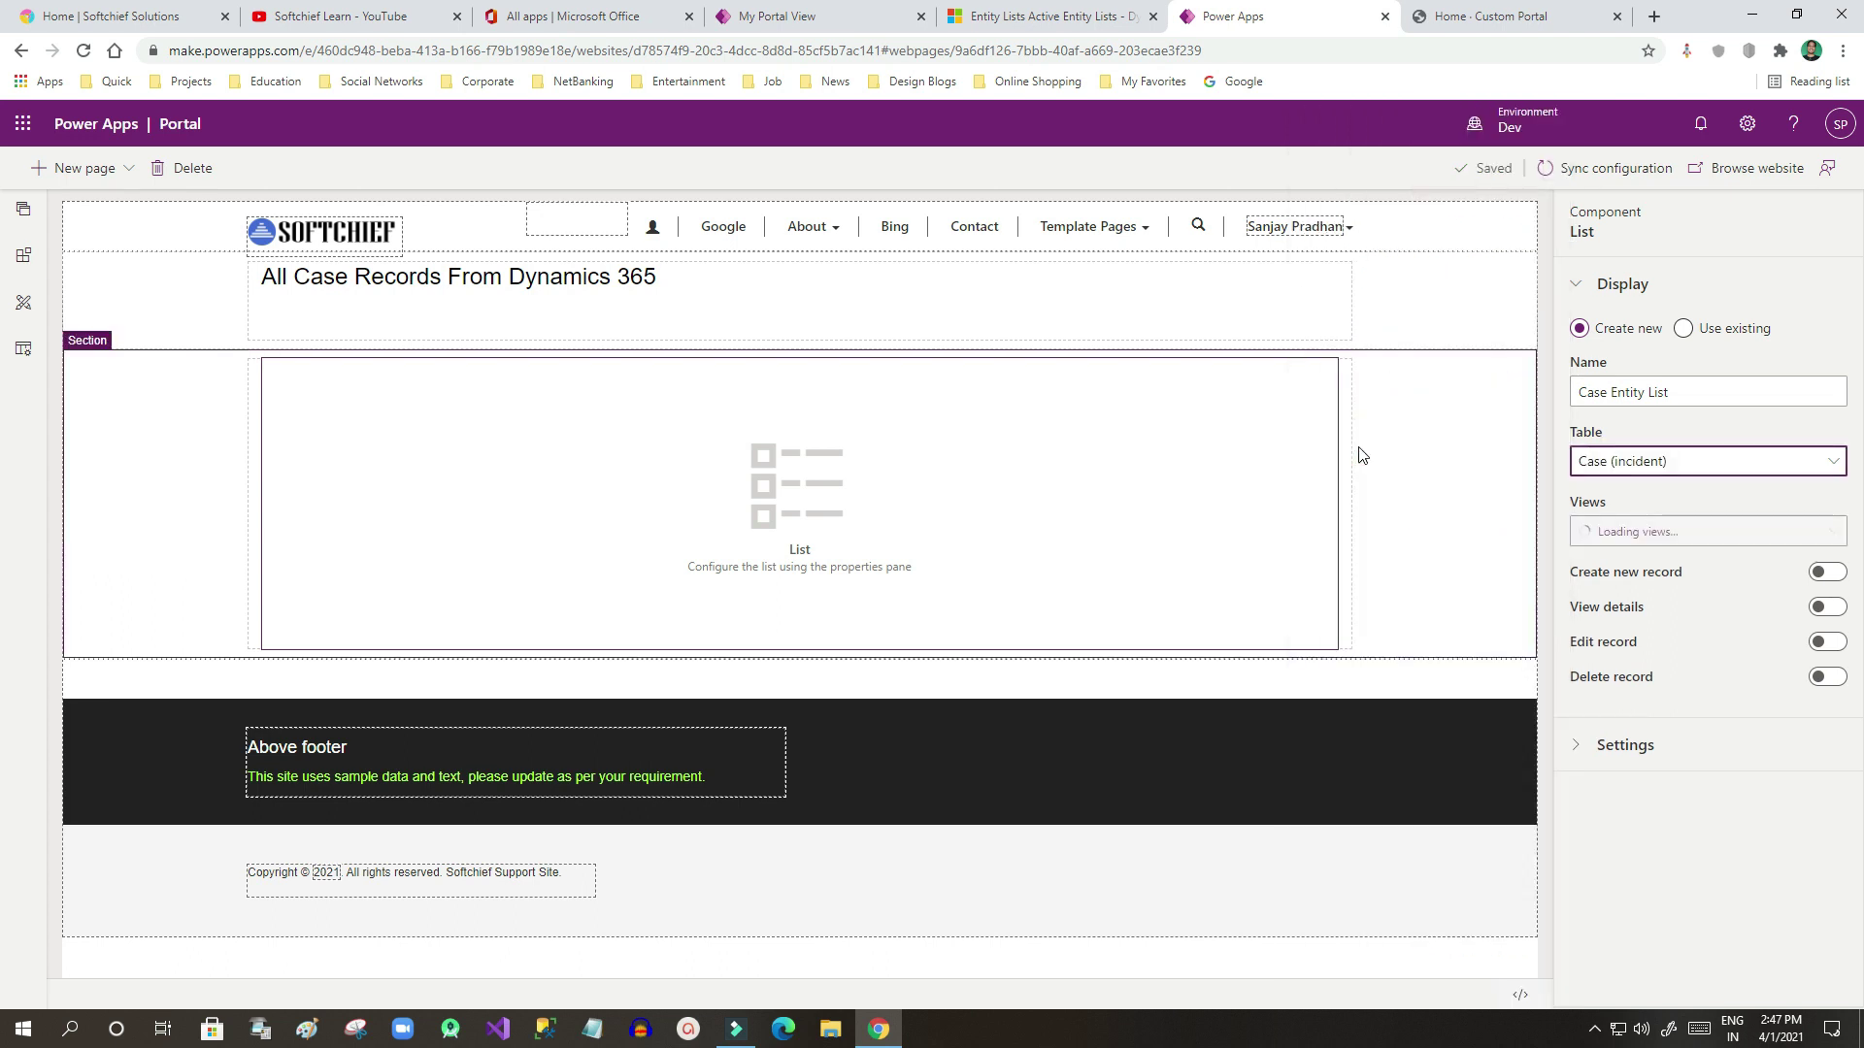
{"action": "left_click_drag", "start_coordinate": [1563, 502], "coordinate": [1616, 506]}
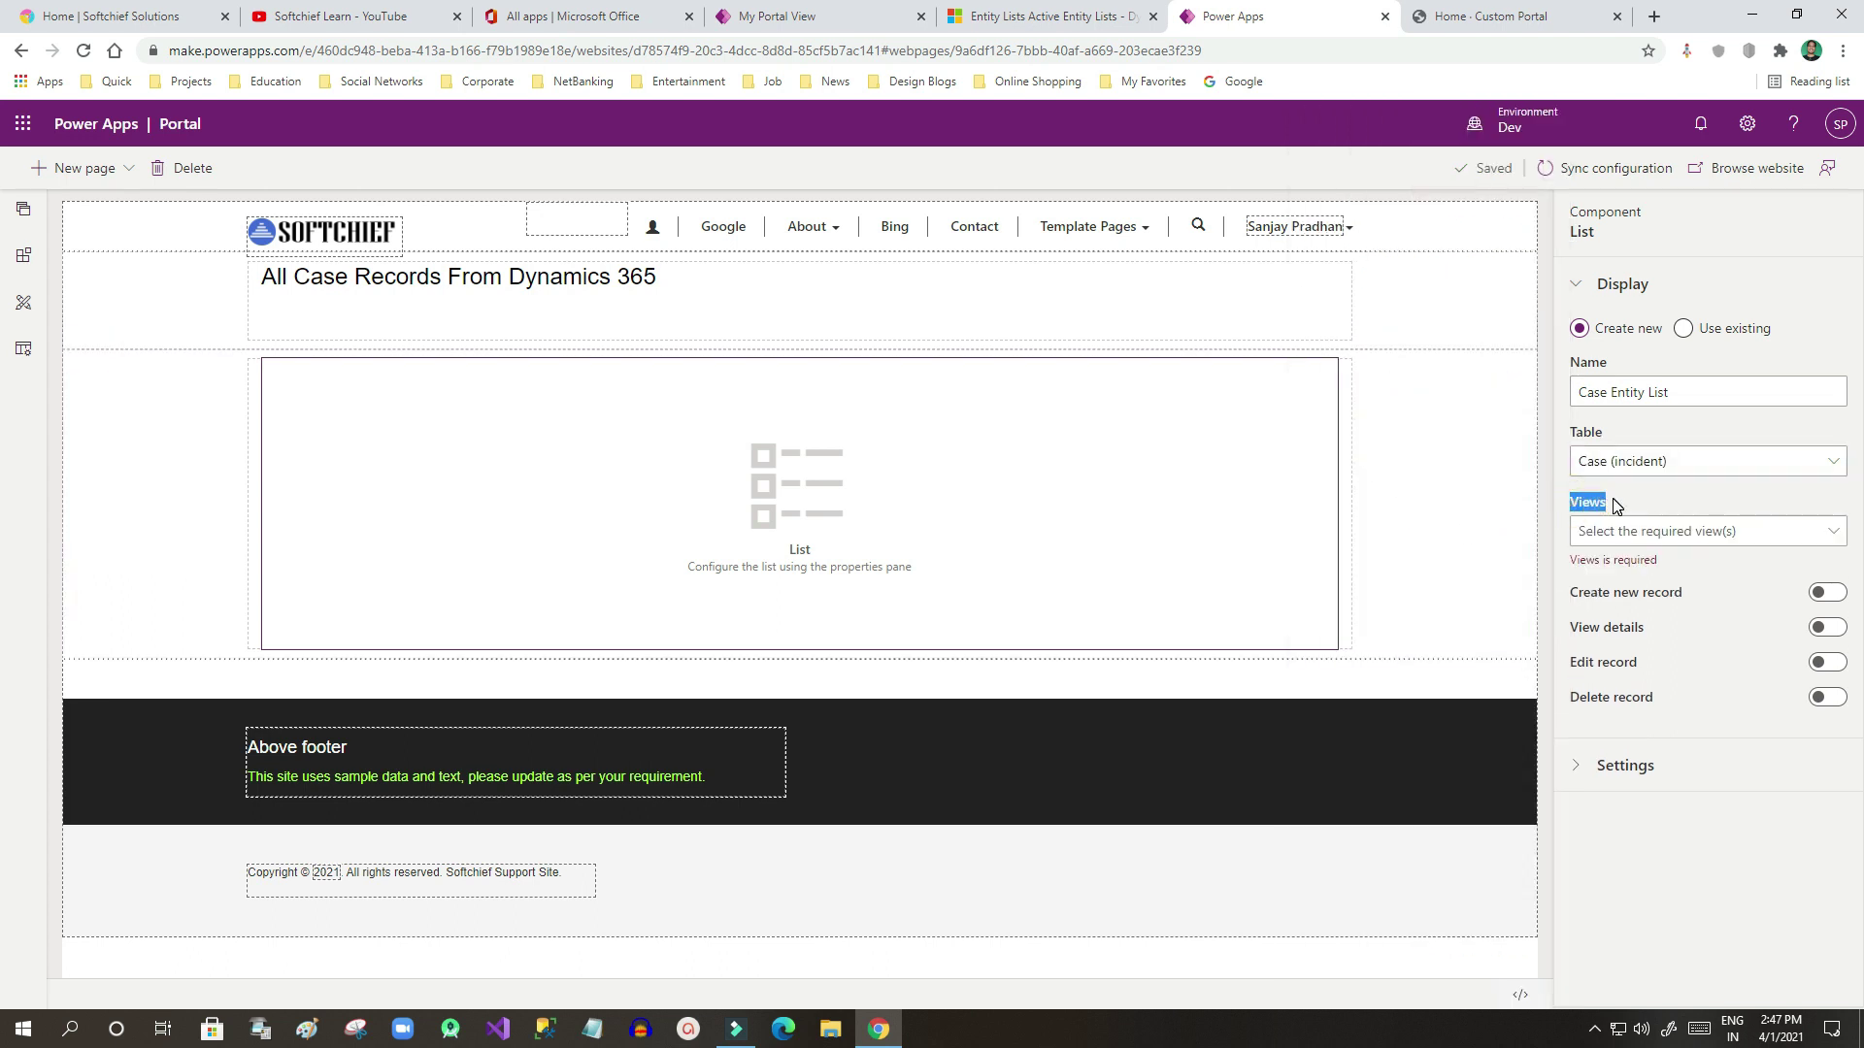
Select My Portal View as the list's view after checking its definition in Dynamics 365.
{"action": "left_click", "coordinate": [1832, 536]}
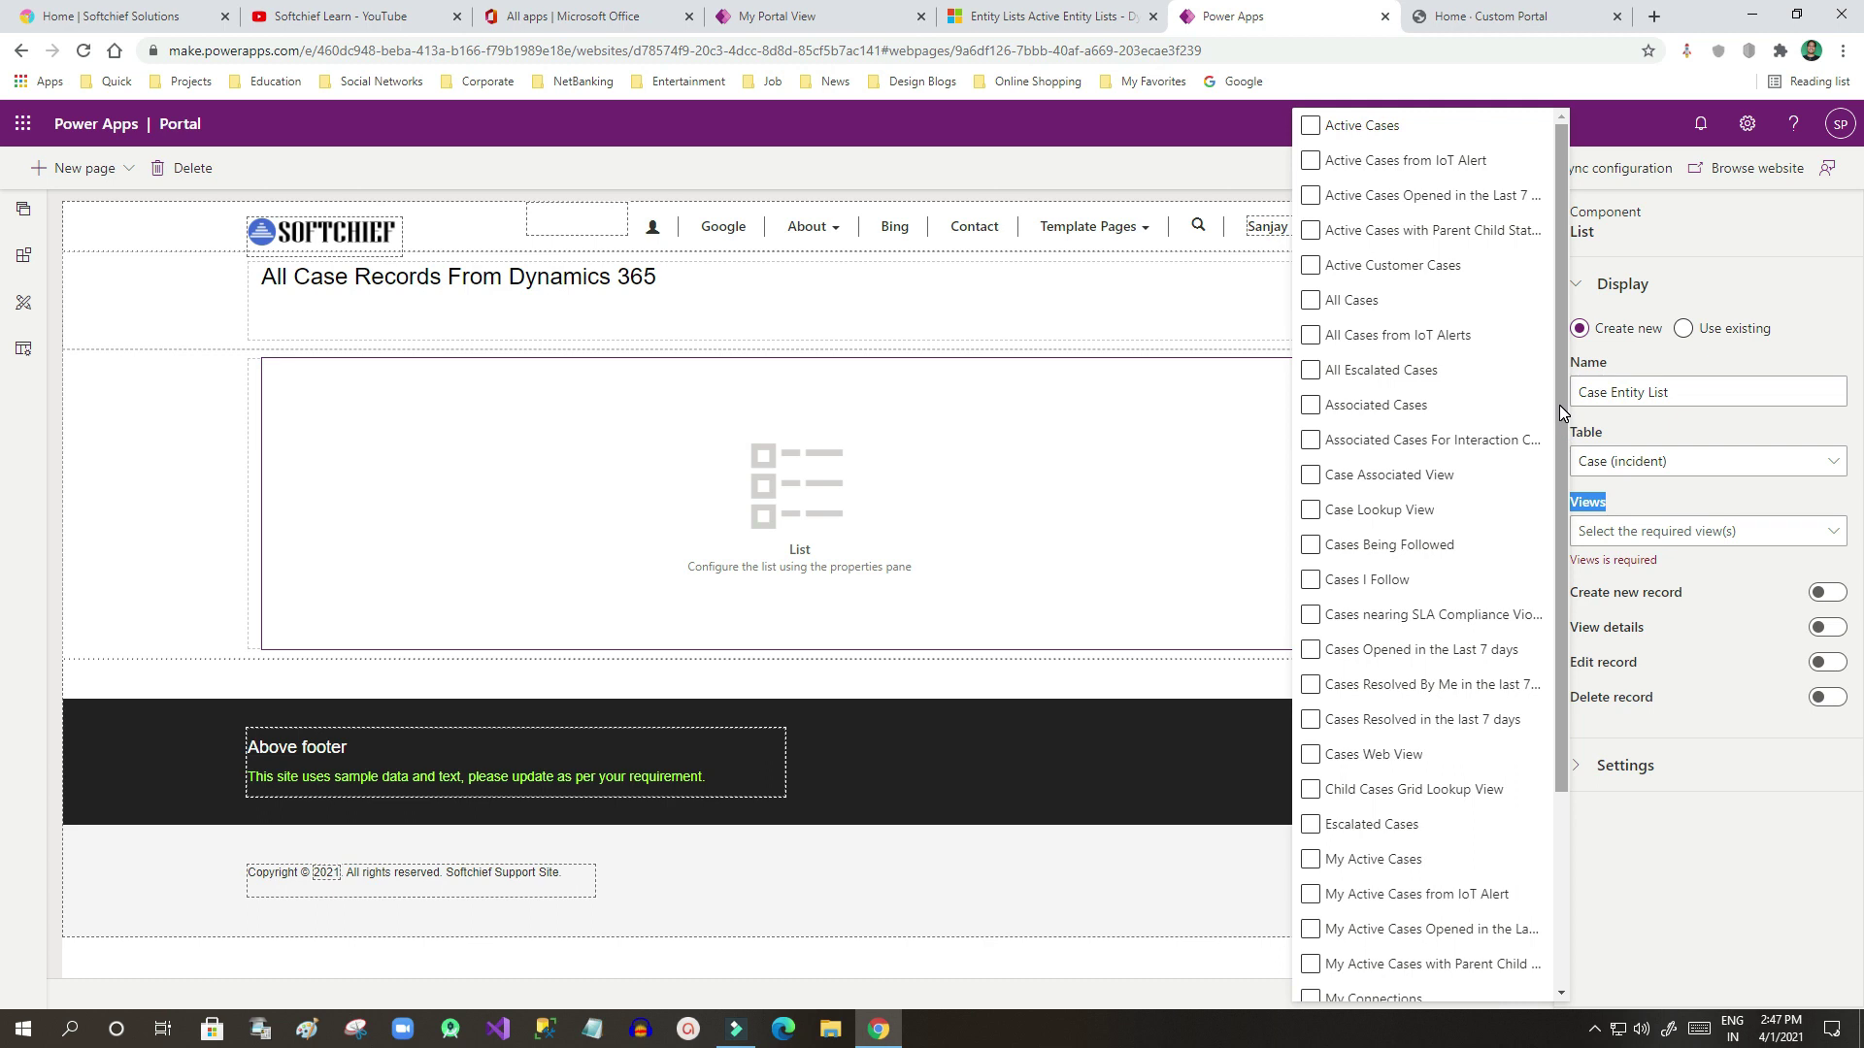
{"action": "left_click_drag", "start_coordinate": [1562, 424], "coordinate": [1553, 653]}
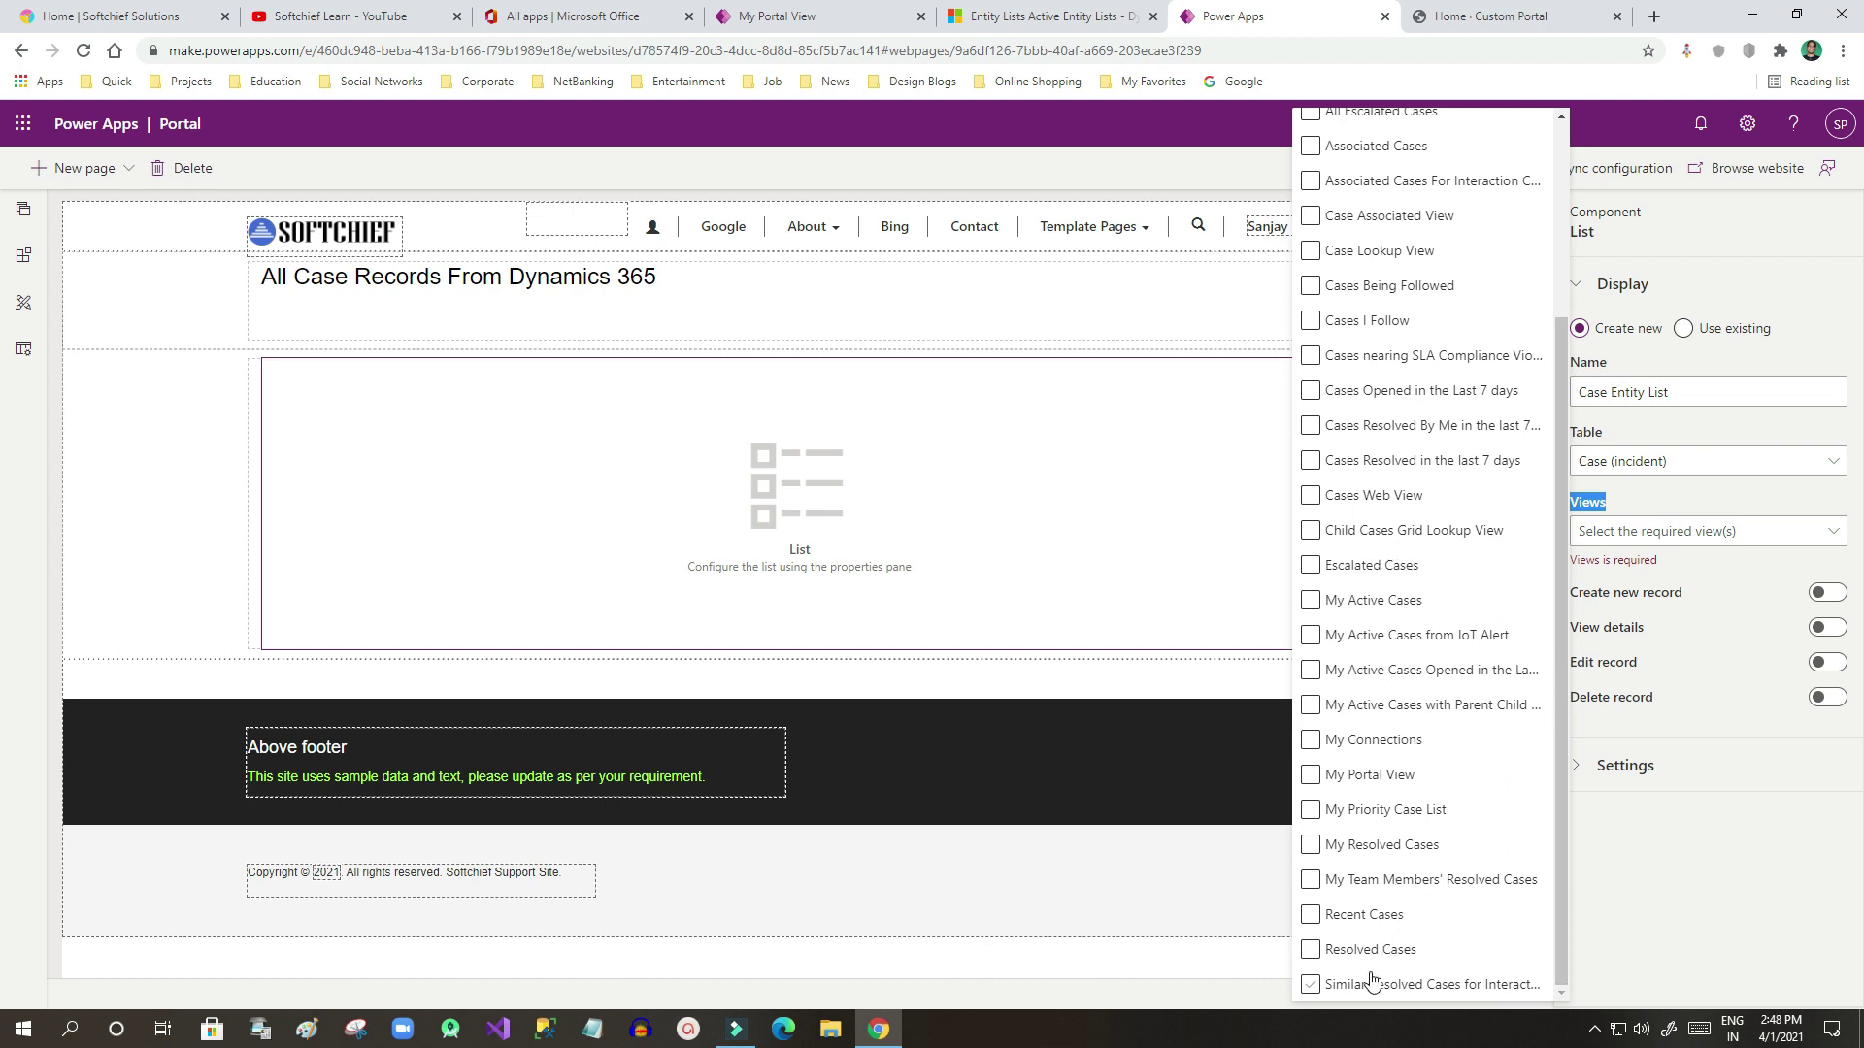
{"action": "left_click", "coordinate": [1054, 17]}
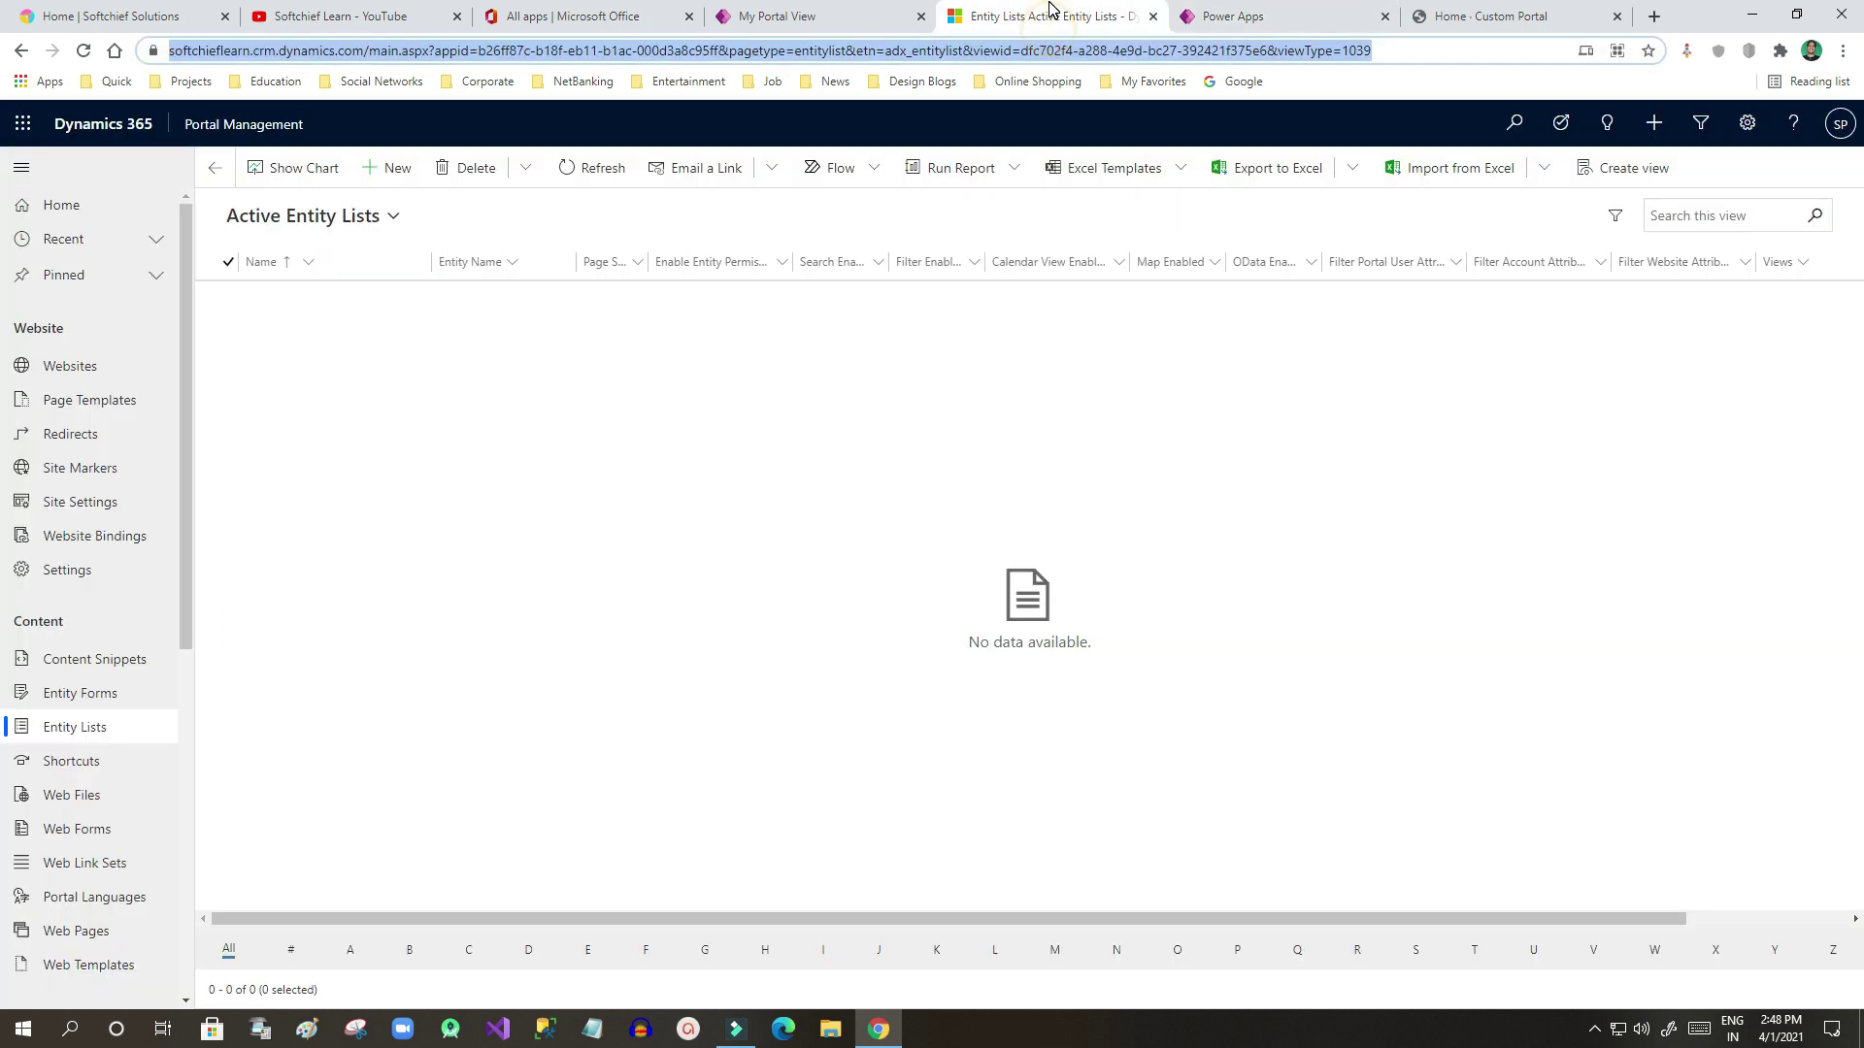
{"action": "left_click", "coordinate": [874, 10]}
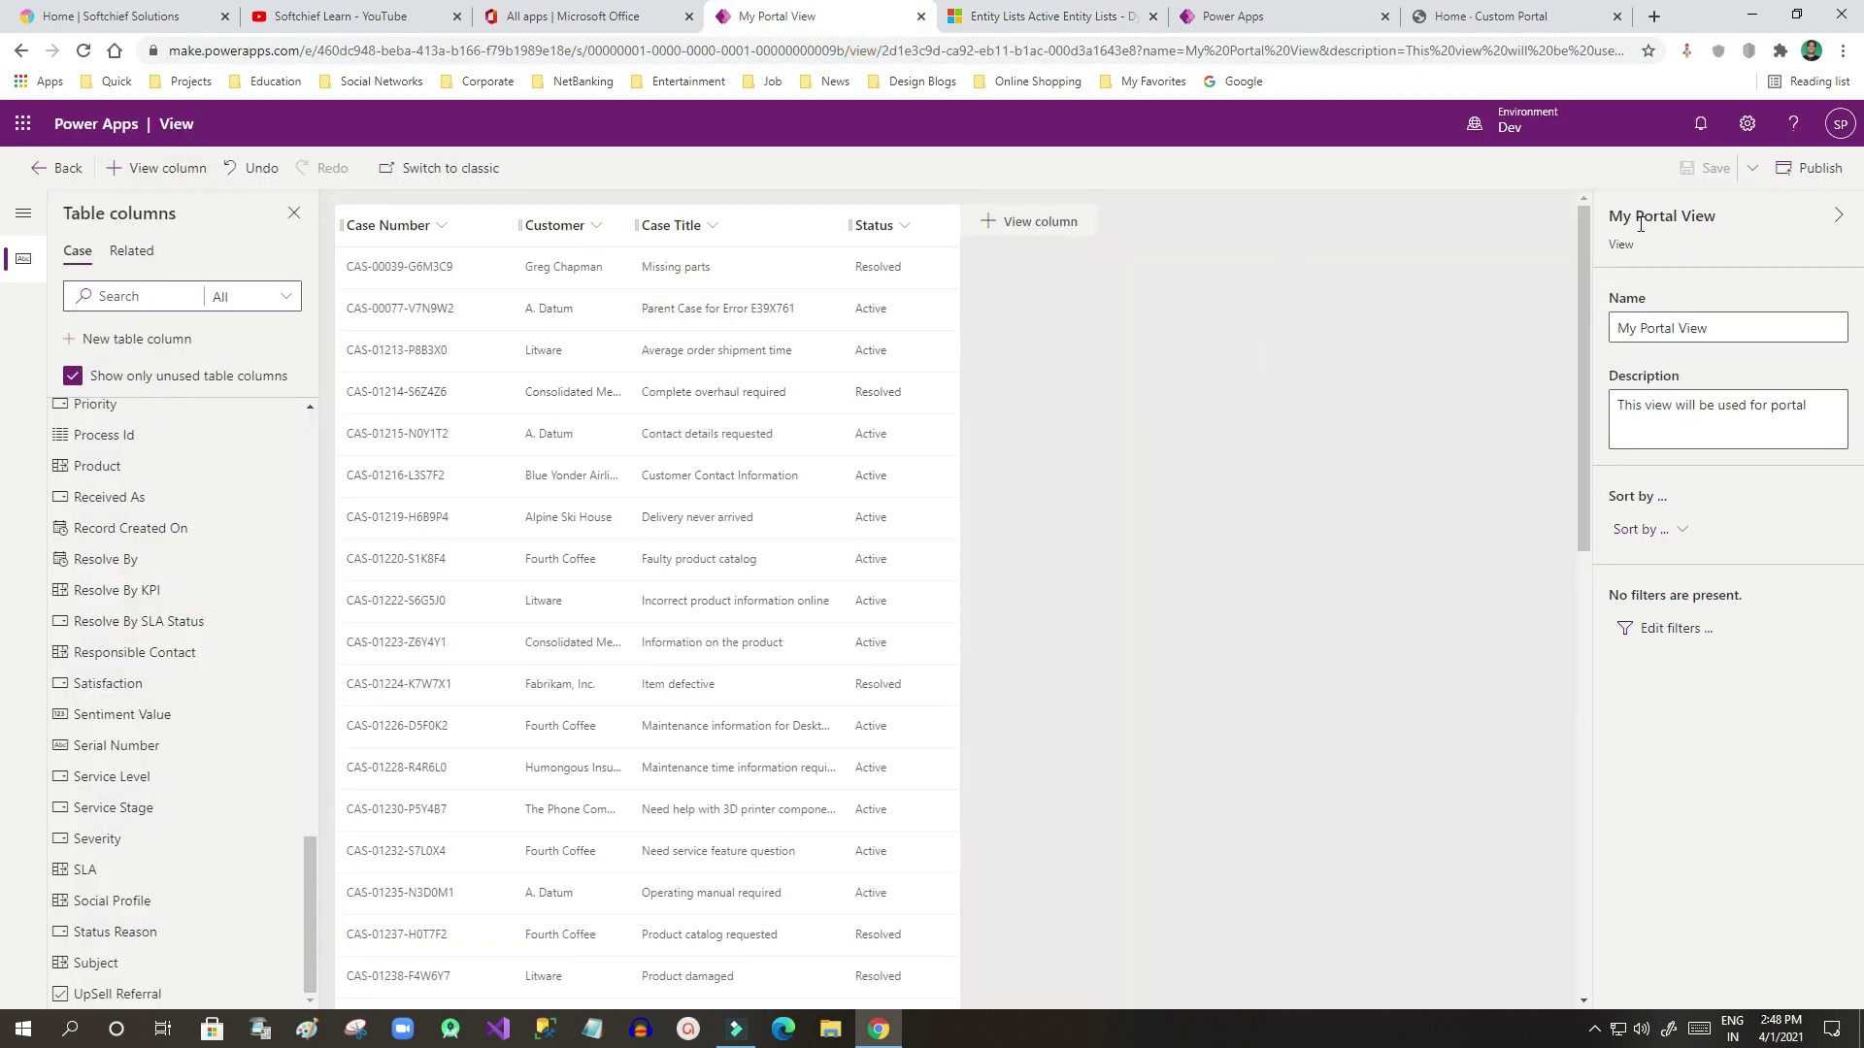
{"action": "left_click", "coordinate": [1260, 12]}
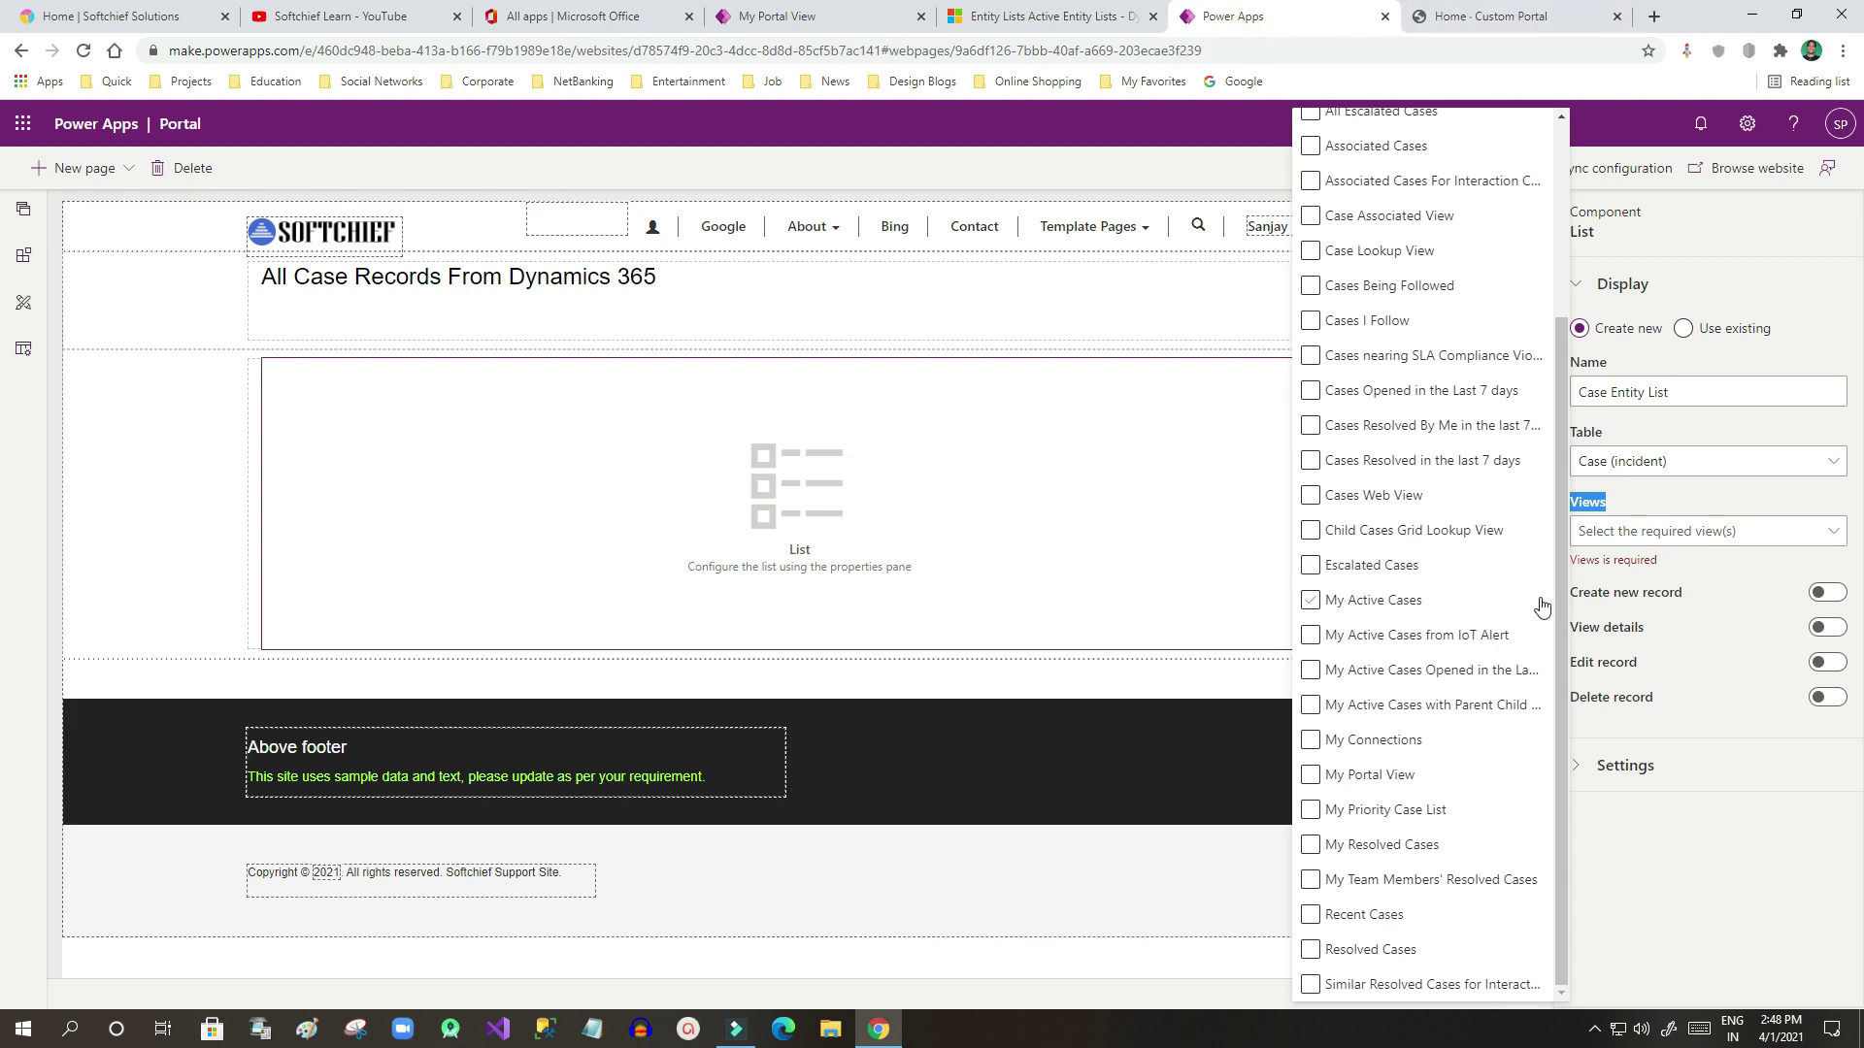
{"action": "left_click", "coordinate": [1309, 777]}
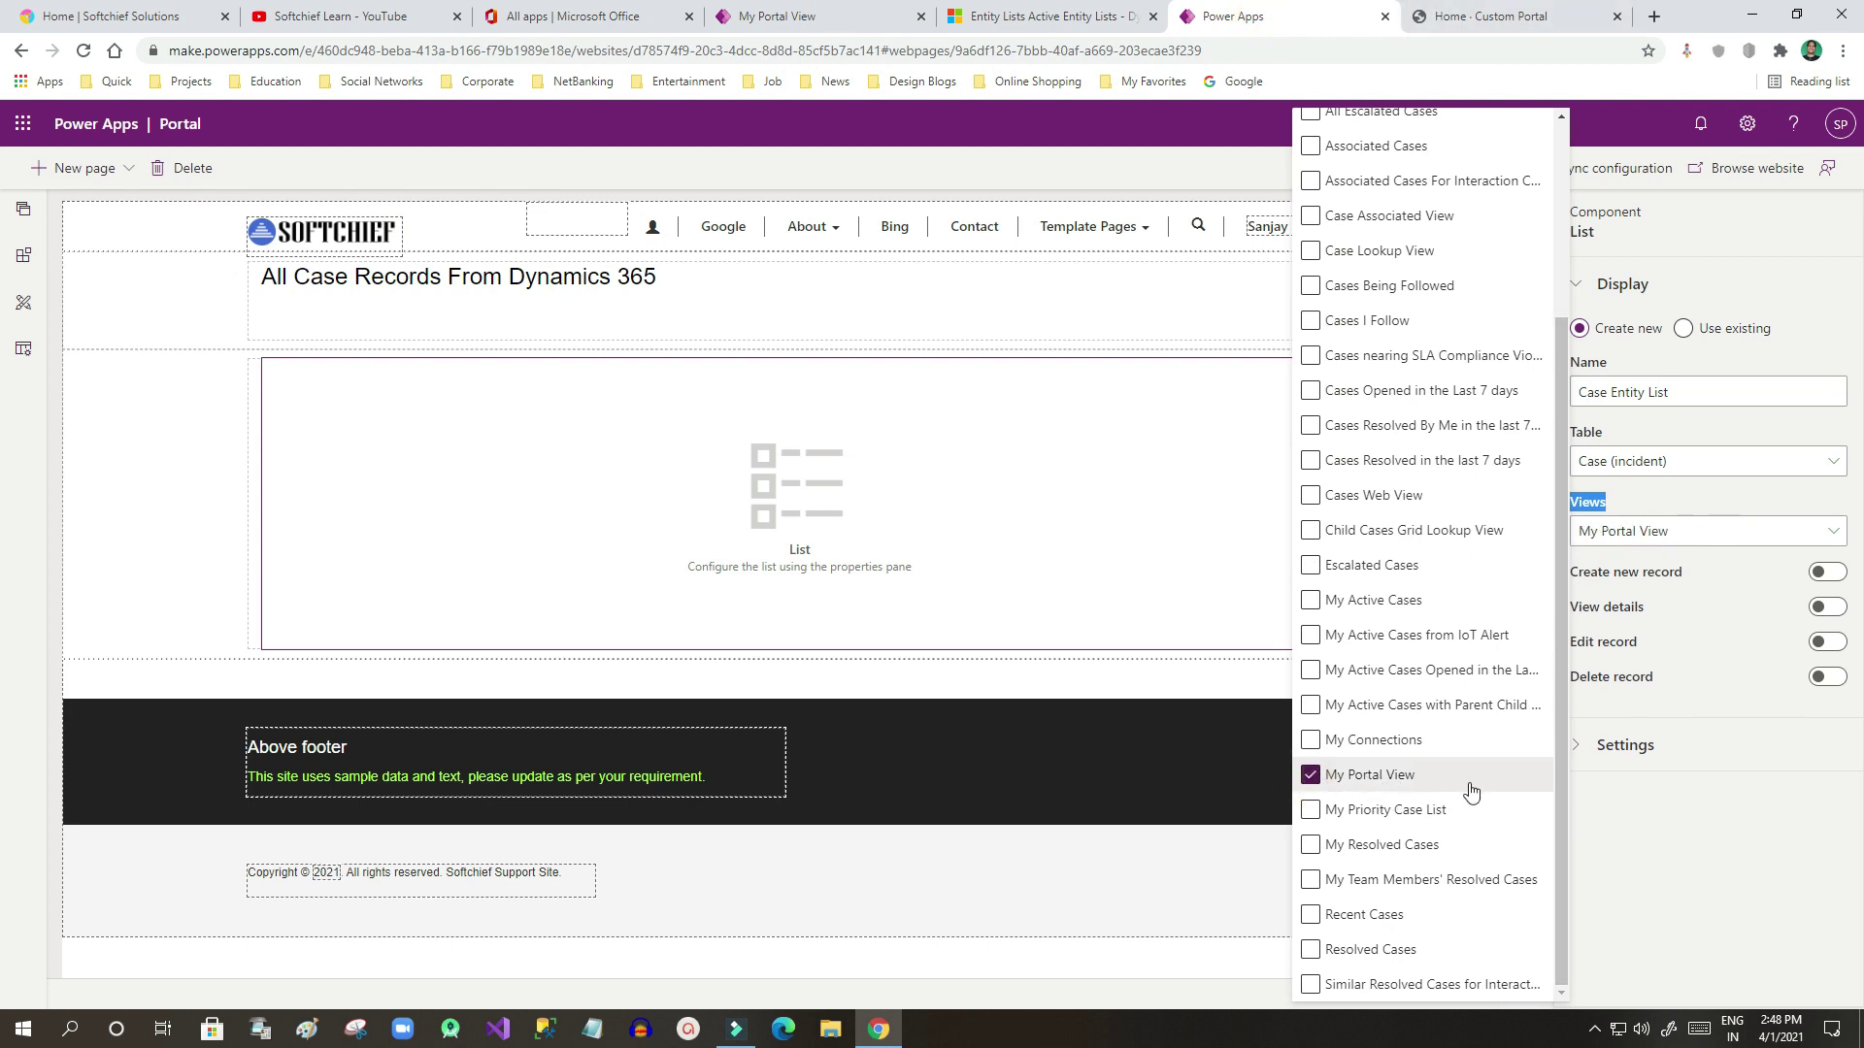
{"action": "left_click", "coordinate": [1613, 858]}
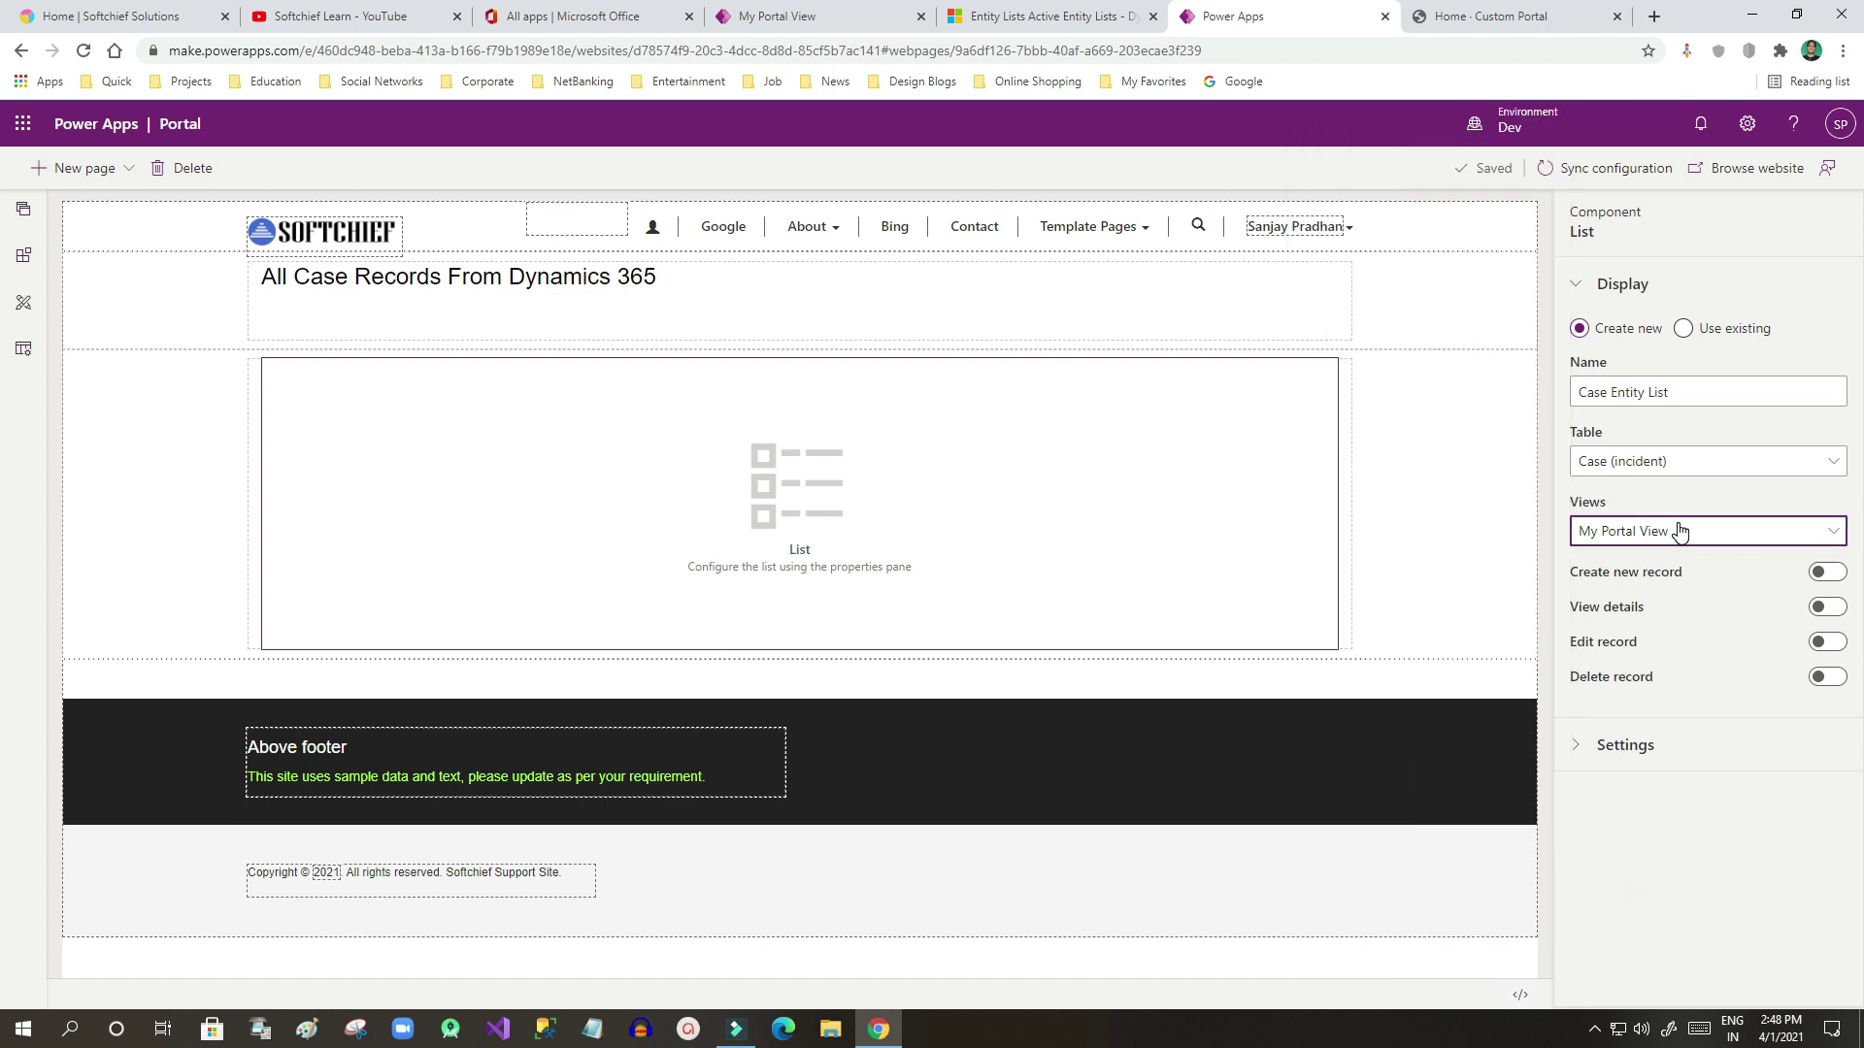
Sync the portal configuration, then browse the live portal website.
{"action": "left_click", "coordinate": [1612, 171]}
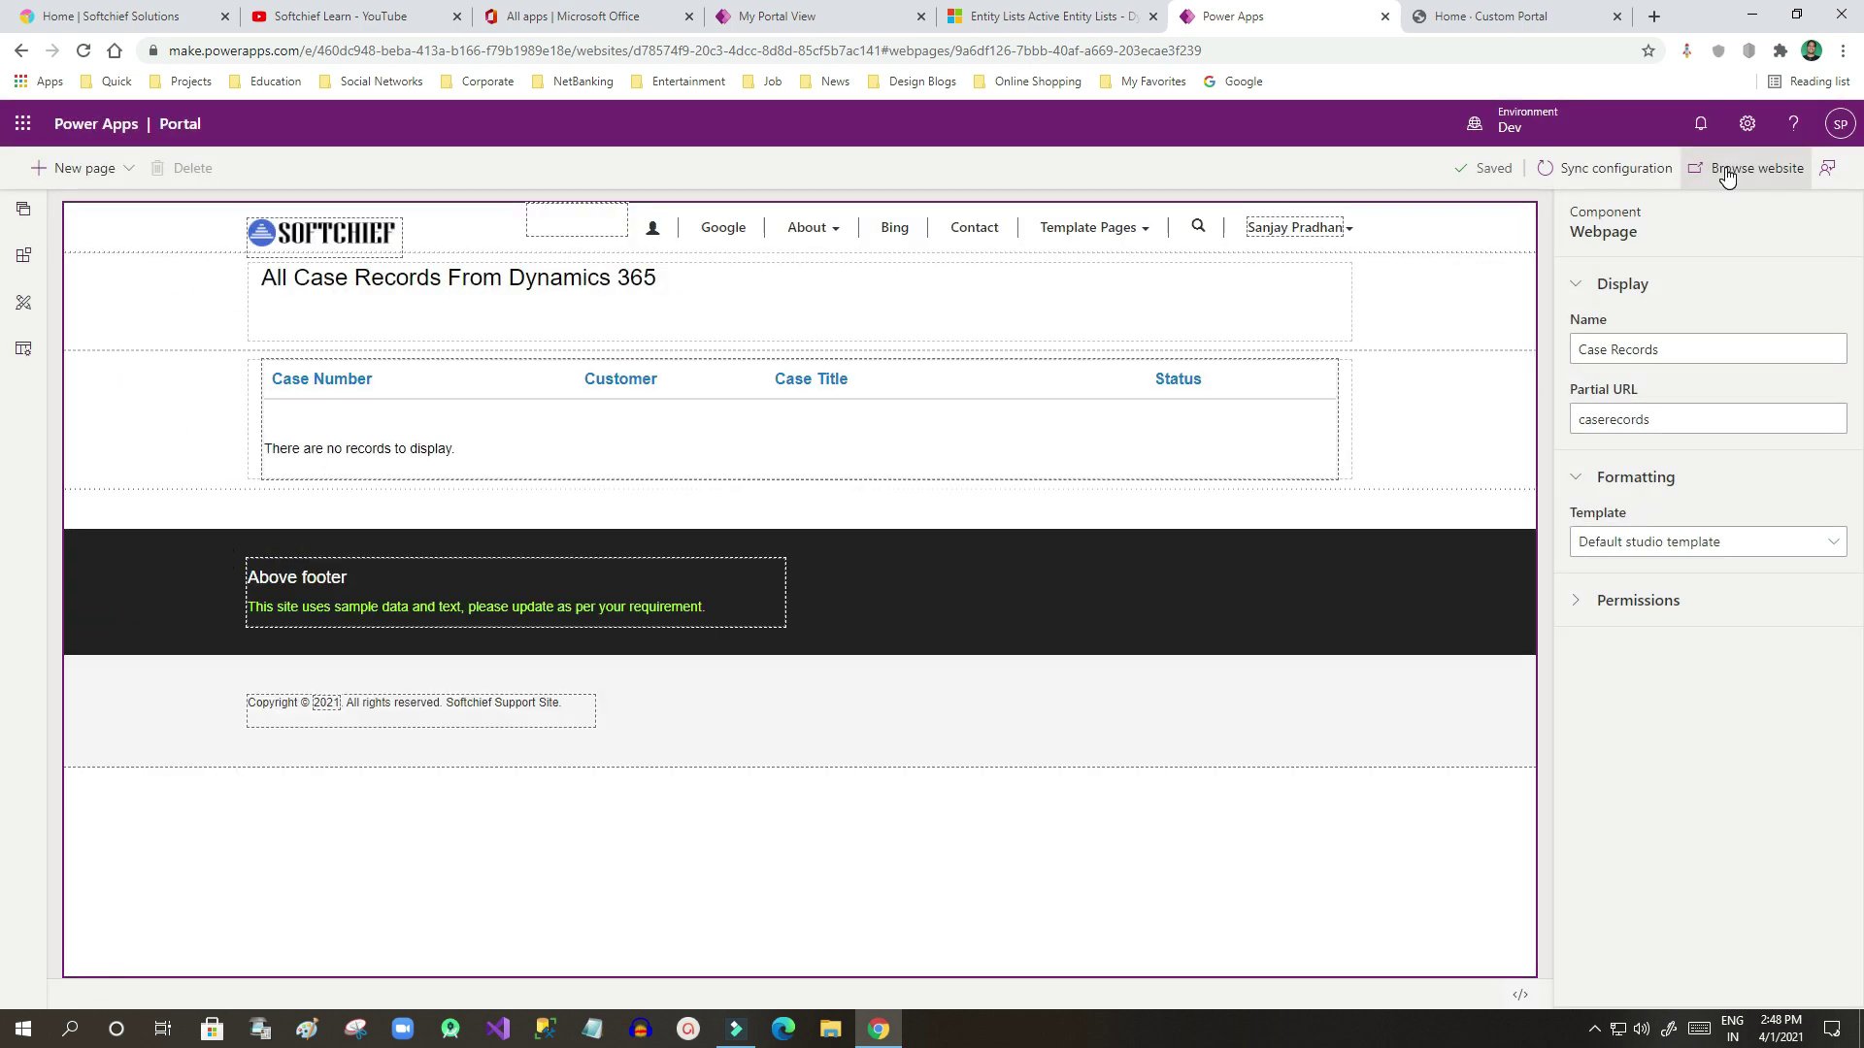
{"action": "left_click", "coordinate": [1725, 176]}
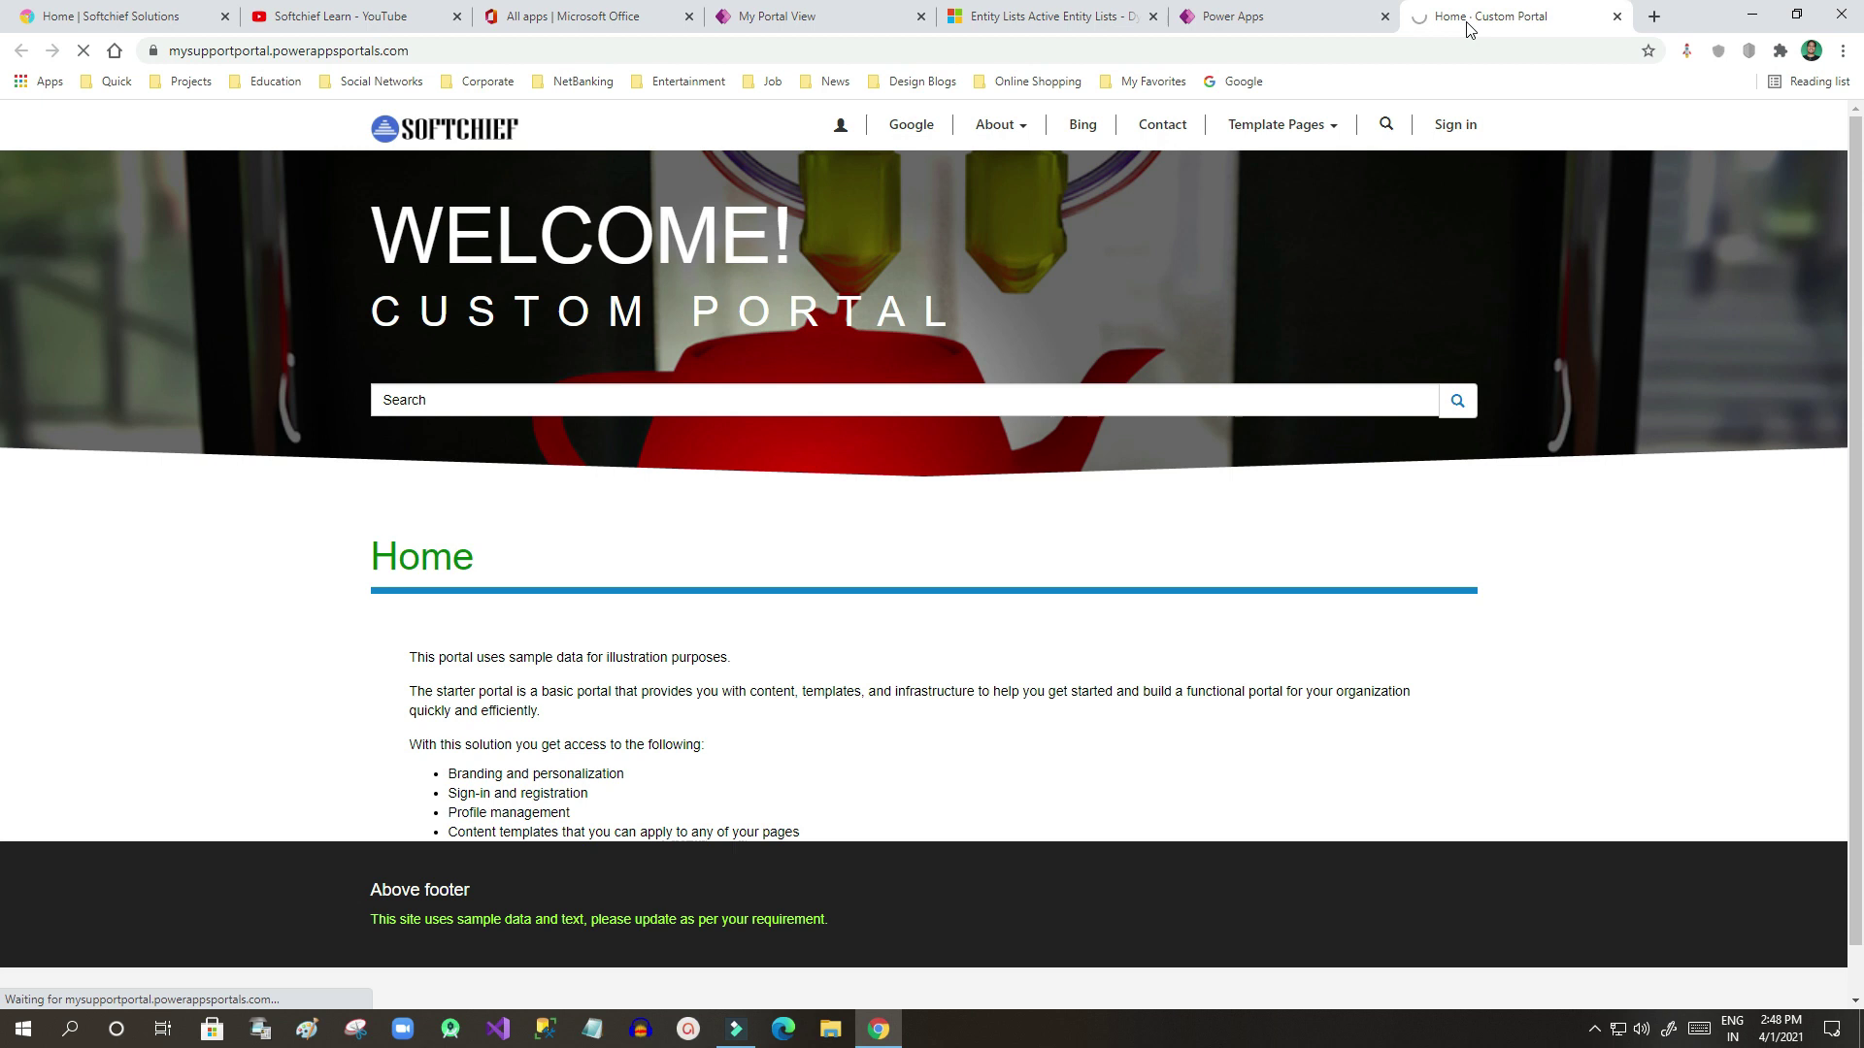
View the live caserecords page through pages 2, 3, 4 and 1, then reselect the list in studio.
{"action": "left_click", "coordinate": [1252, 17]}
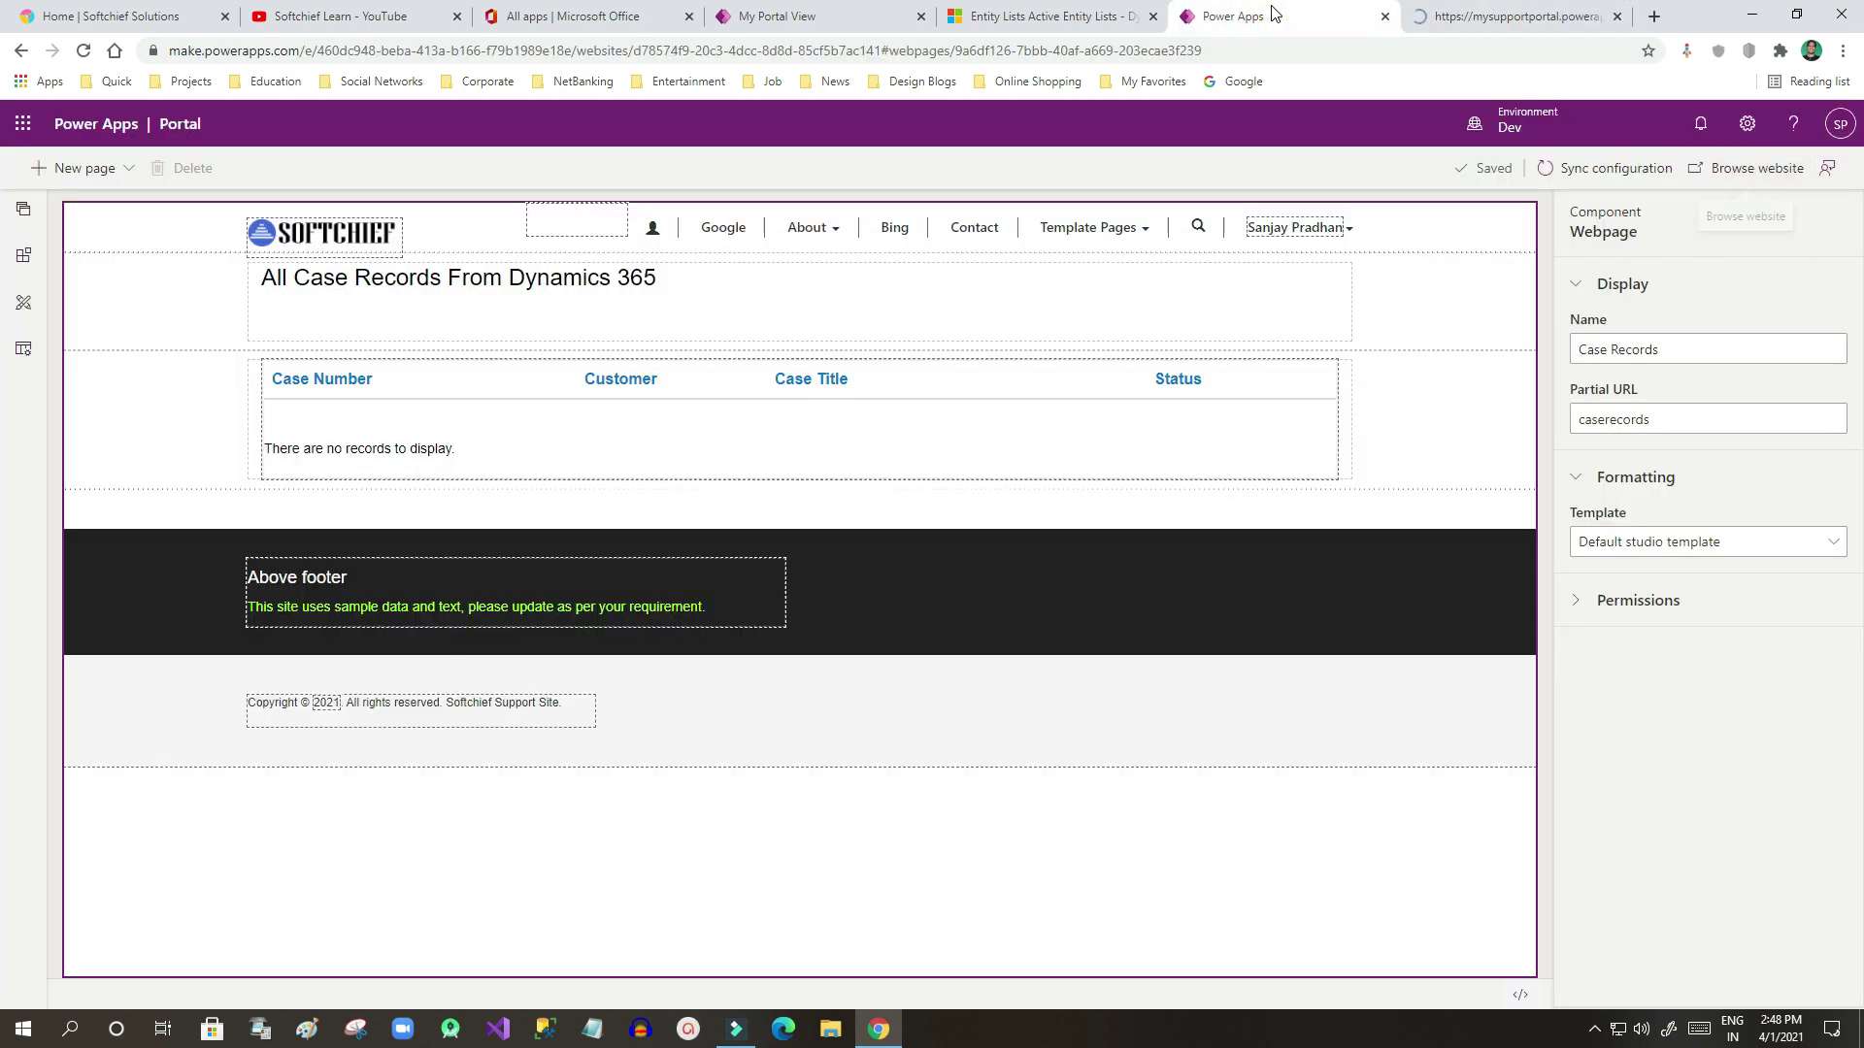
{"action": "left_click", "coordinate": [1490, 10]}
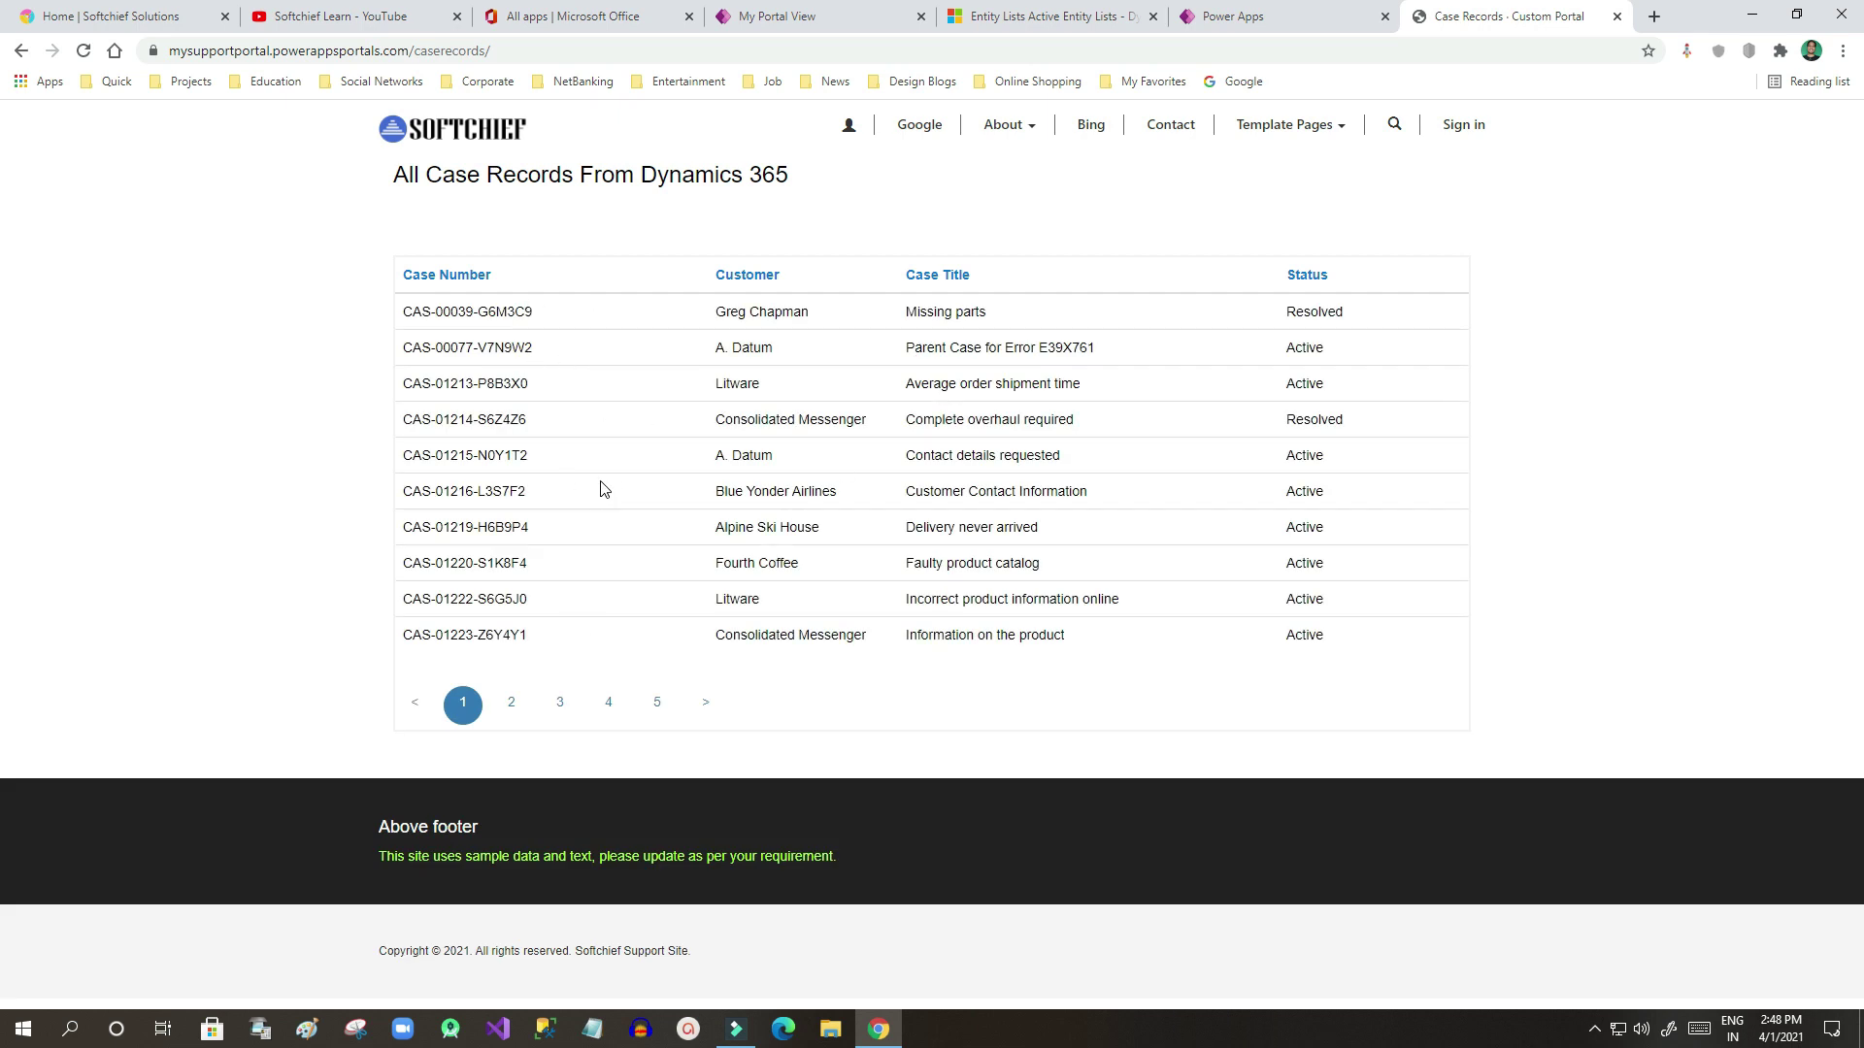
{"action": "left_click", "coordinate": [511, 702]}
{"action": "left_click", "coordinate": [562, 704]}
{"action": "left_click", "coordinate": [609, 704]}
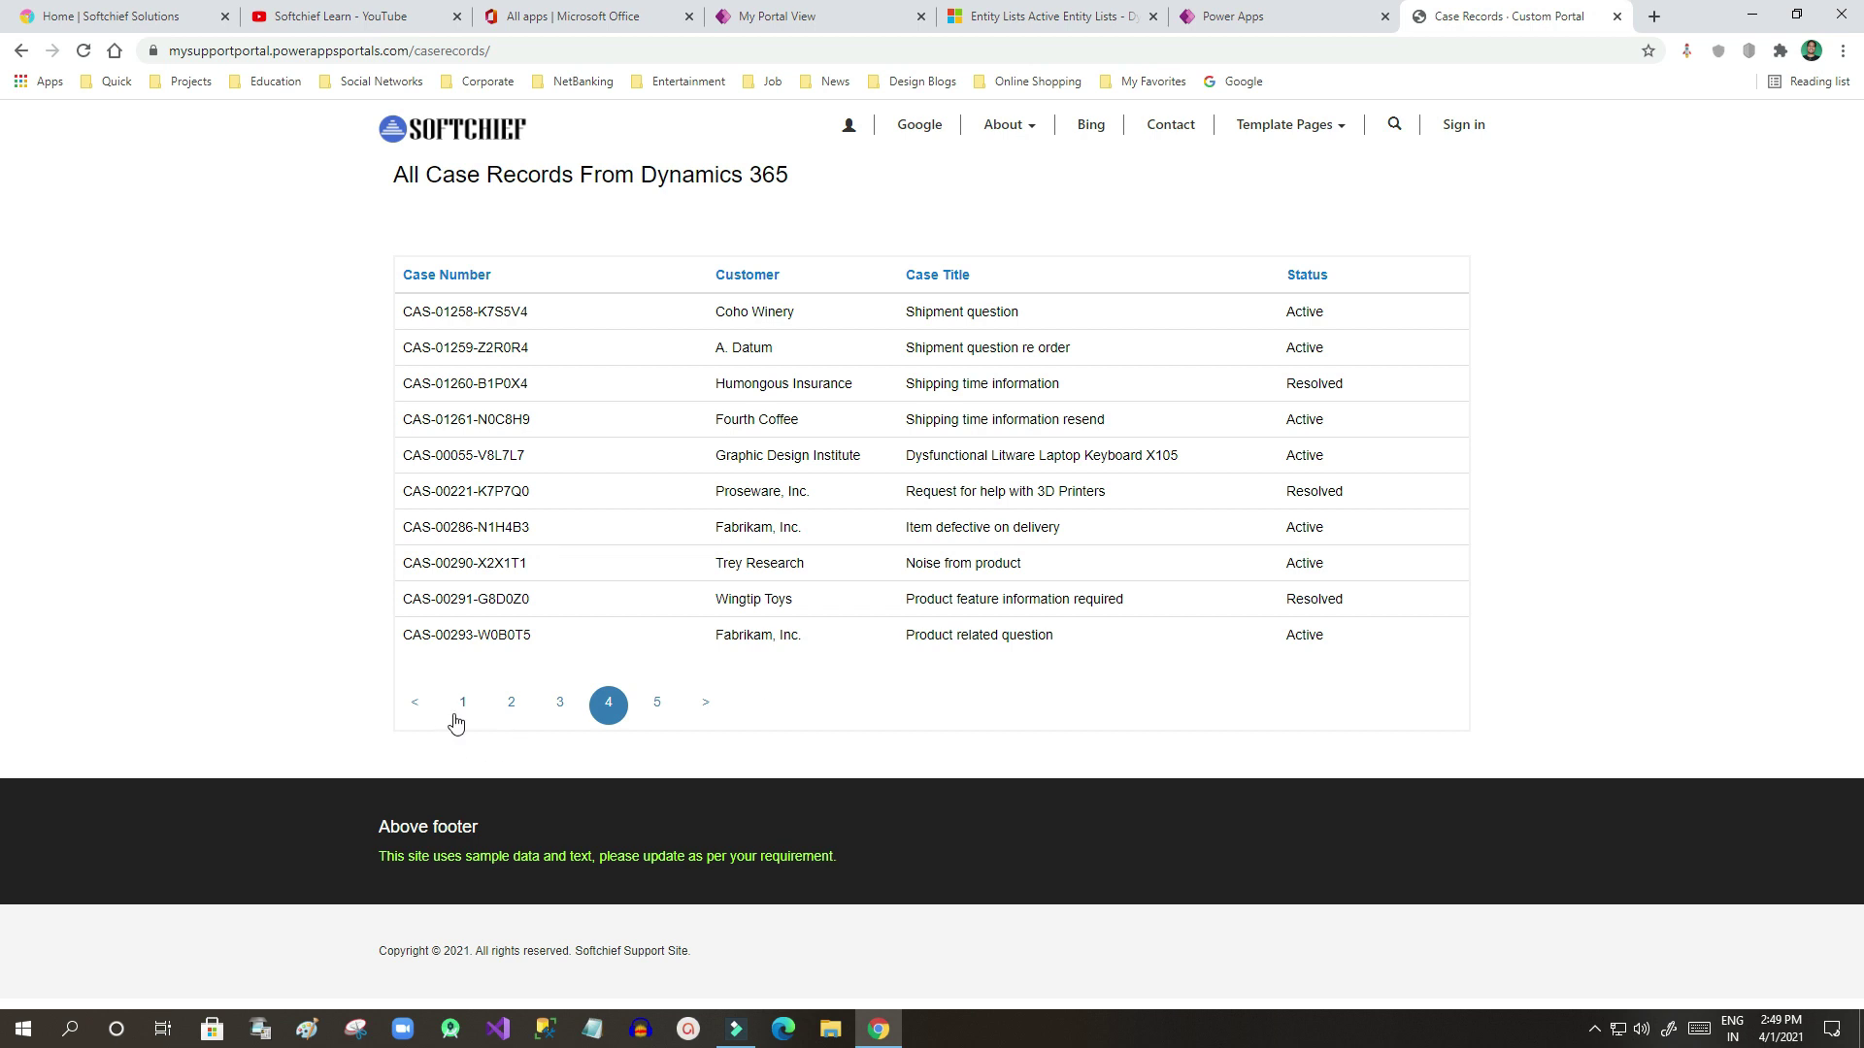
{"action": "left_click", "coordinate": [461, 707]}
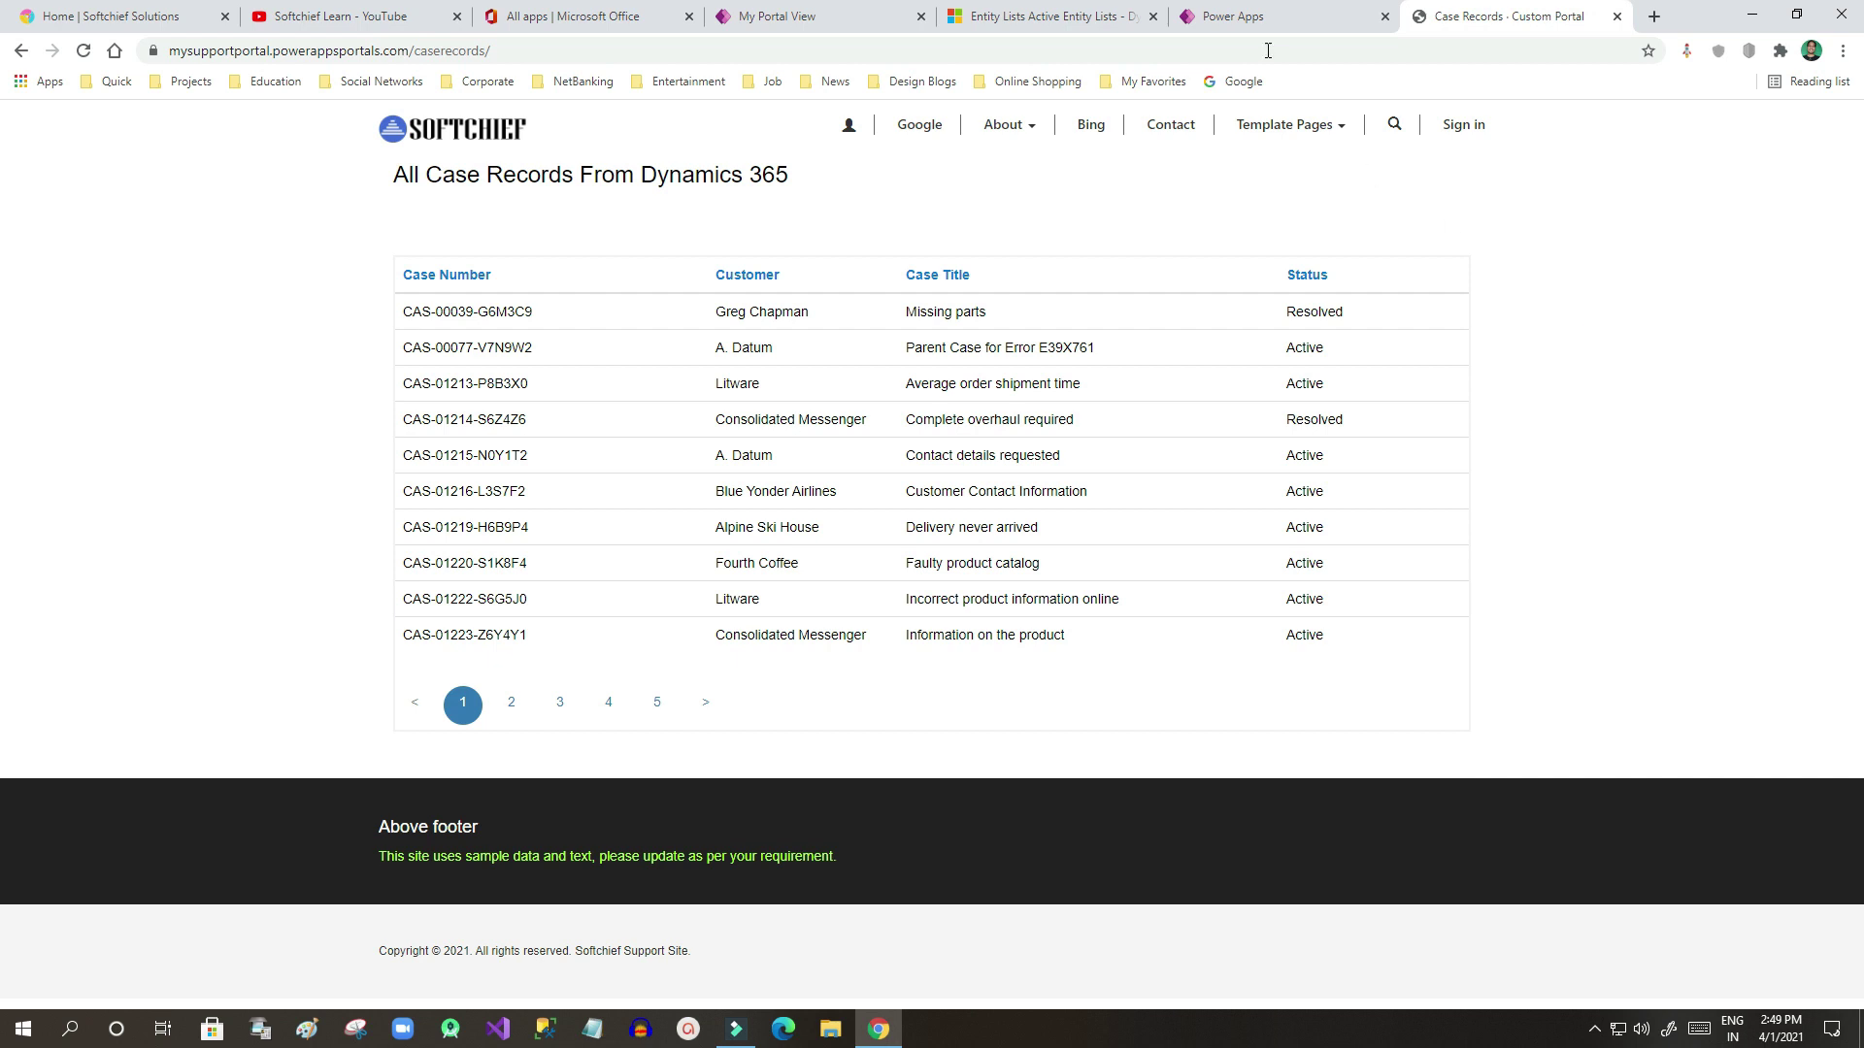
{"action": "left_click", "coordinate": [1253, 17]}
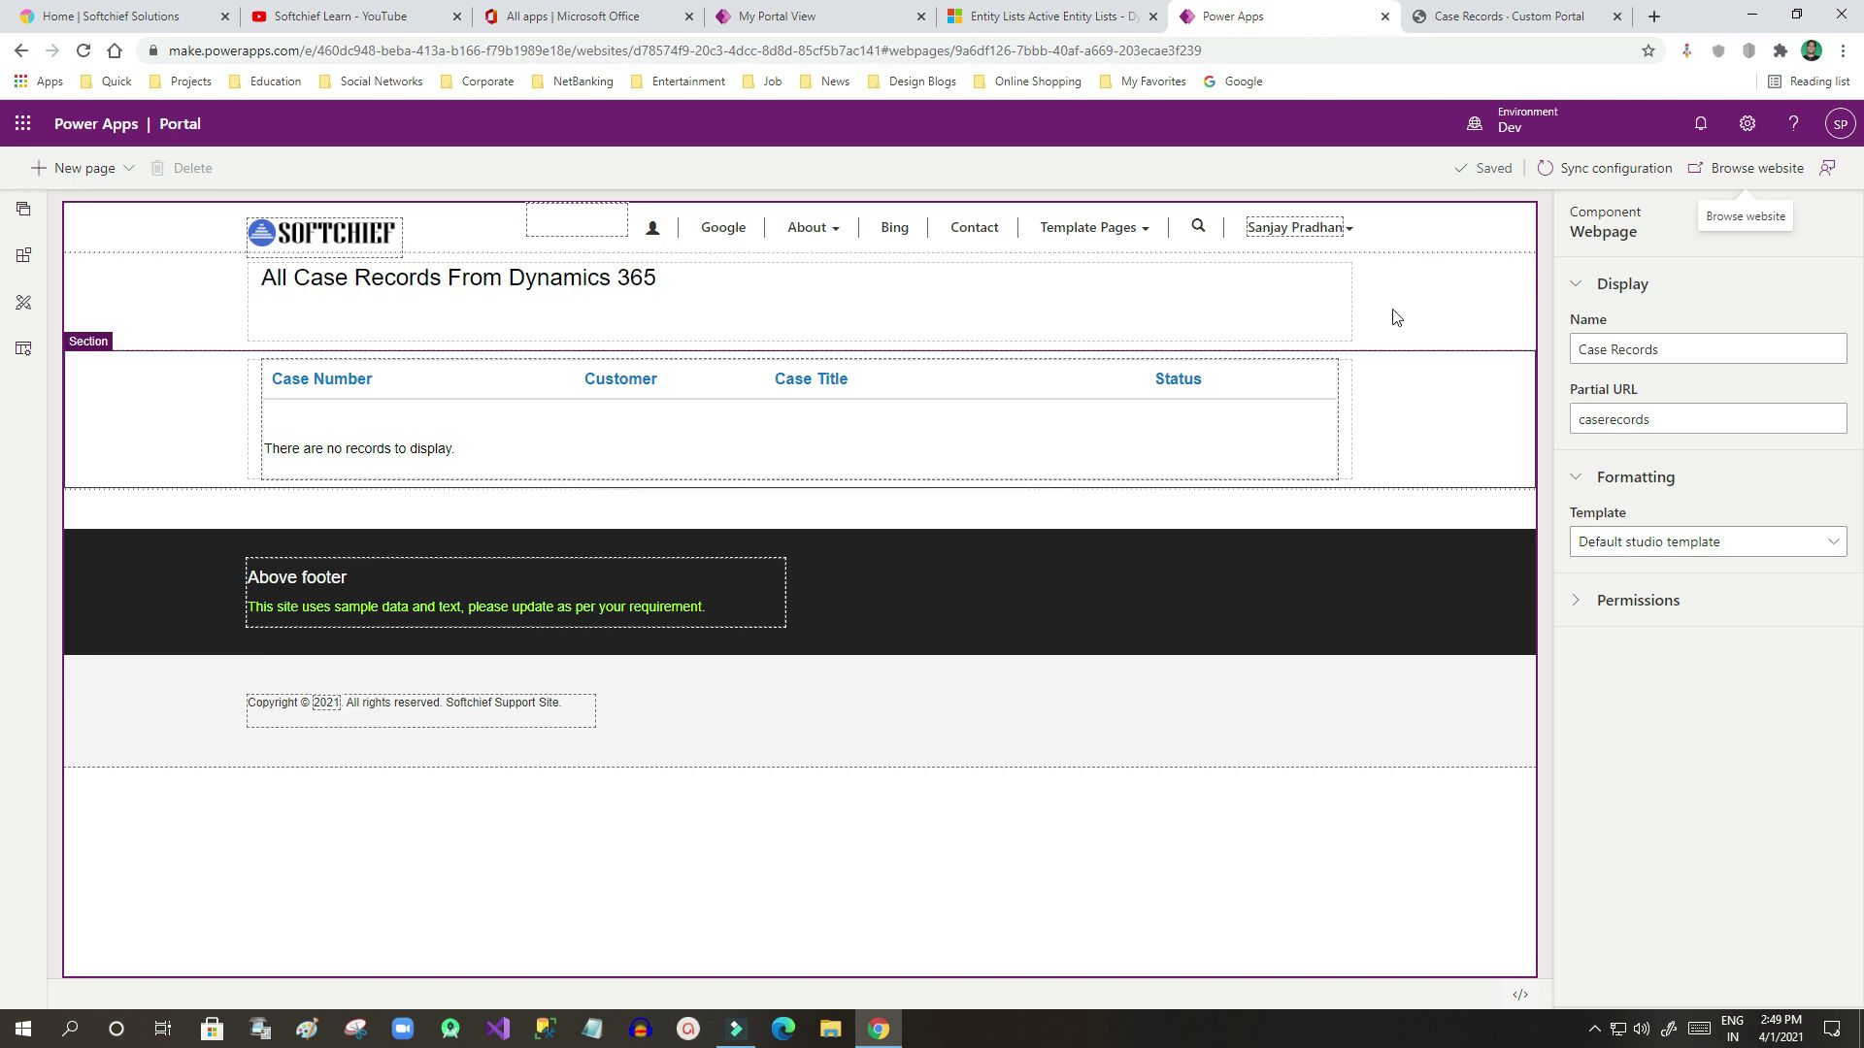
{"action": "left_click", "coordinate": [951, 413]}
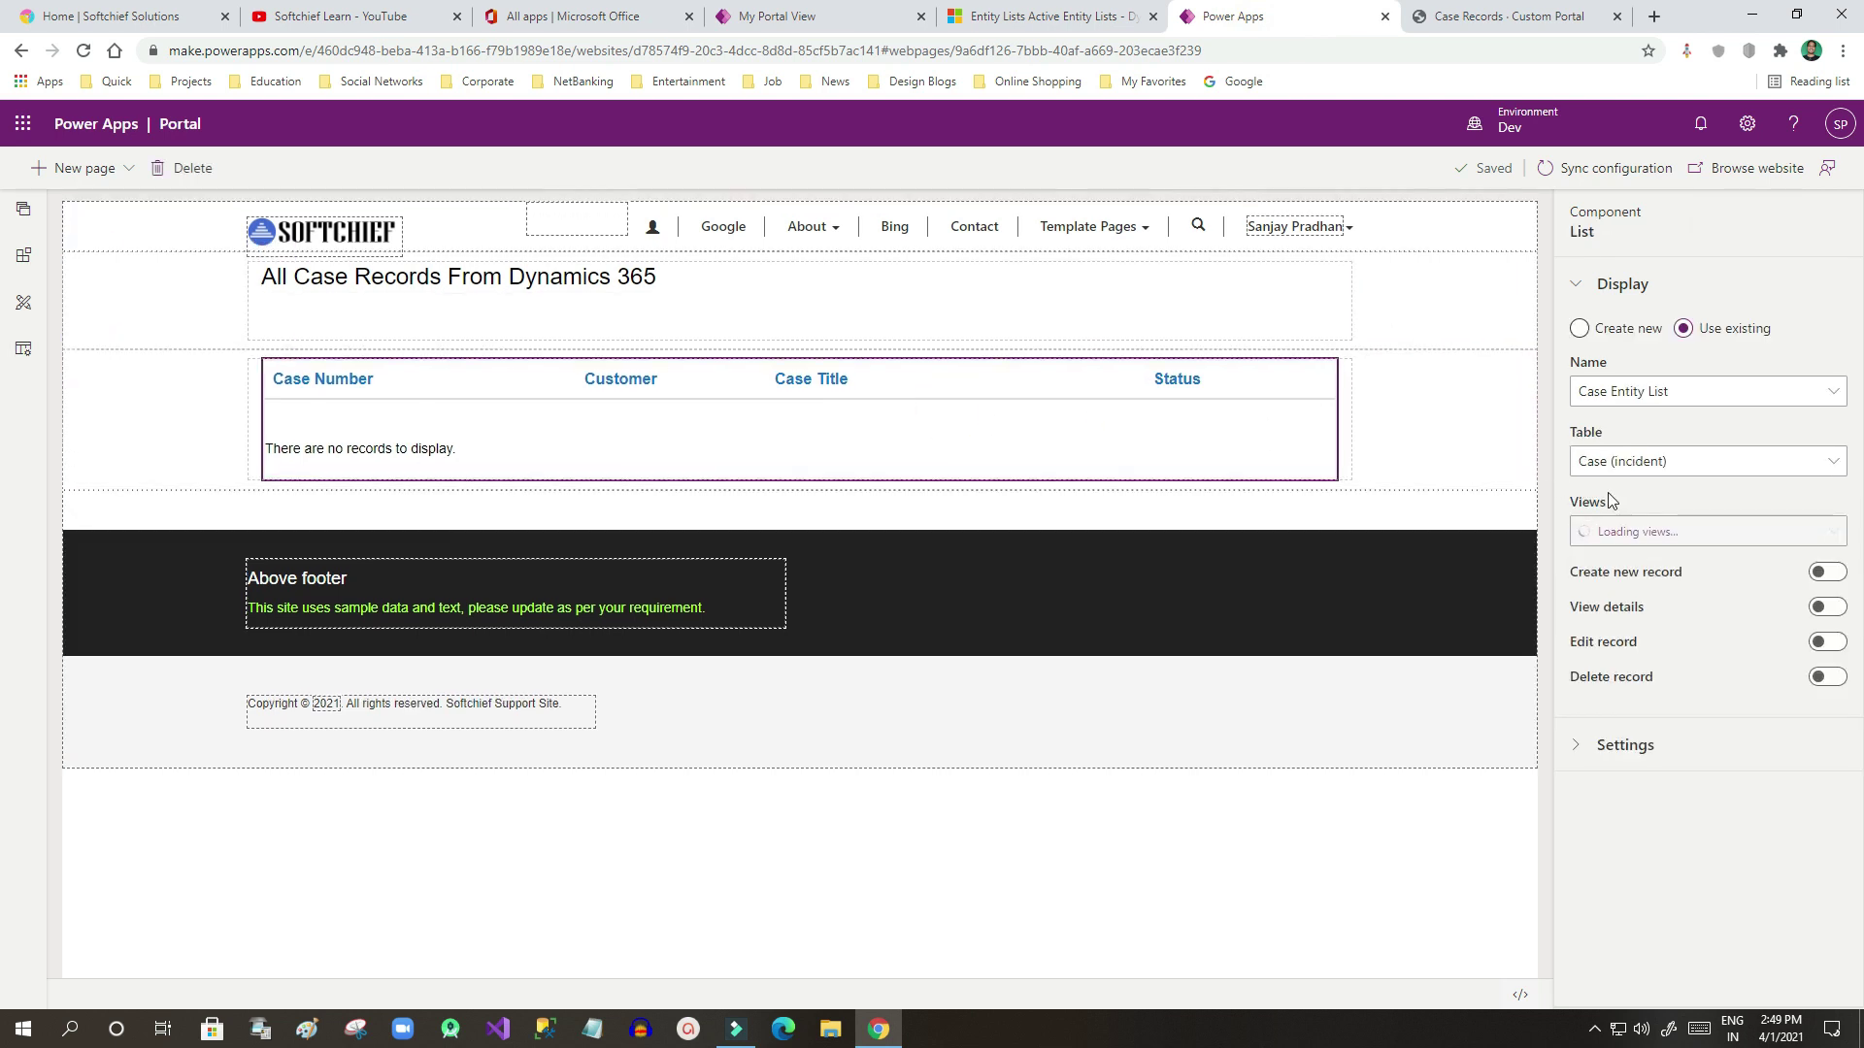